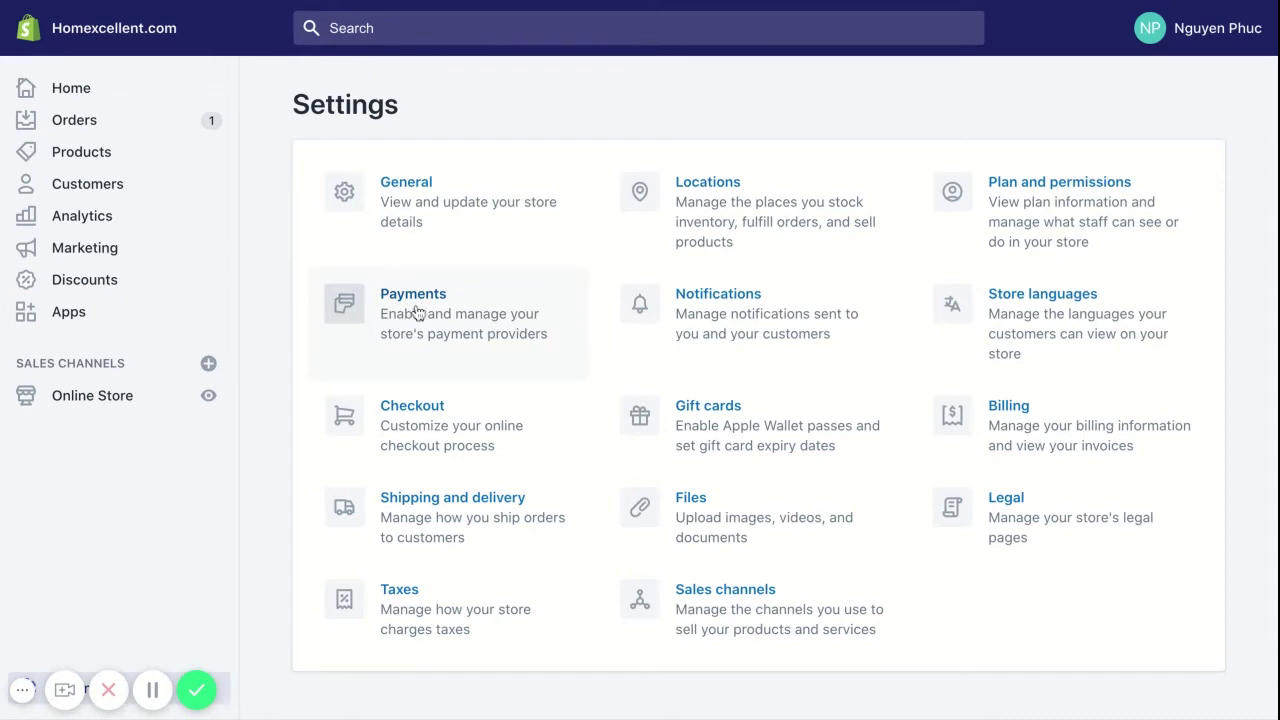
Step: Reactivate the (for testing) Bogus Gateway as the store's third-party payment provider in the payment settings
click(418, 311)
scroll(686, 490, down, 3)
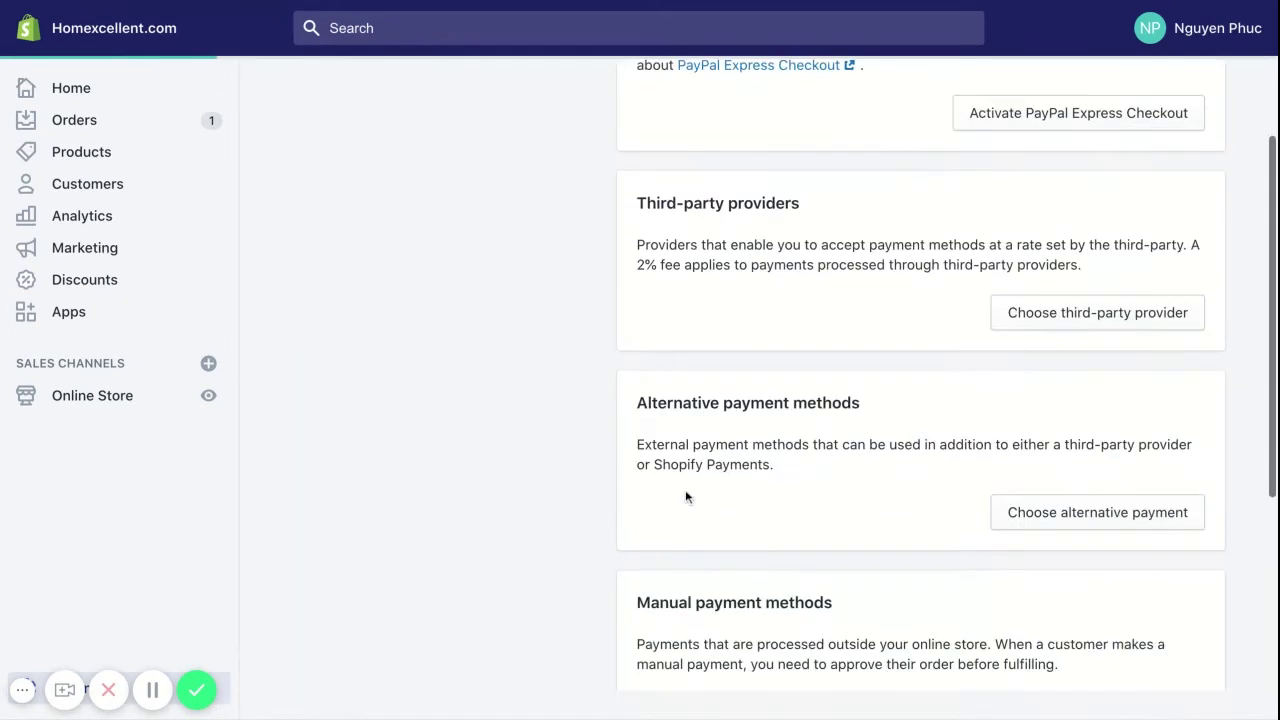
click(1063, 326)
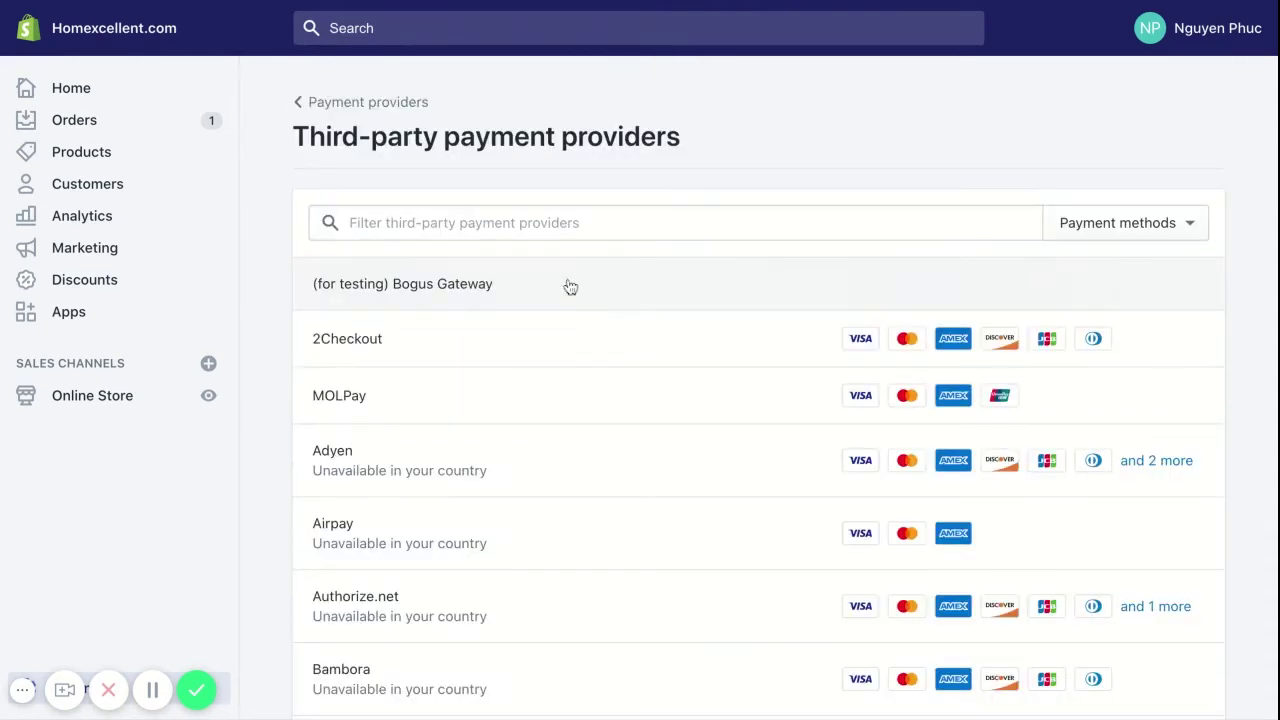
click(477, 294)
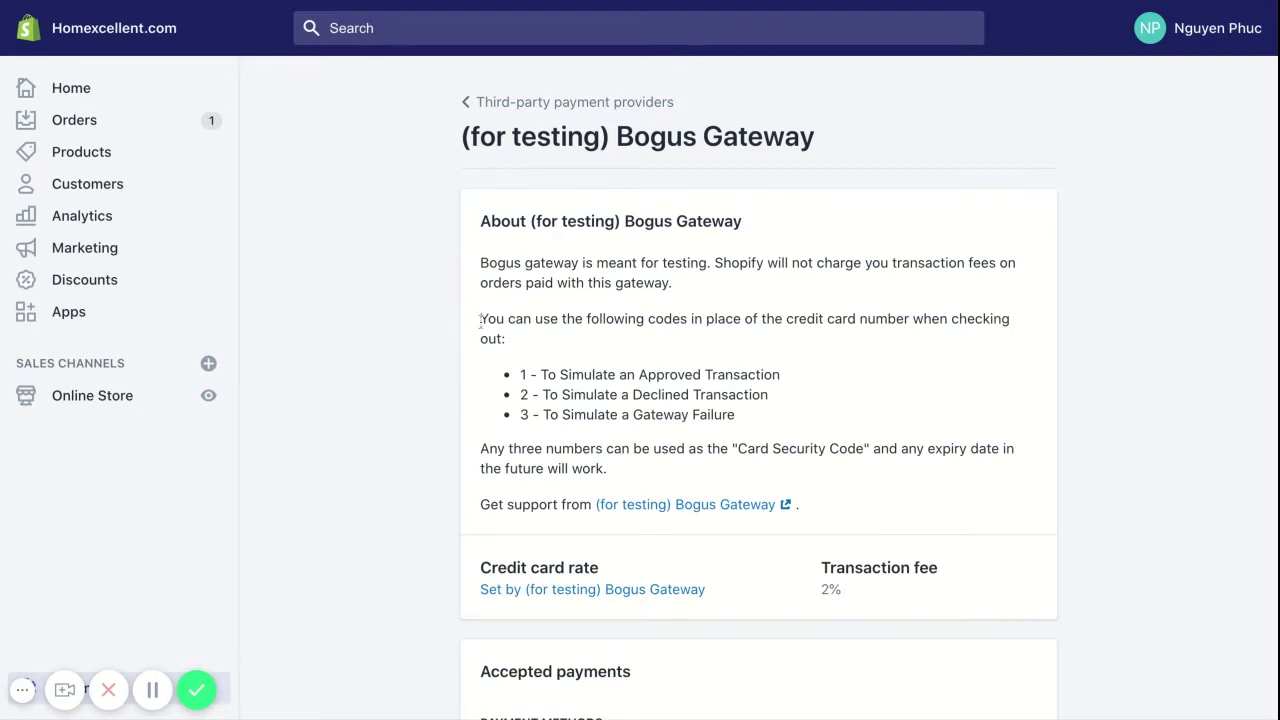
drag(480, 318, 735, 414)
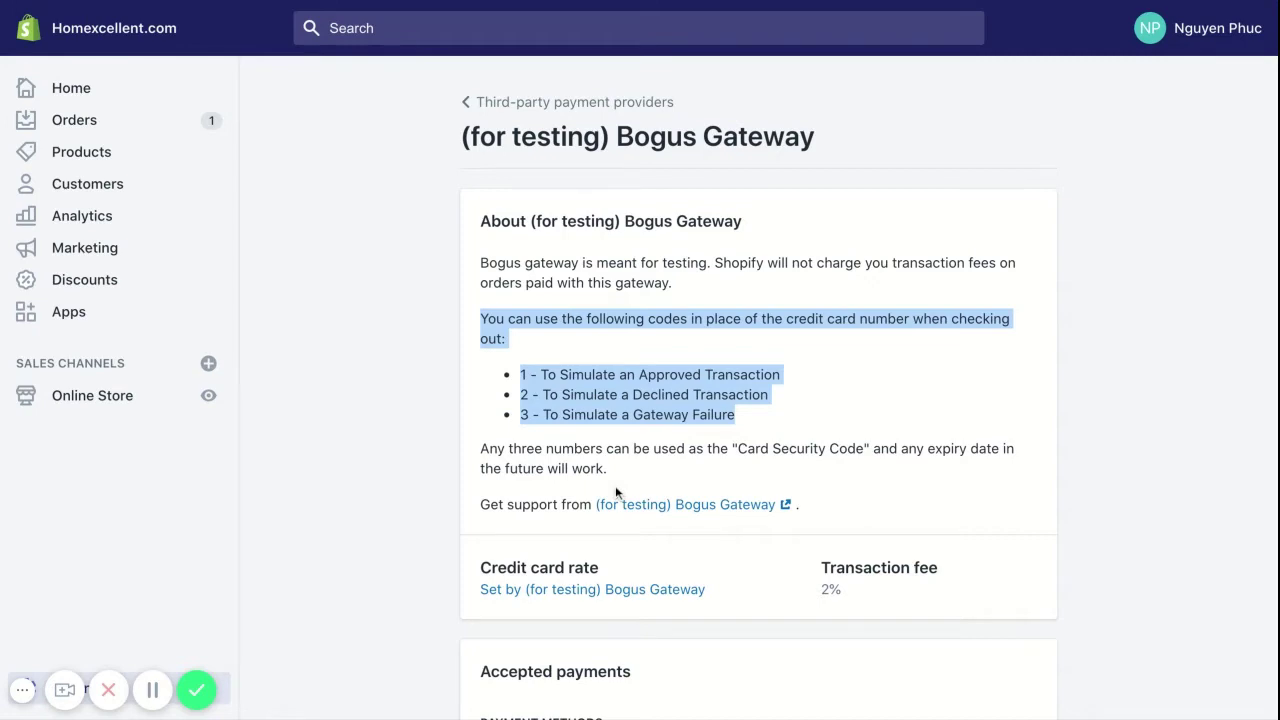
scroll(714, 466, down, 2)
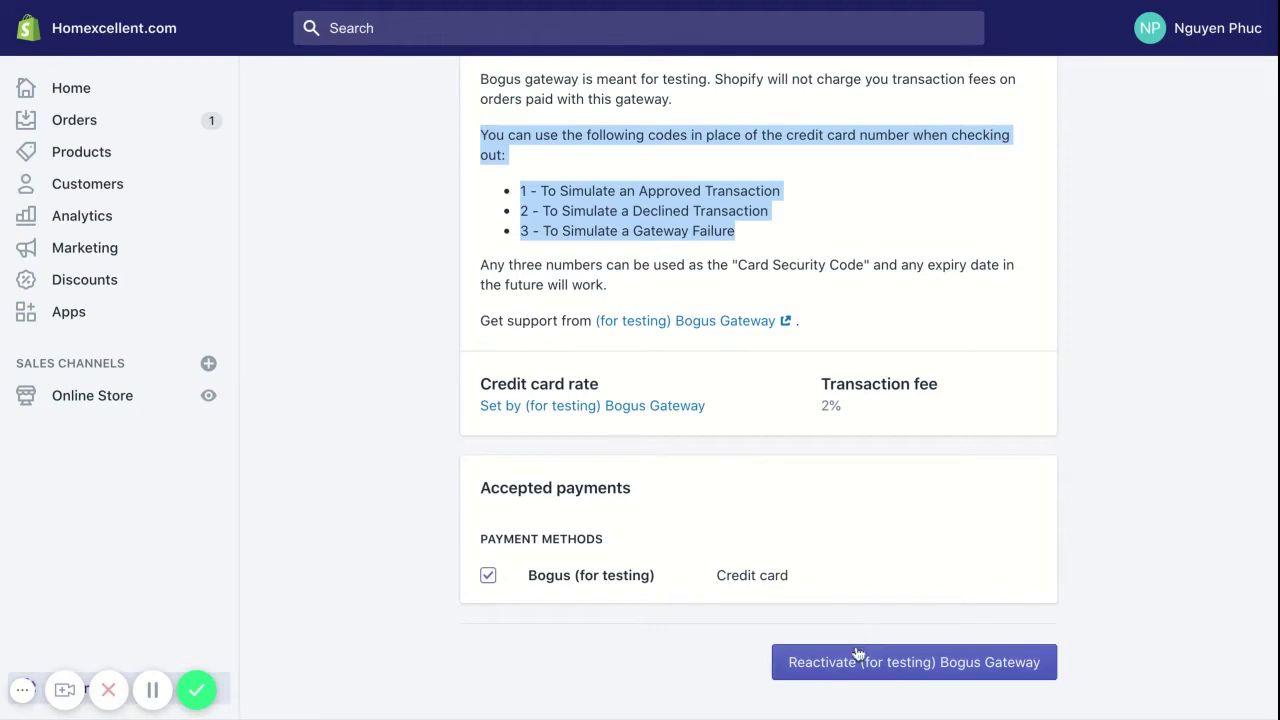
click(828, 657)
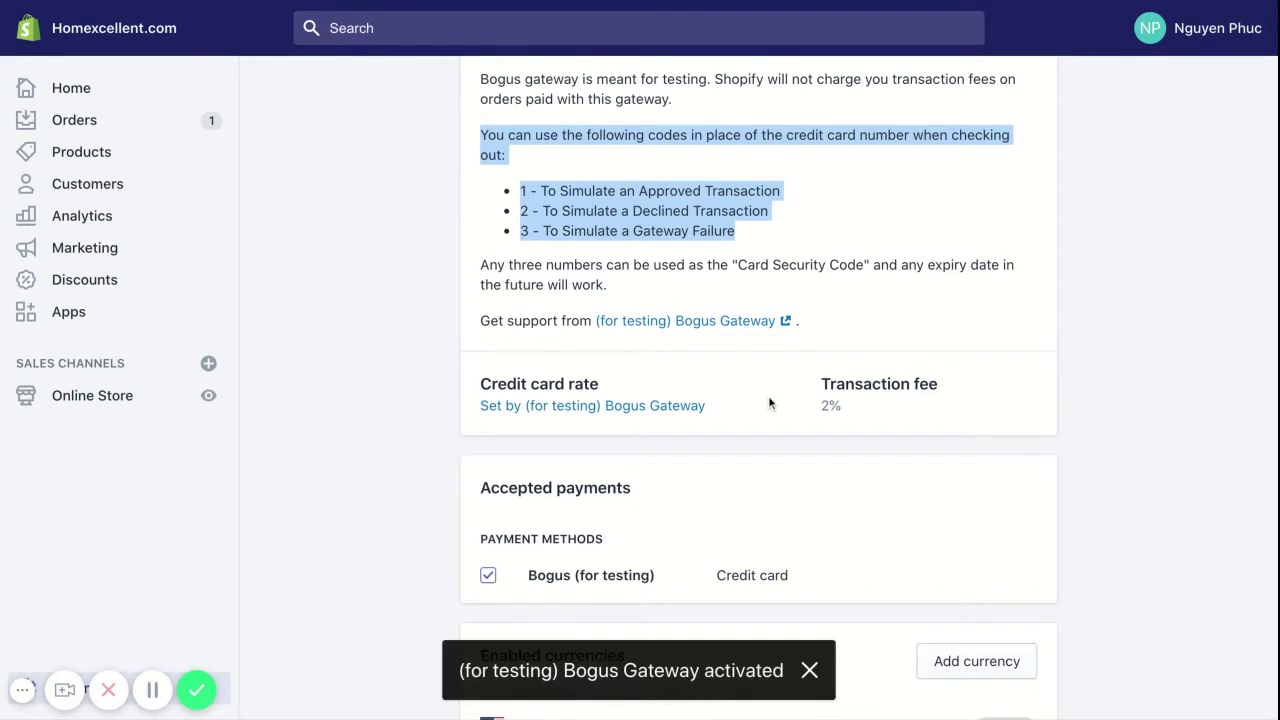
scroll(768, 400, down, 5)
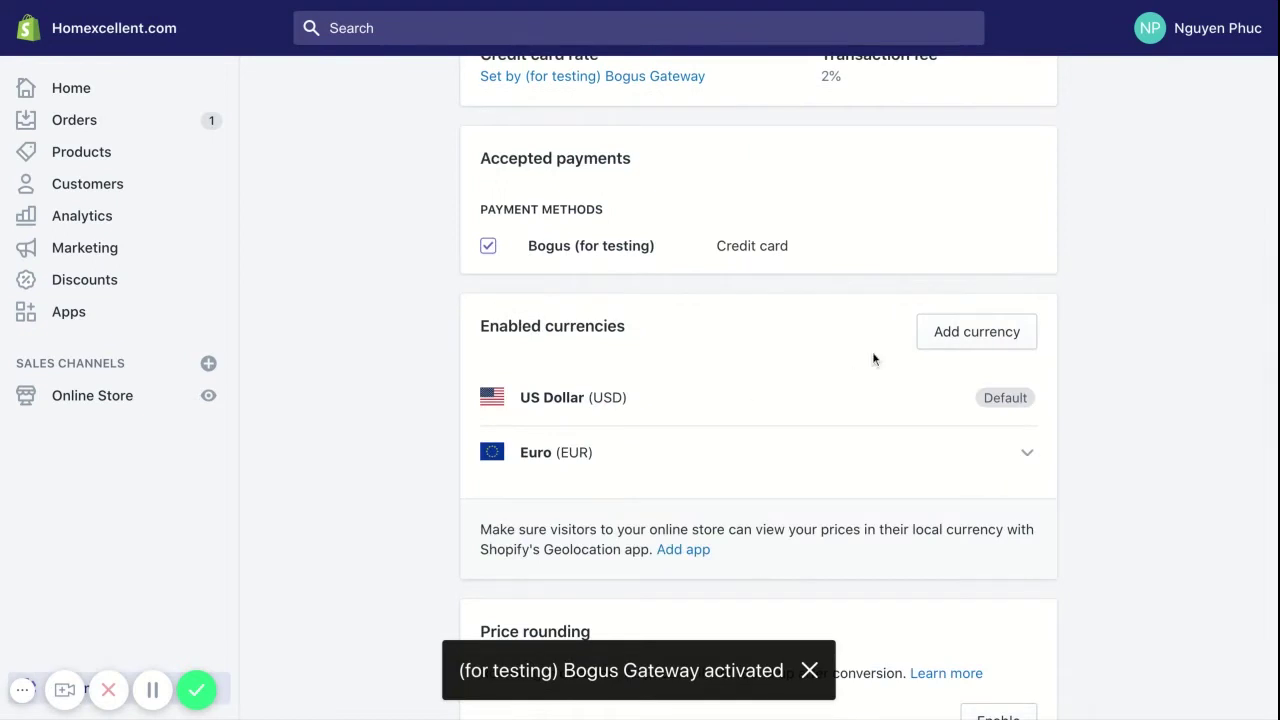
click(950, 340)
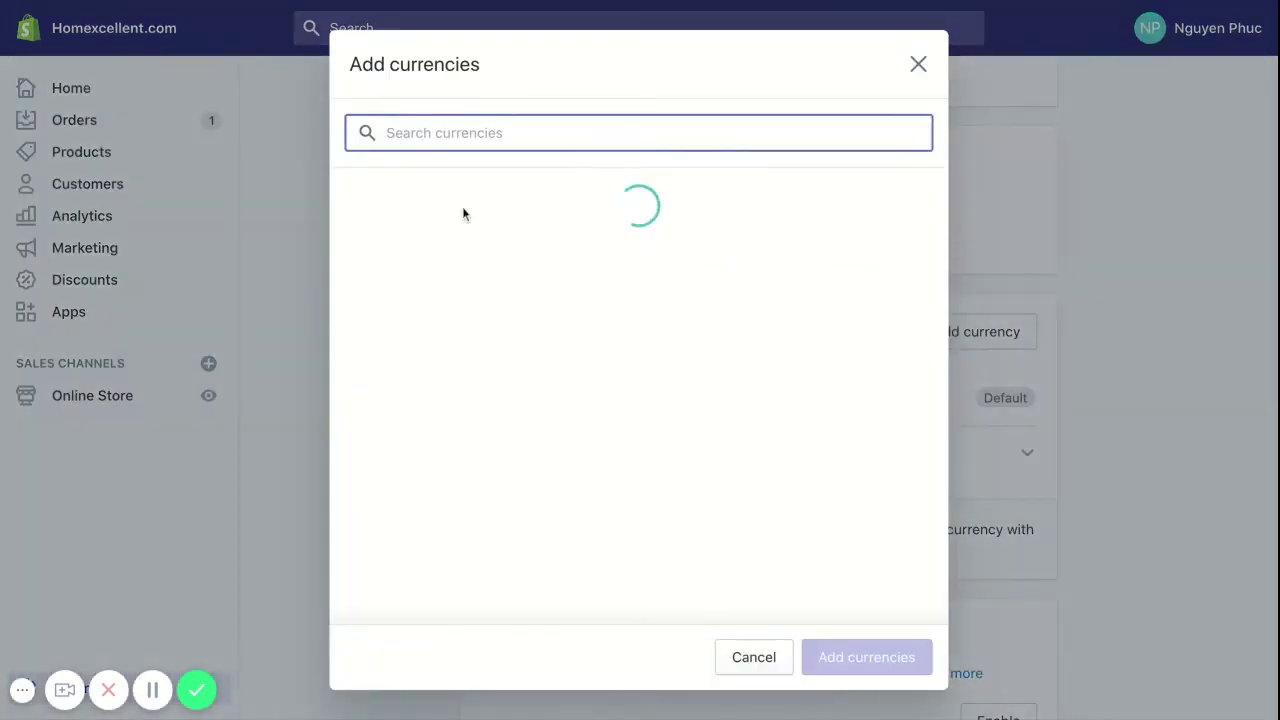
click(918, 66)
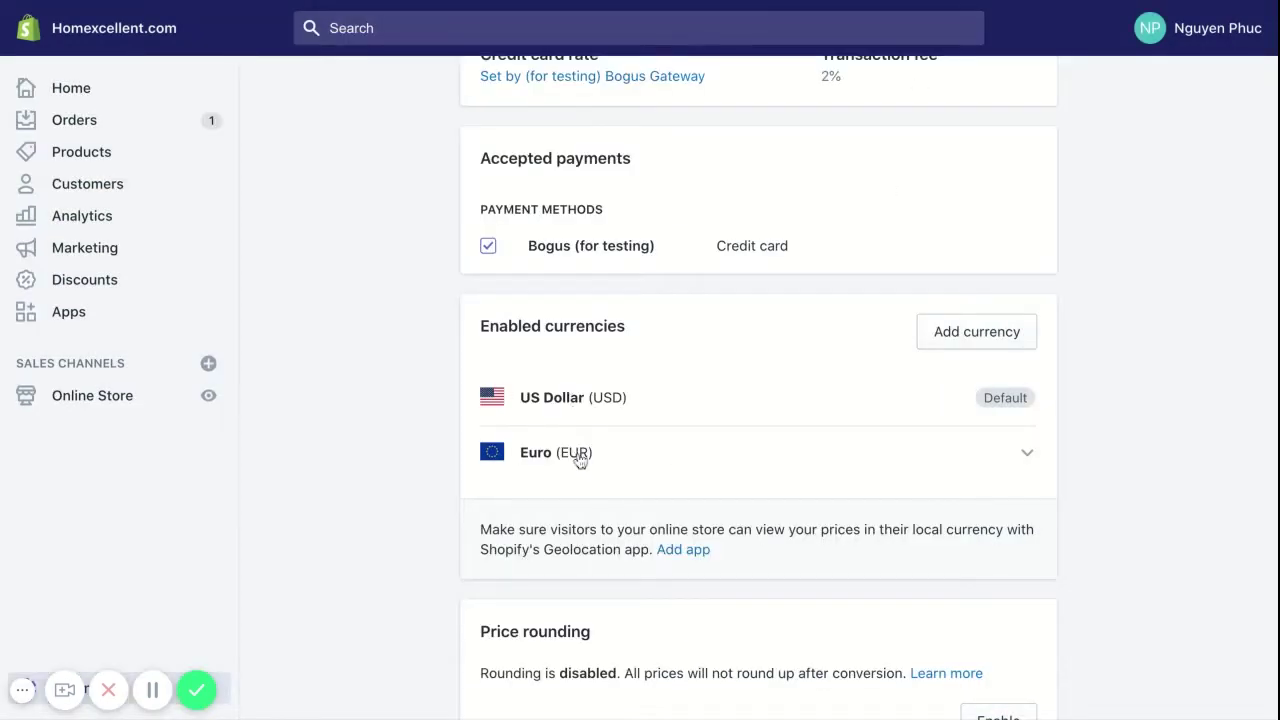
scroll(580, 458, down, 3)
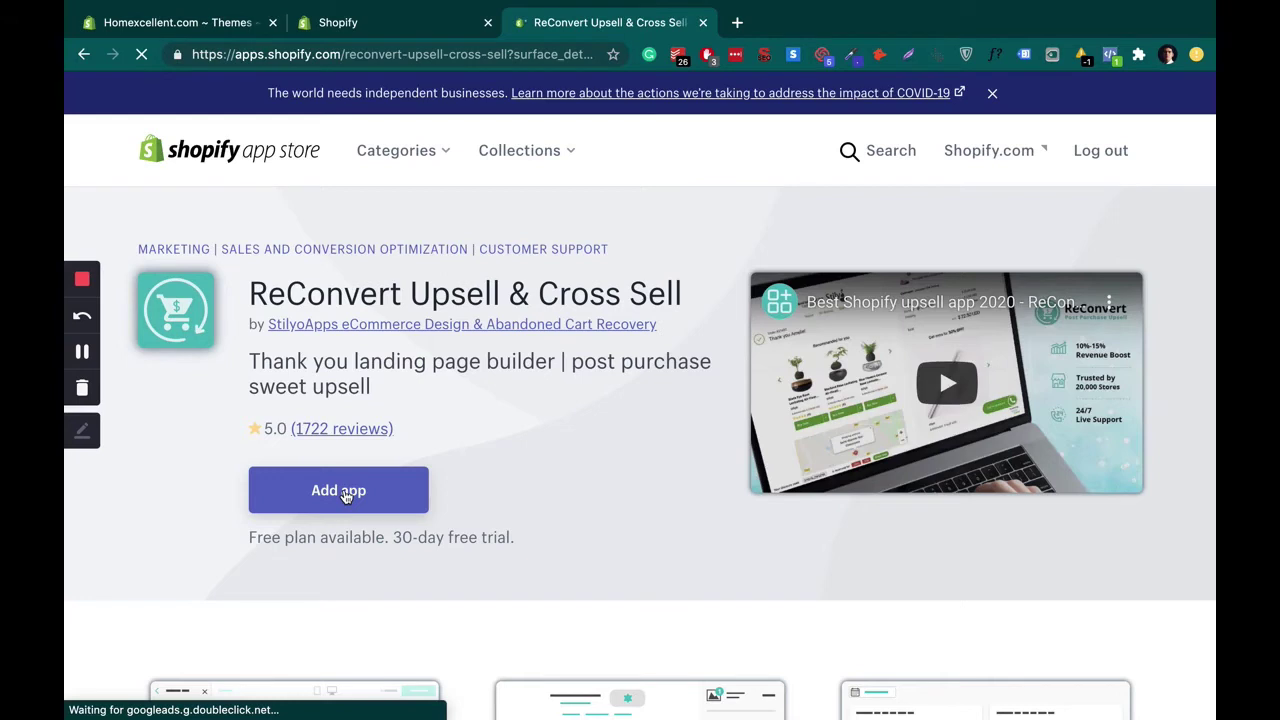
Step: Add the ReConvert Upsell & Cross Sell app from the Shopify App Store and install it on the store
click(340, 492)
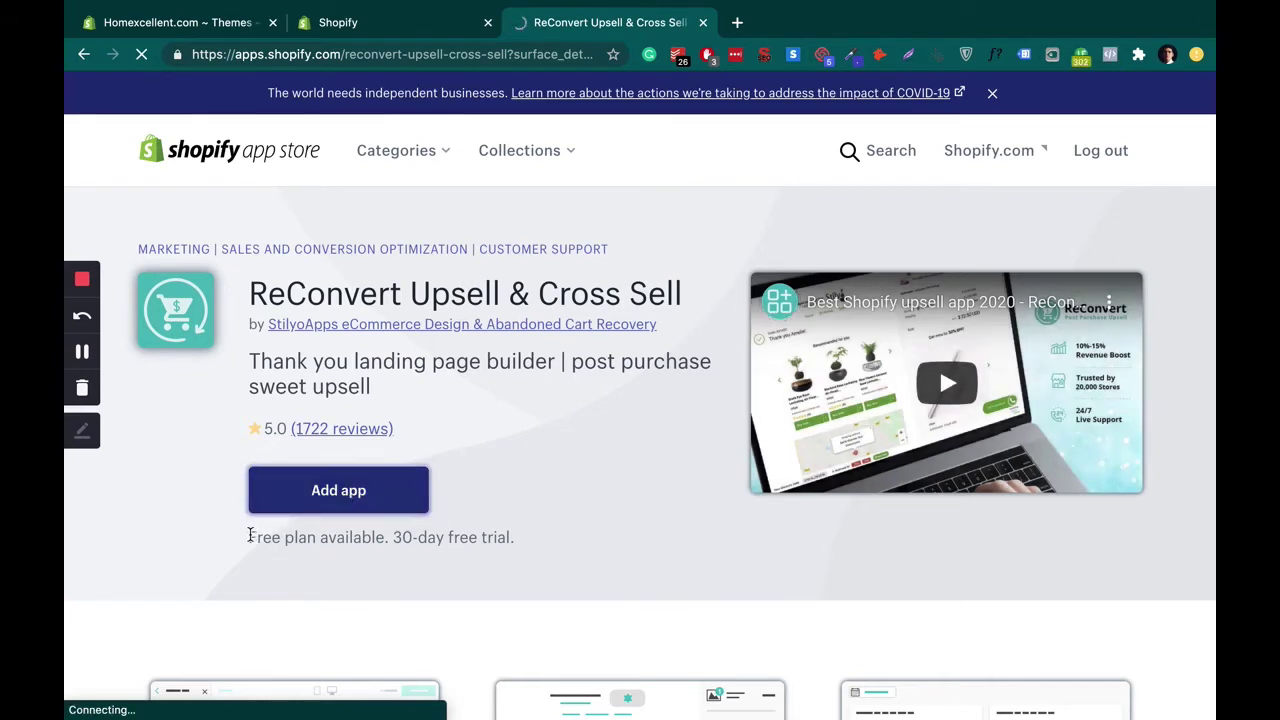
drag(250, 535, 528, 546)
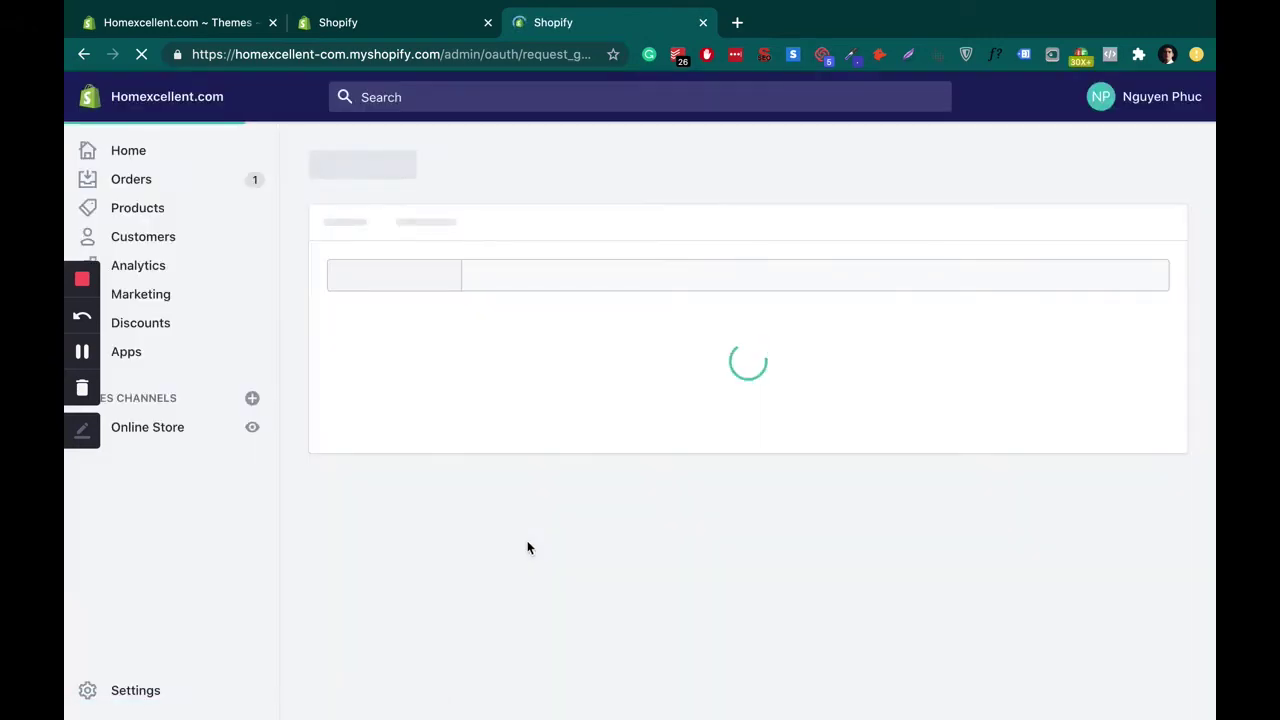
scroll(527, 545, down, 5)
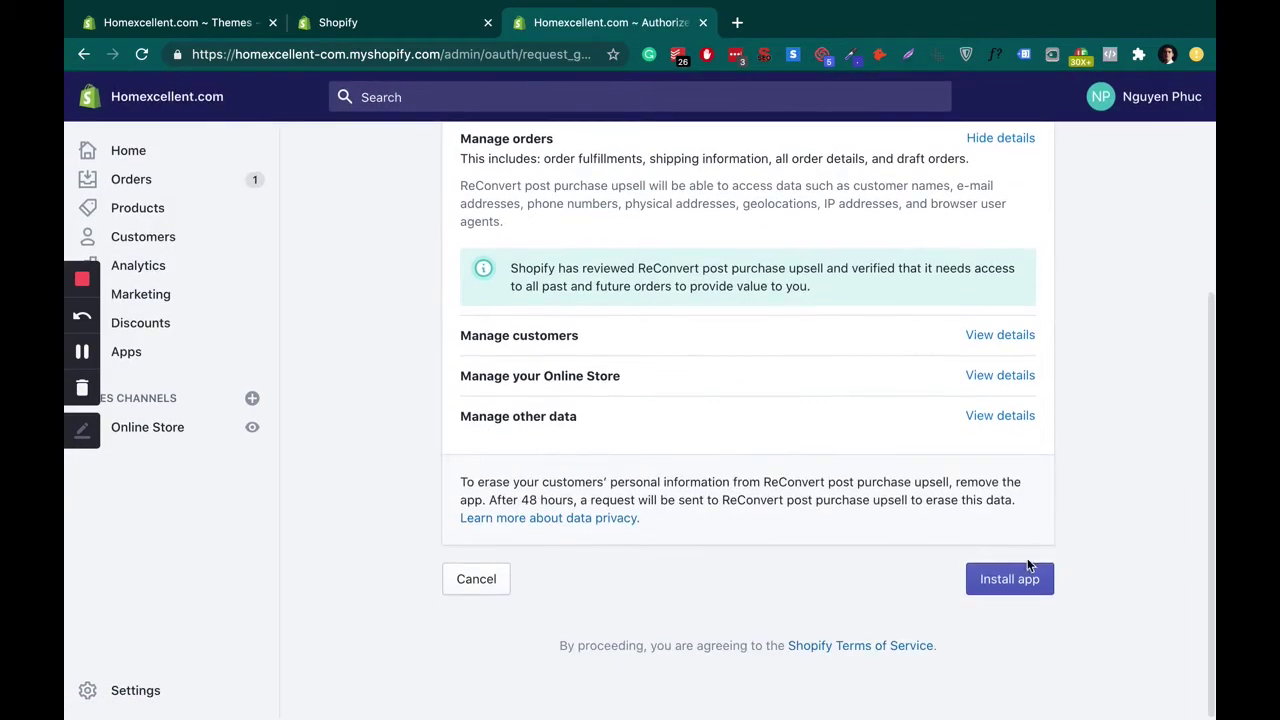
click(1002, 589)
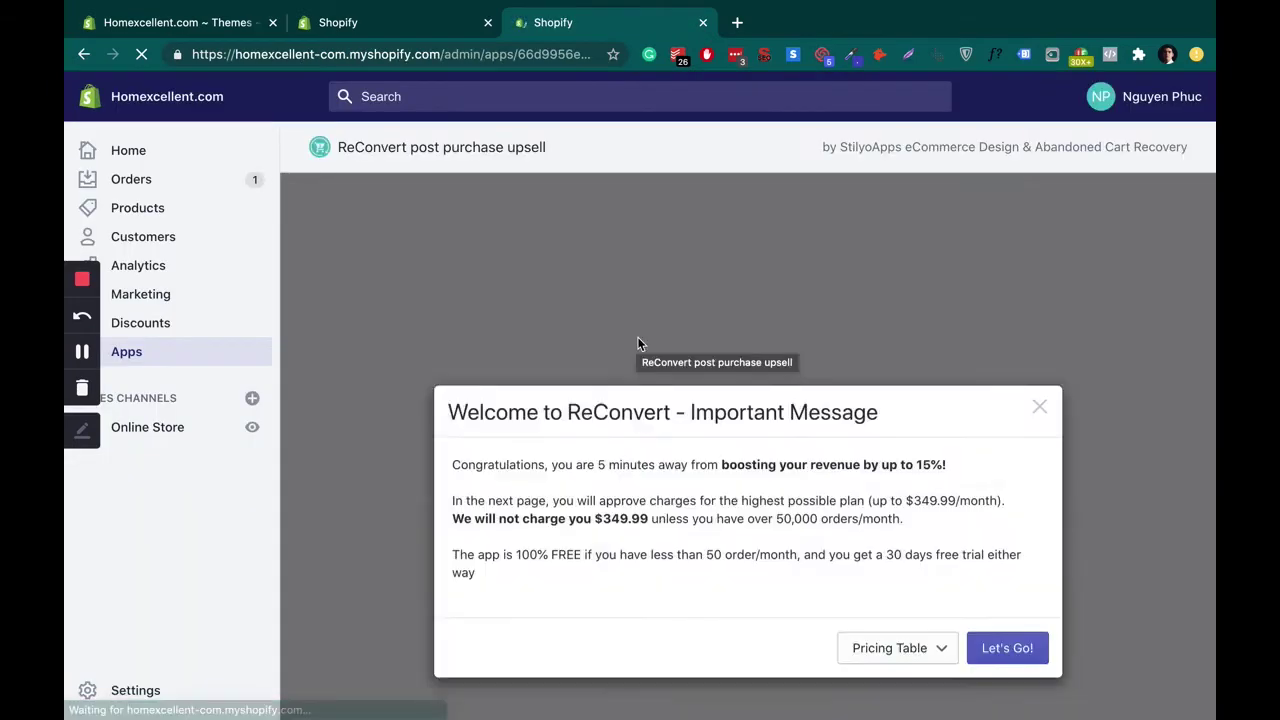
Step: Accept the ReConvert welcome message, approve the app's subscription and enable ReConvert on the store
click(1028, 571)
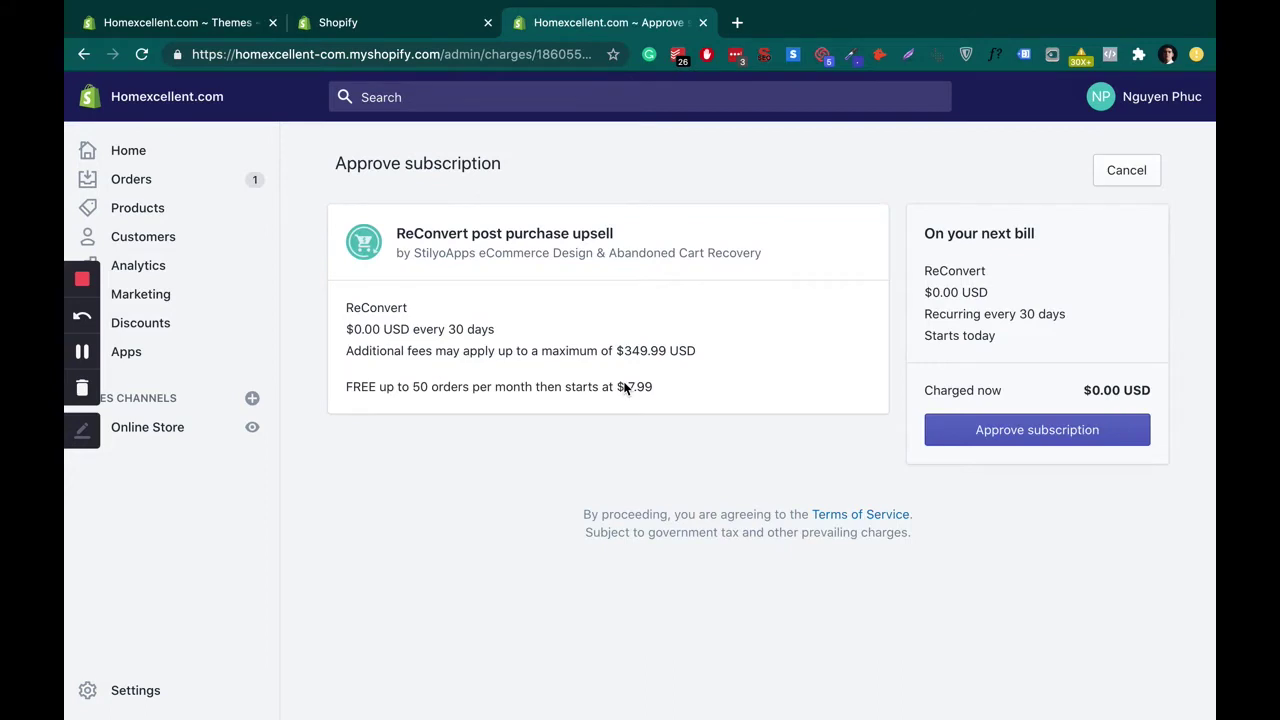
click(1020, 430)
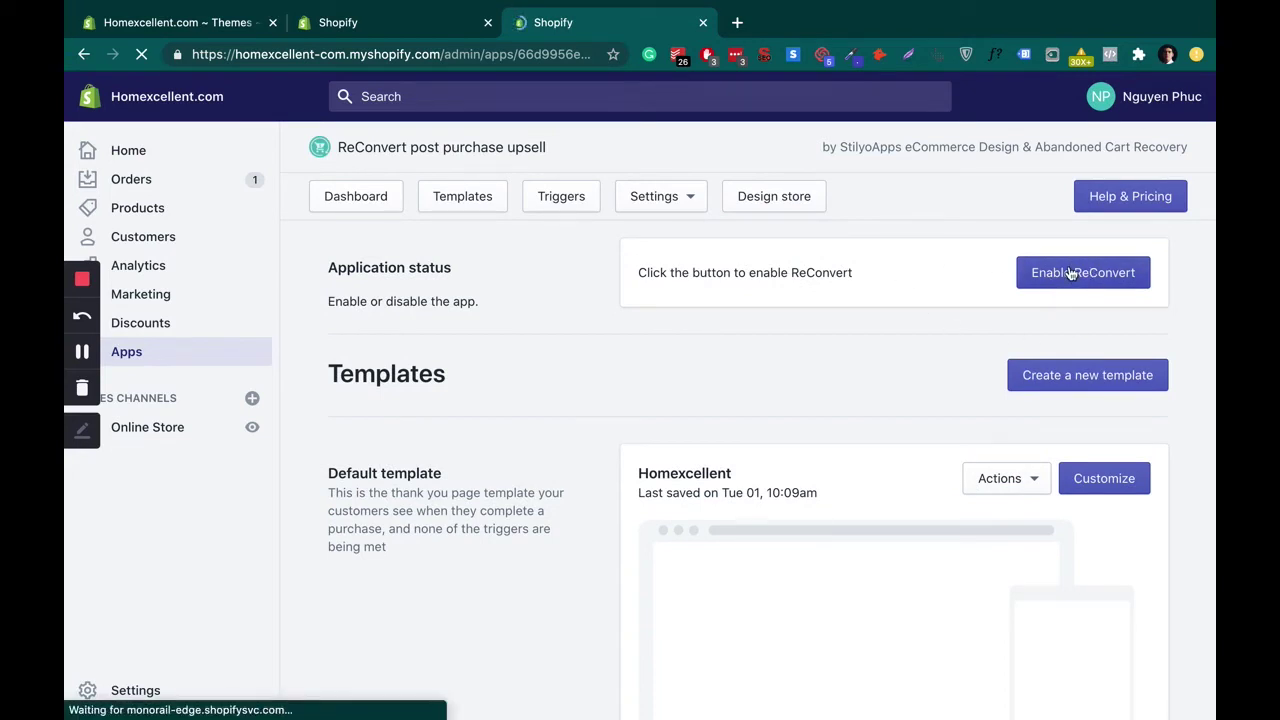
click(1071, 274)
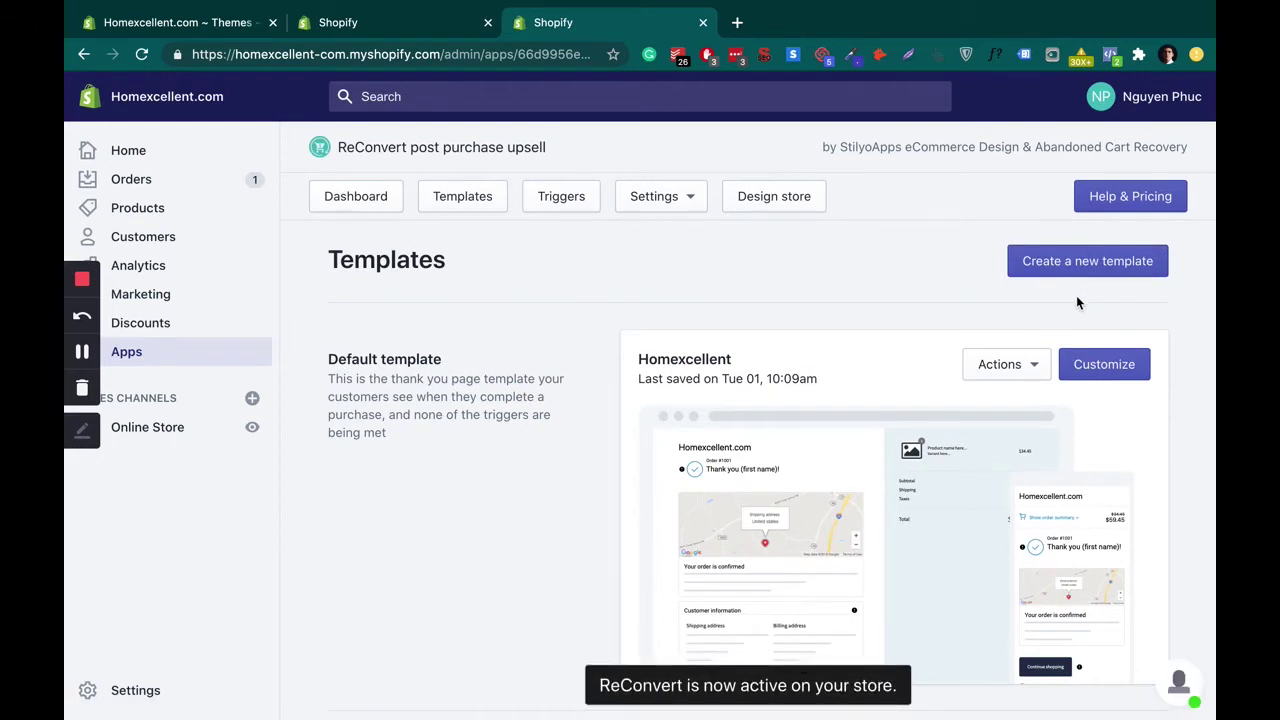
Step: Look over the template and performance sections, and open the default Homexcellent thank-you page template for customization
drag(329, 362, 477, 368)
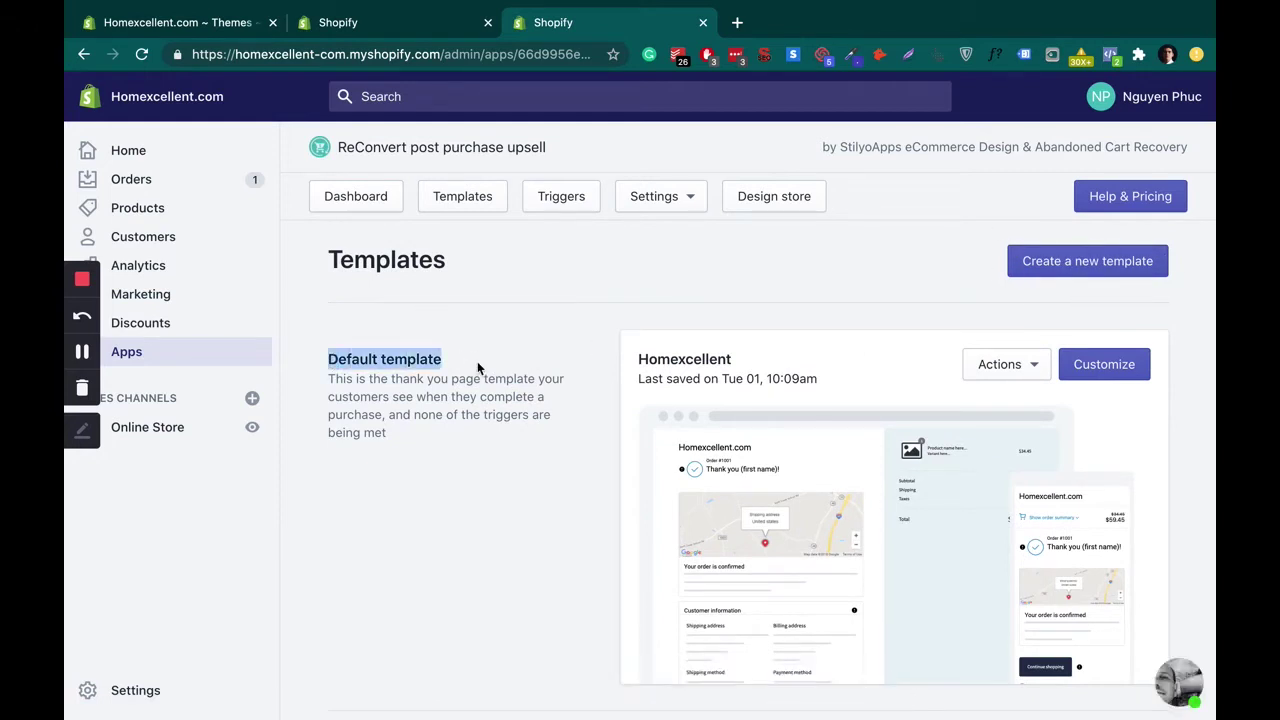
scroll(455, 370, down, 5)
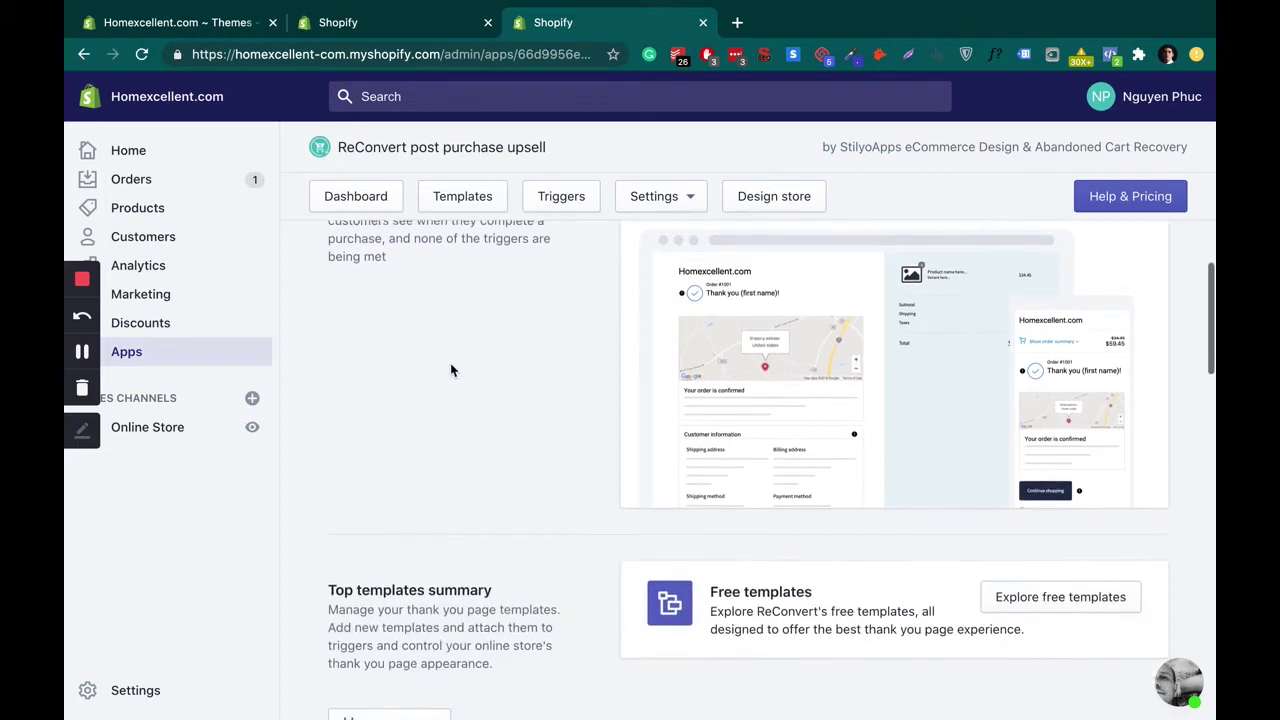
scroll(450, 368, down, 5)
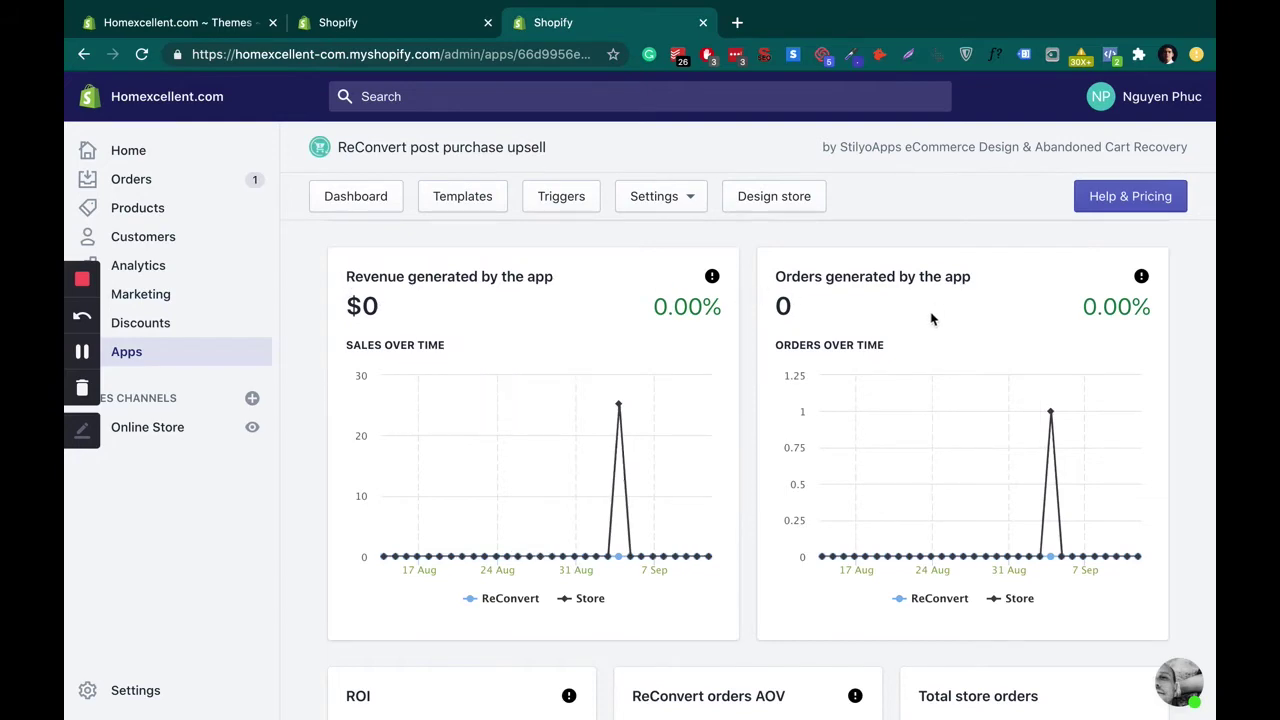
scroll(931, 320, down, 5)
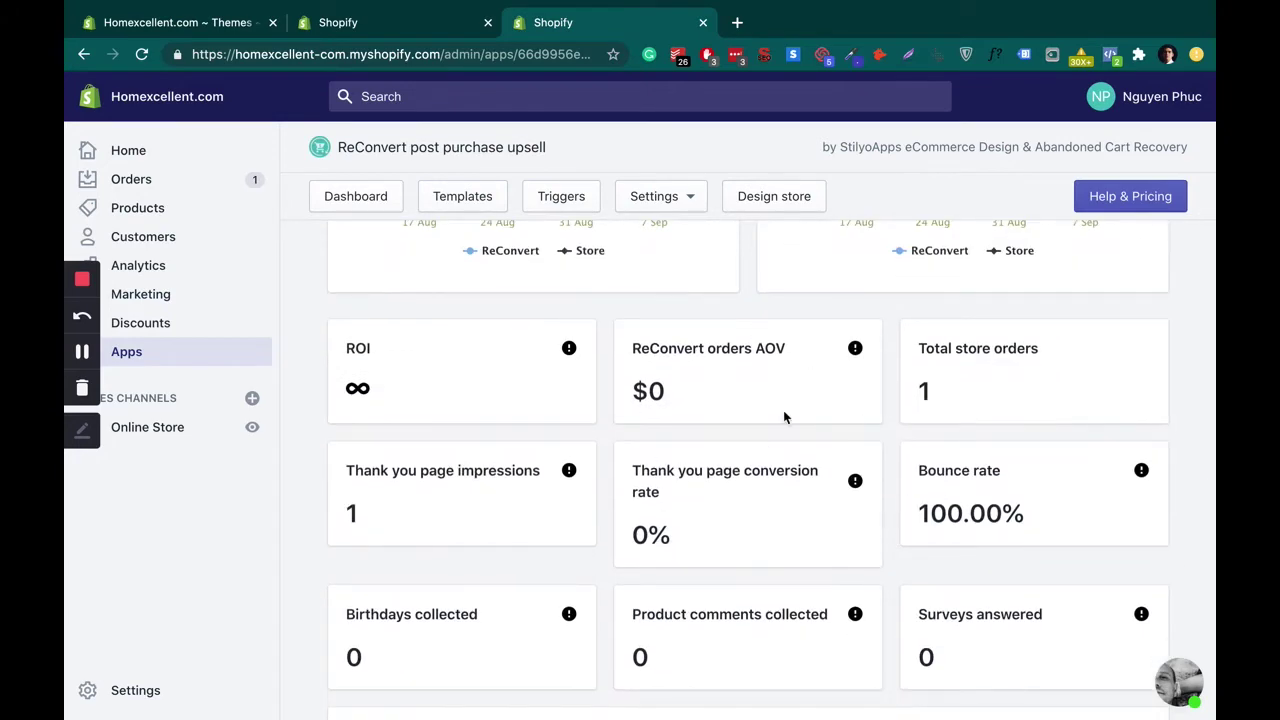
scroll(789, 560, down, 4)
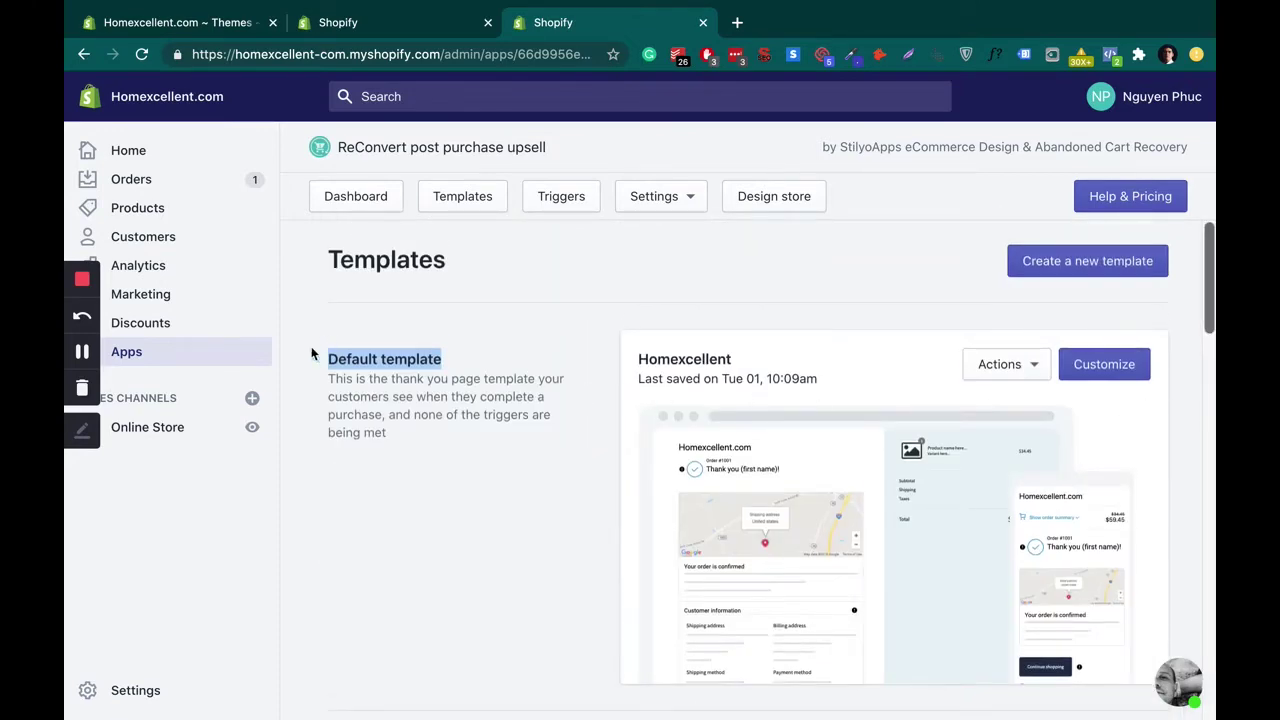
click(1092, 364)
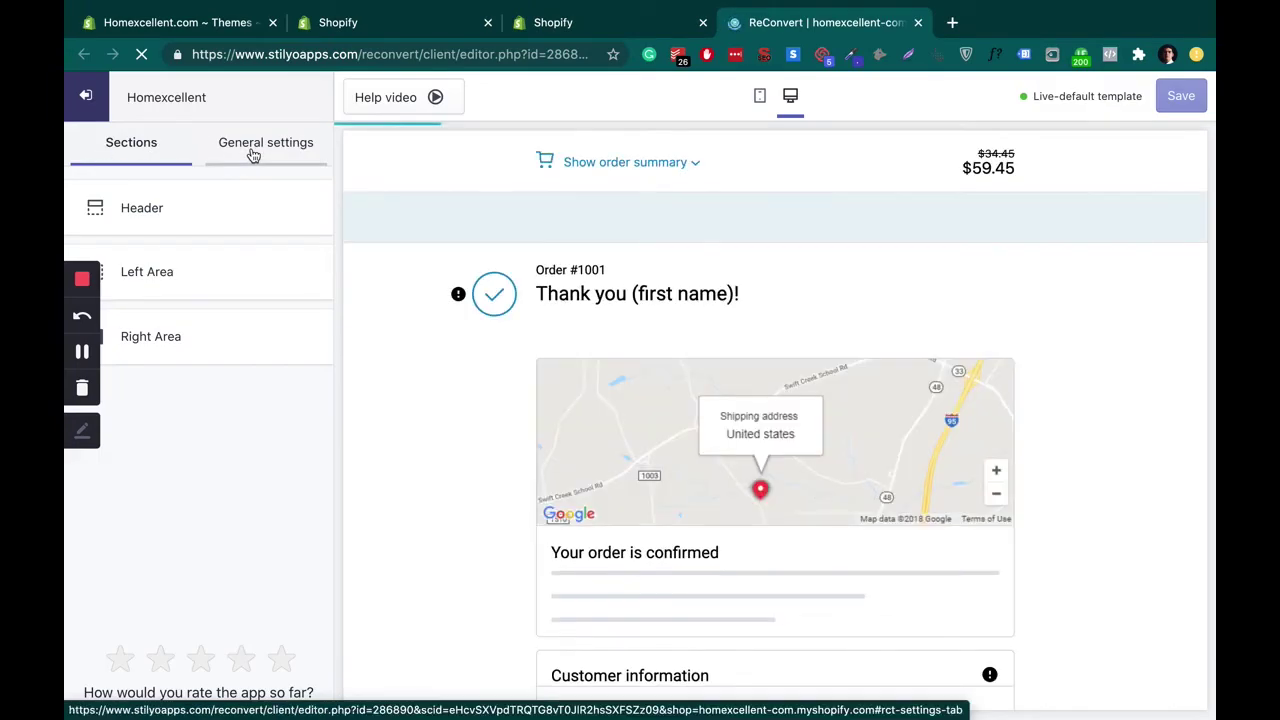
Step: Enable order tracking in the template's general settings and set its button text to "Track My Order"
click(253, 150)
click(143, 146)
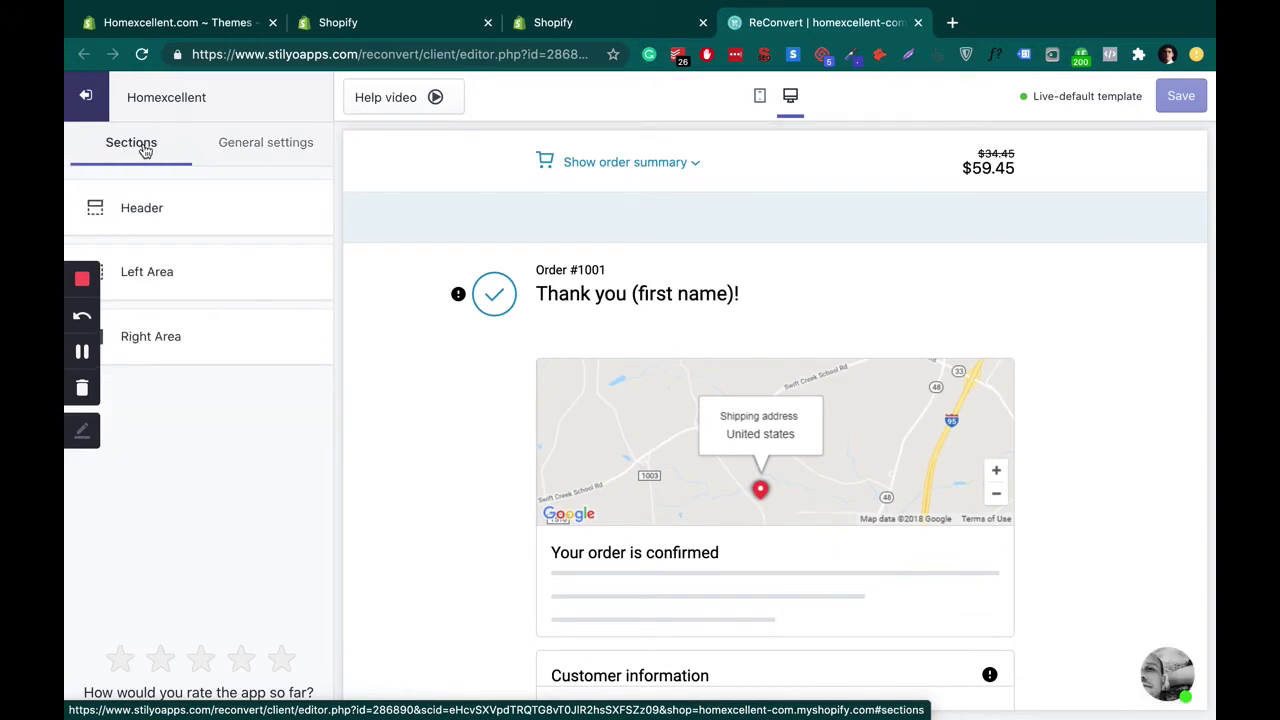
click(268, 148)
click(222, 206)
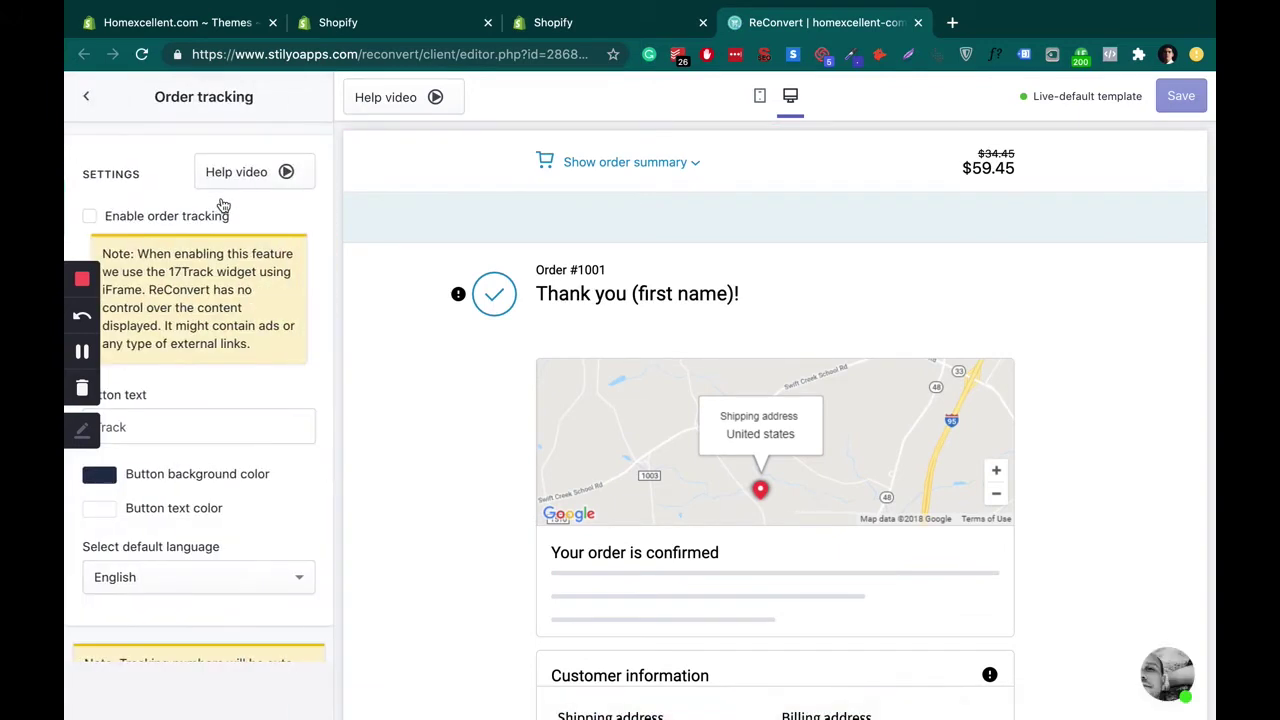
click(134, 226)
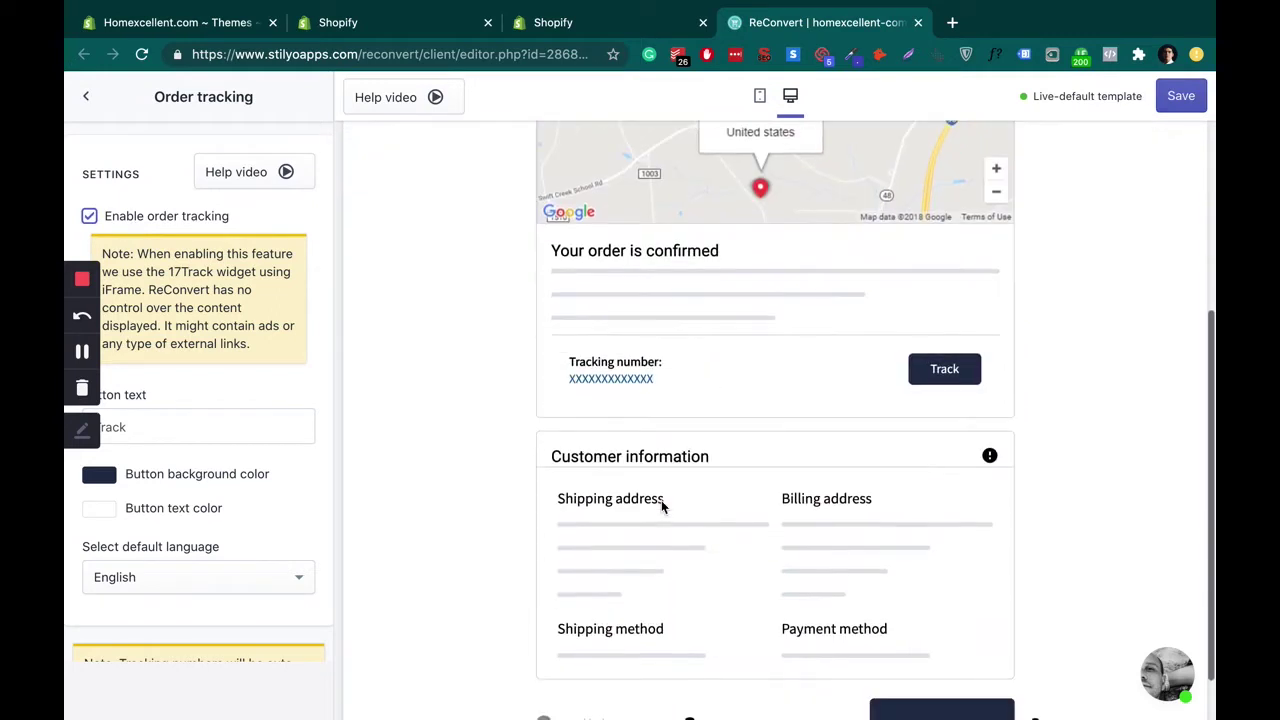
click(163, 422)
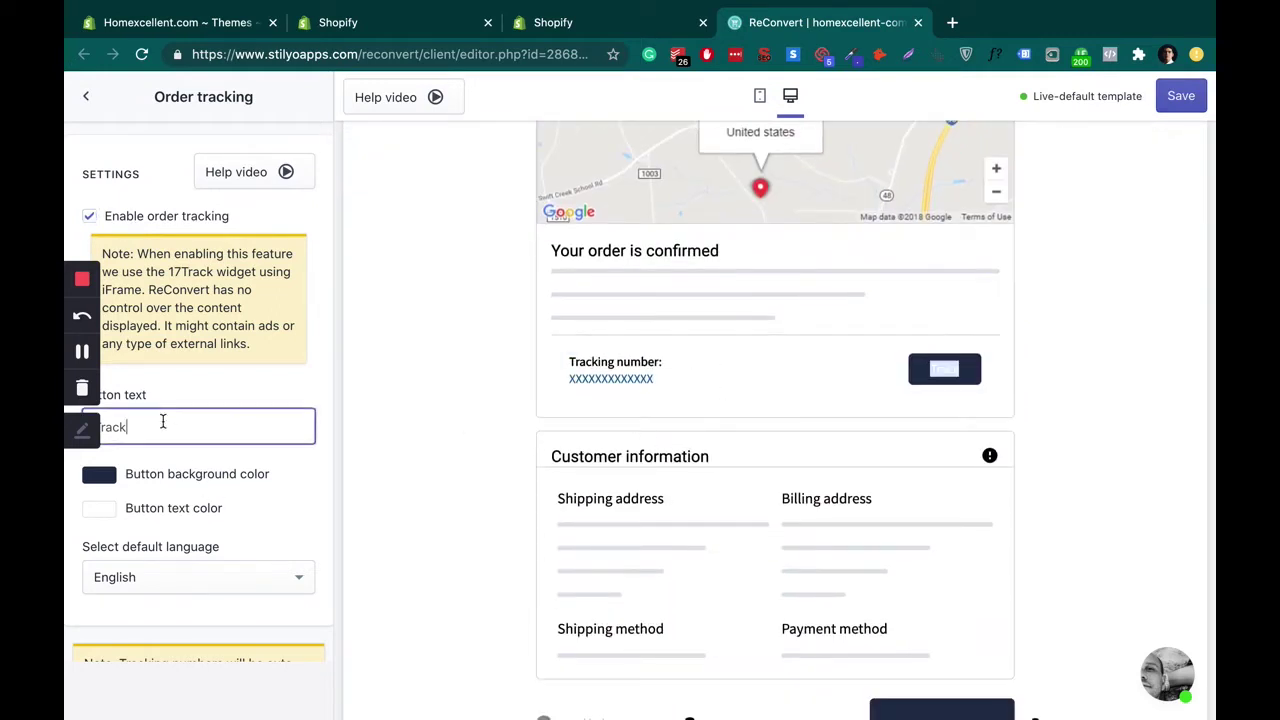
text(My Order)
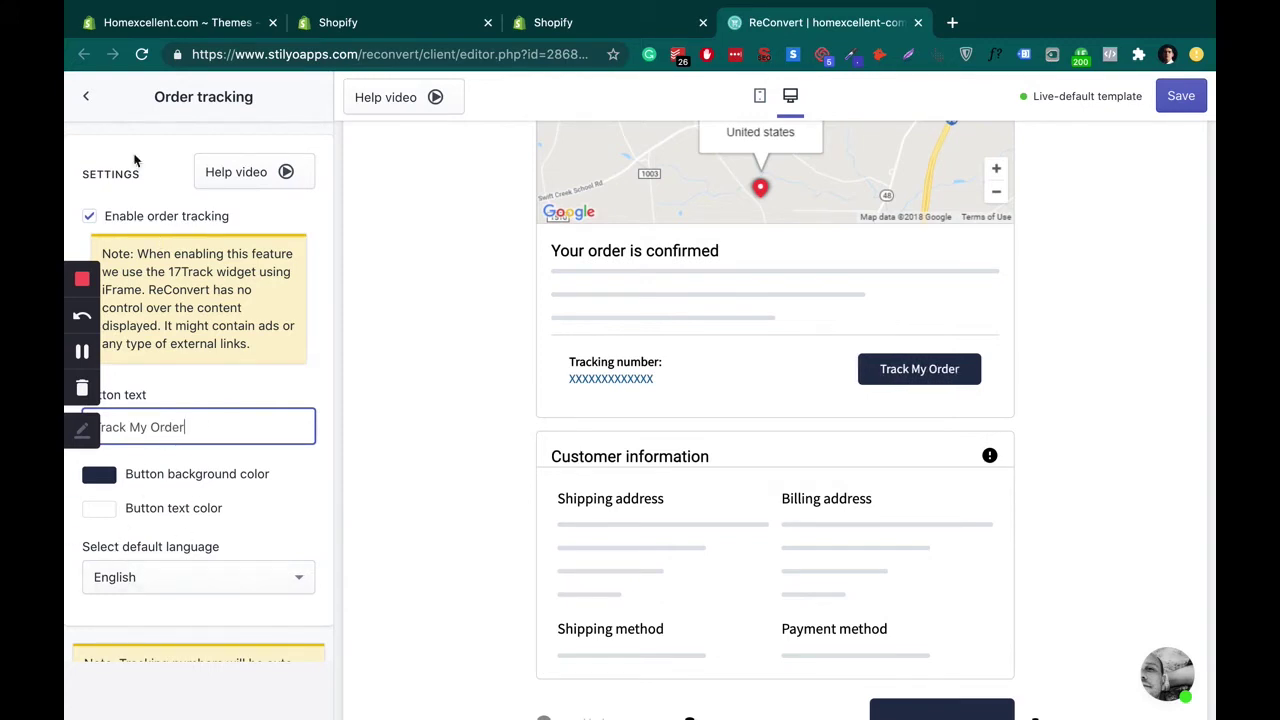
click(88, 98)
Step: Add a Product upsell section to the Left Area and set its product selection to Specific product
click(130, 144)
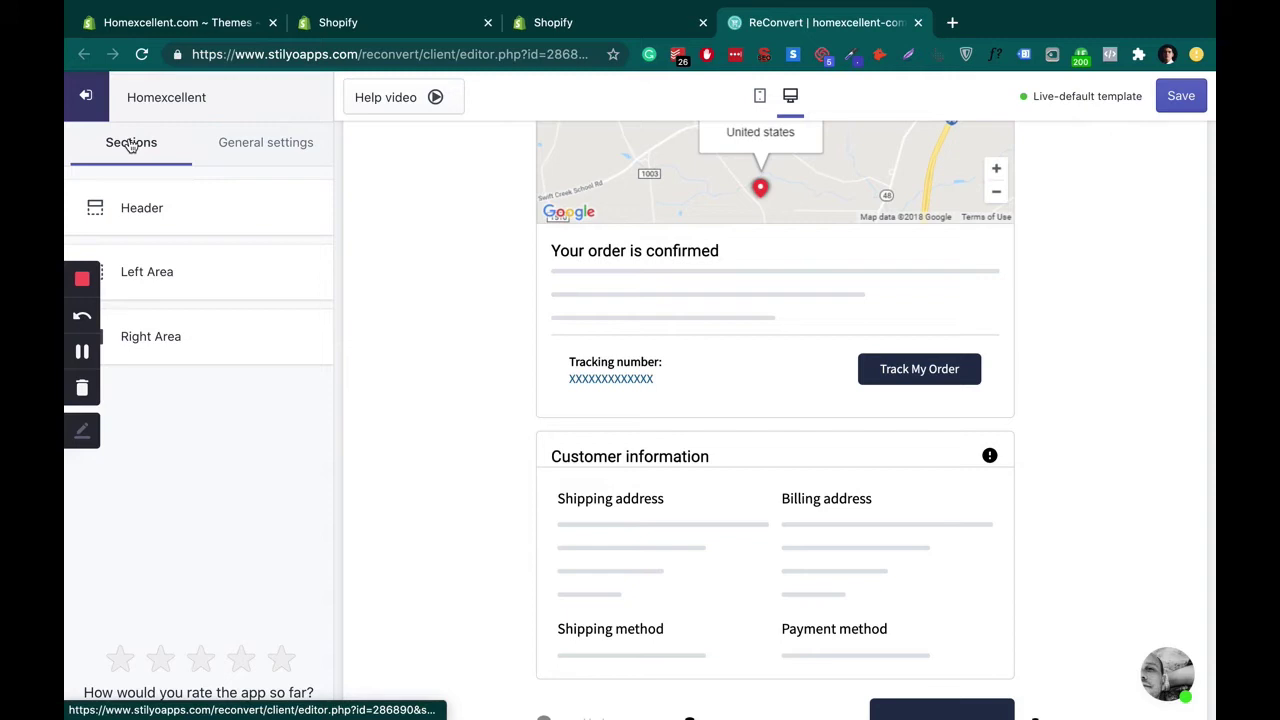
click(187, 275)
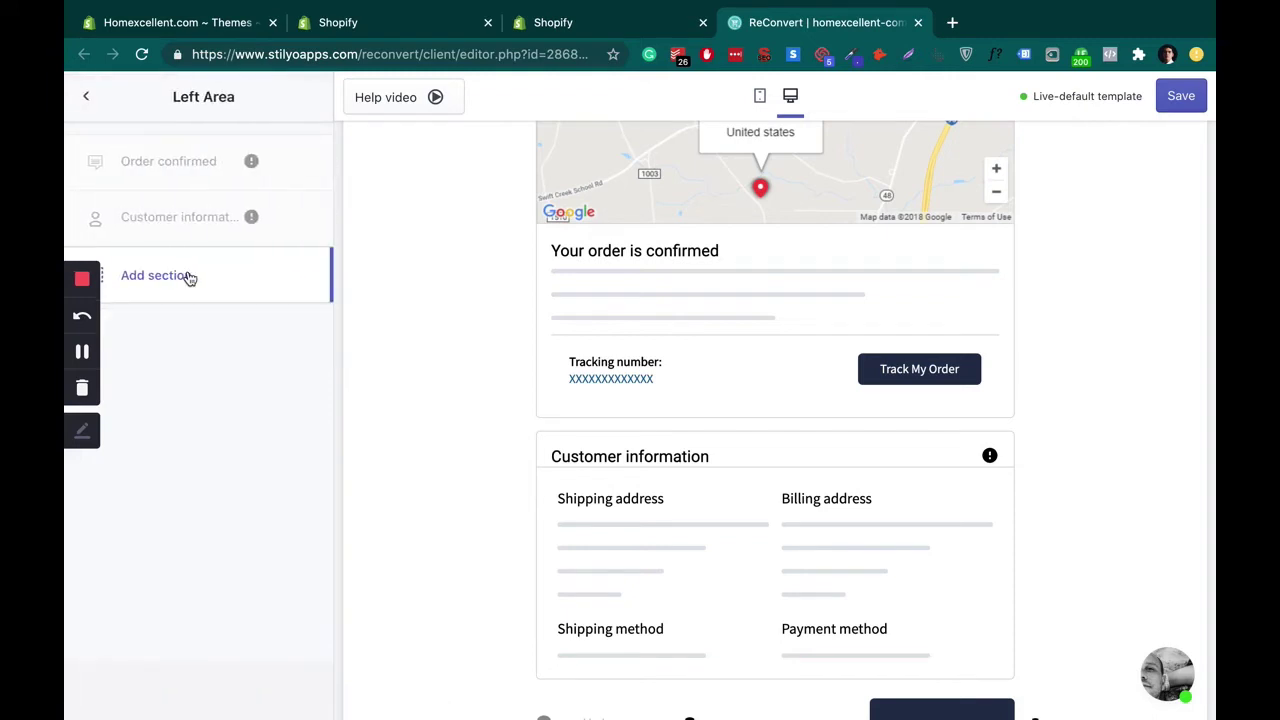
click(172, 278)
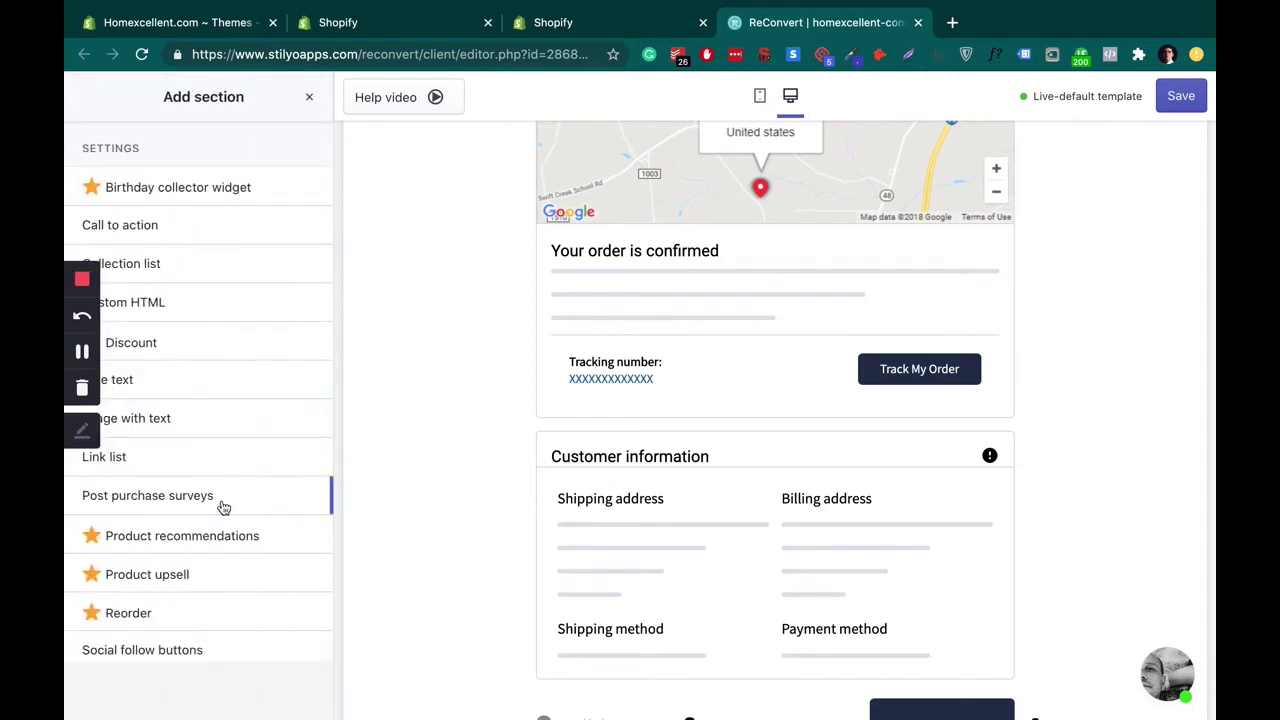
scroll(223, 505, down, 3)
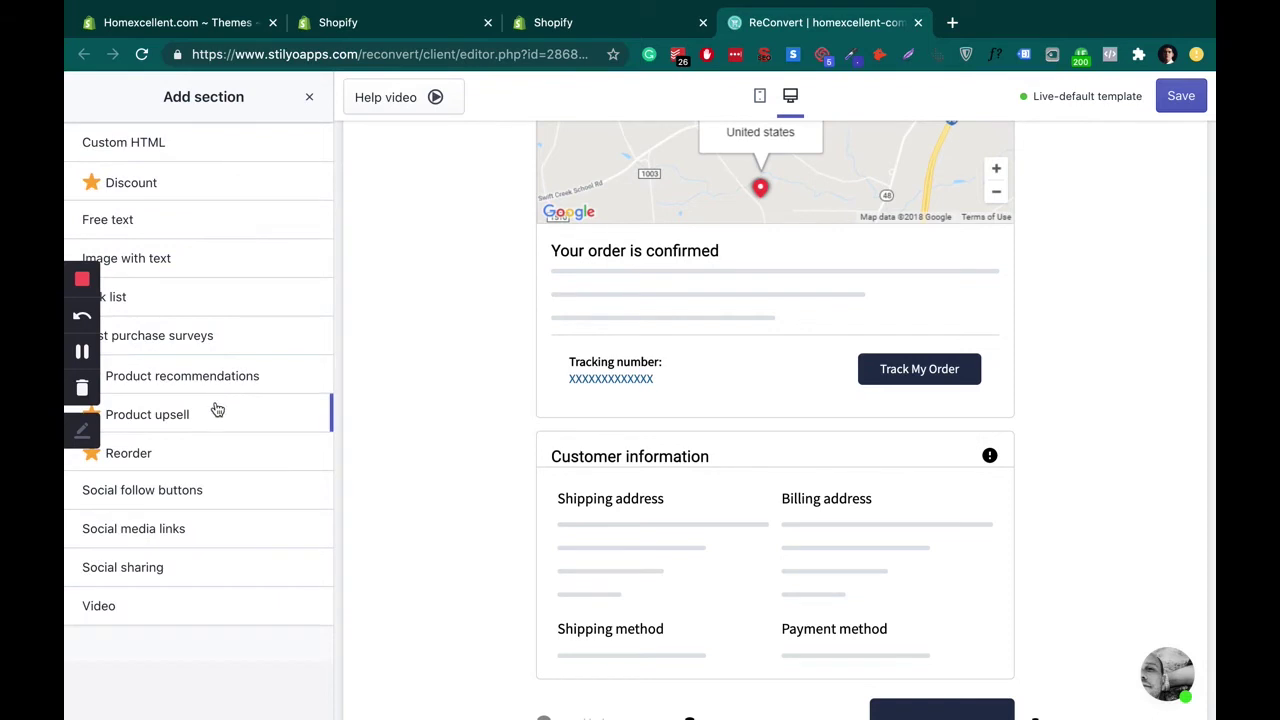
mouse_move(217, 410)
click(306, 413)
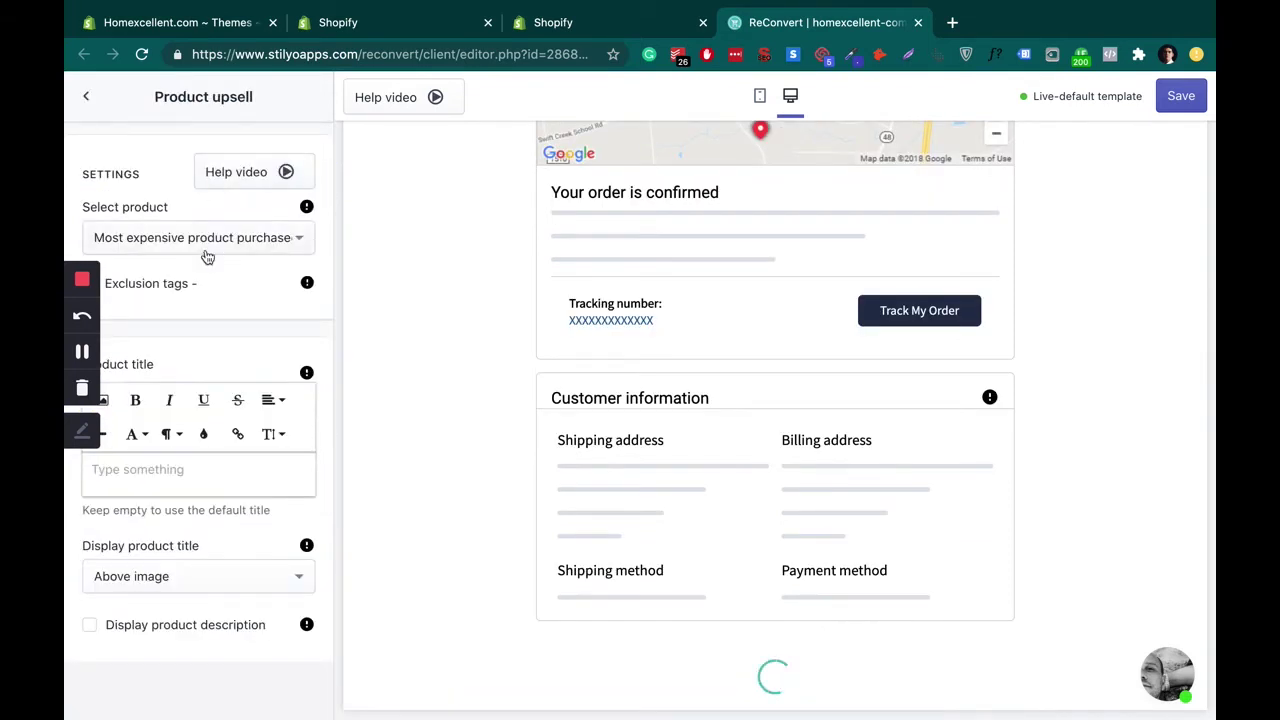
click(238, 238)
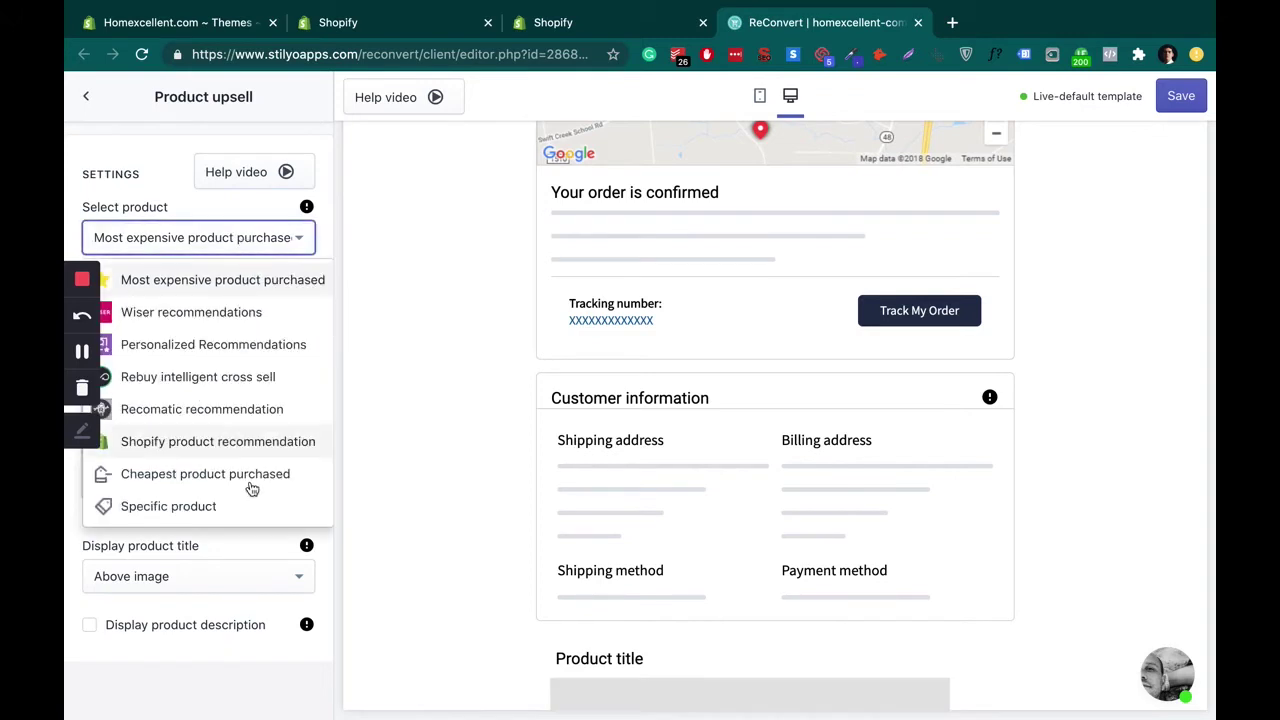
click(226, 507)
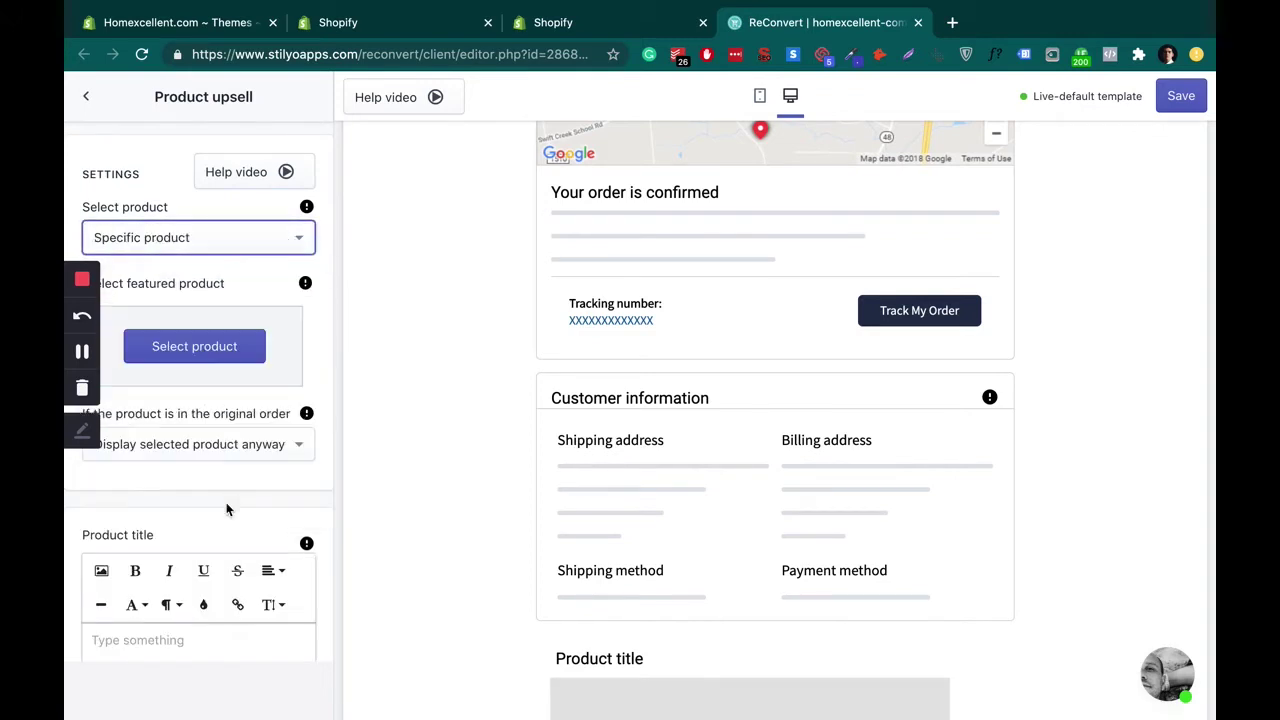
Step: Choose the Ceramic David Head mug as the featured product of the upsell
click(212, 350)
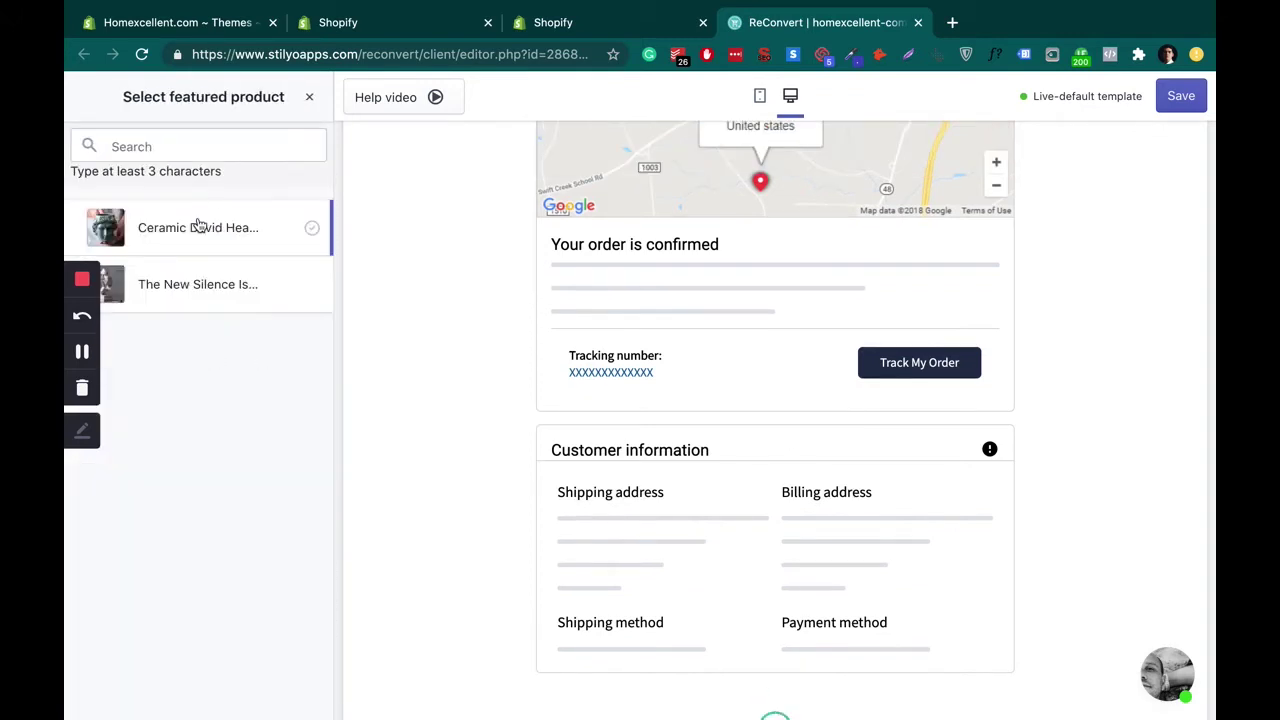
click(198, 226)
scroll(217, 508, down, 3)
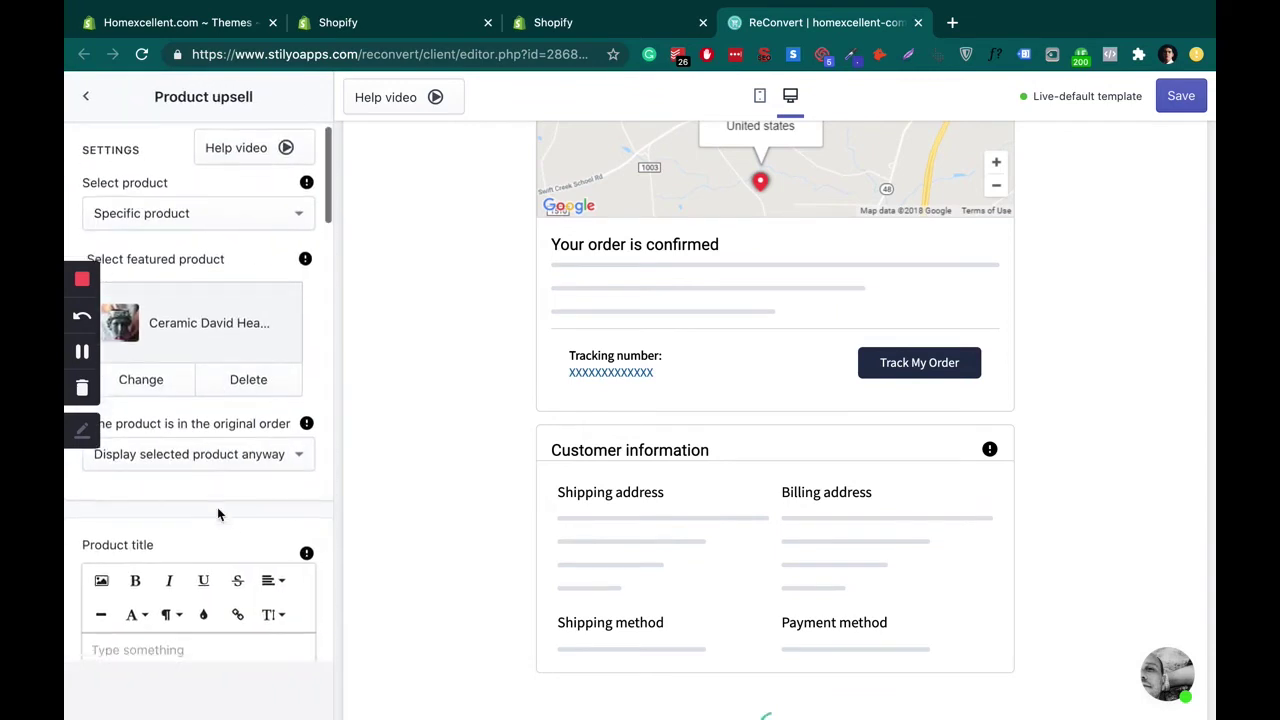
scroll(217, 508, up, 3)
scroll(171, 560, down, 1)
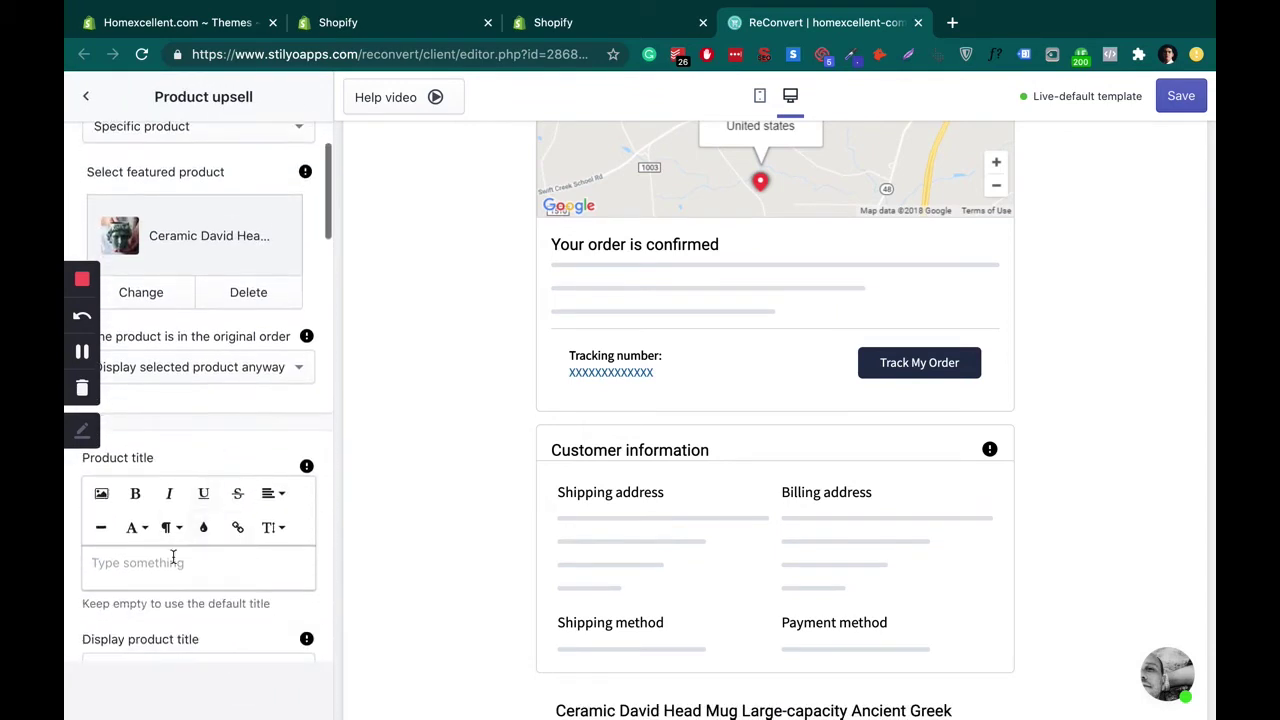
Step: Set the upsell's product title to "Get This Product" and check it in the page preview
click(173, 558)
text(Get )
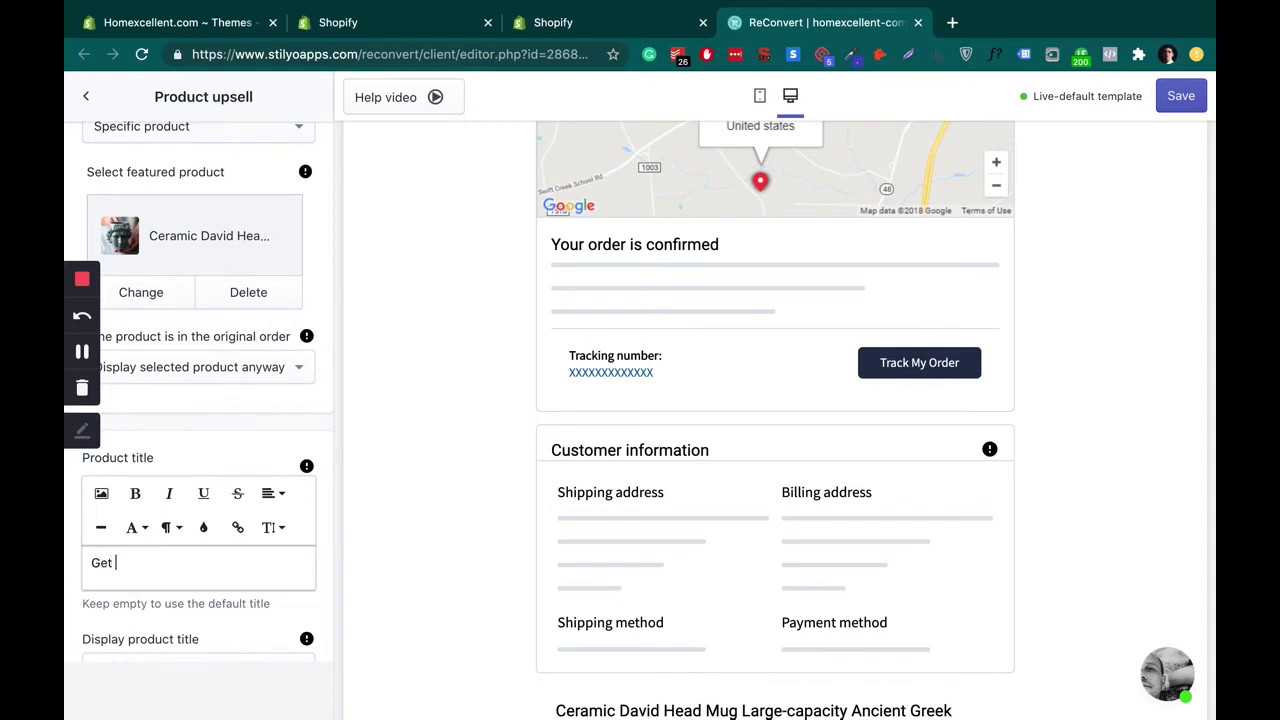
text(This Product)
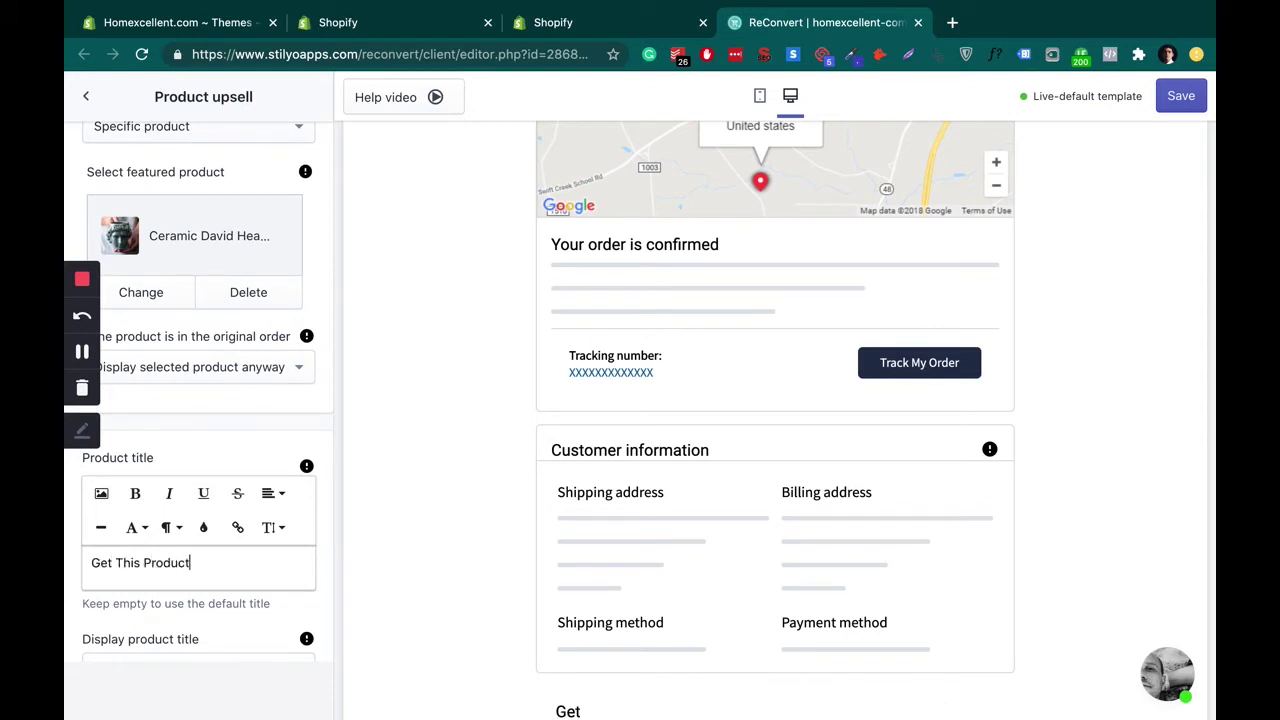
scroll(207, 390, down, 2)
scroll(569, 567, down, 5)
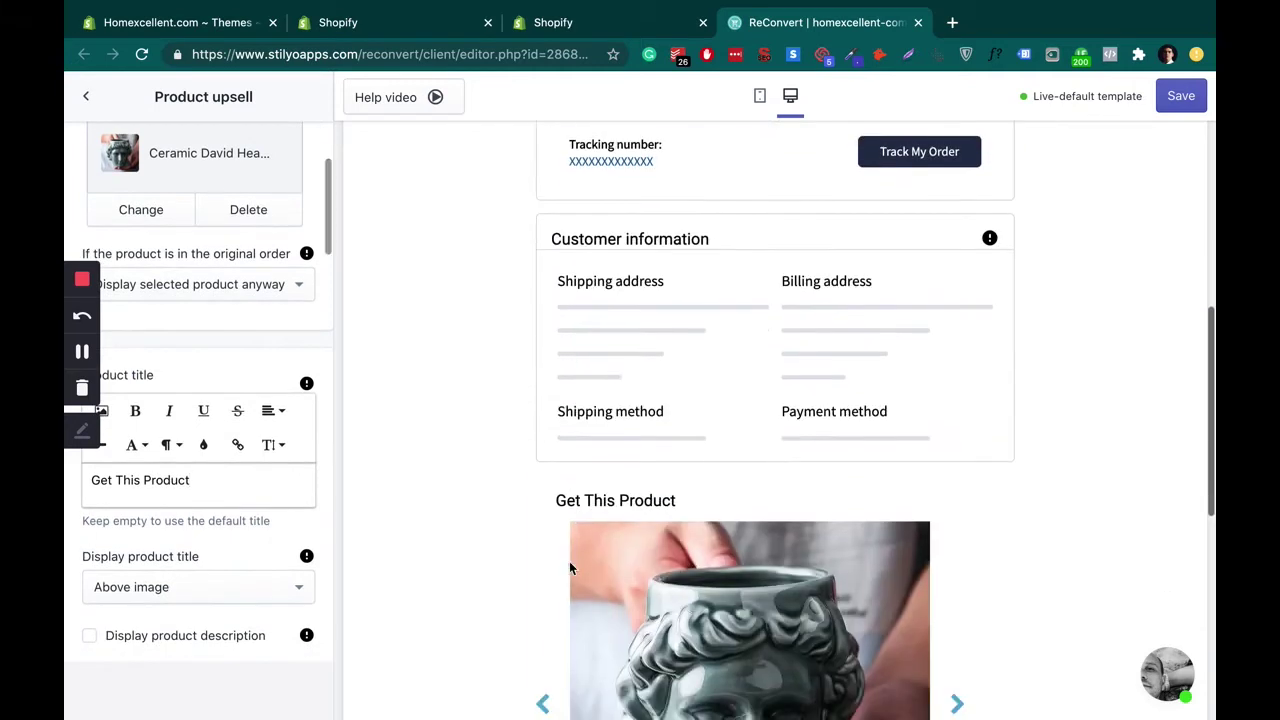
scroll(202, 570, down, 1)
scroll(202, 570, down, 1)
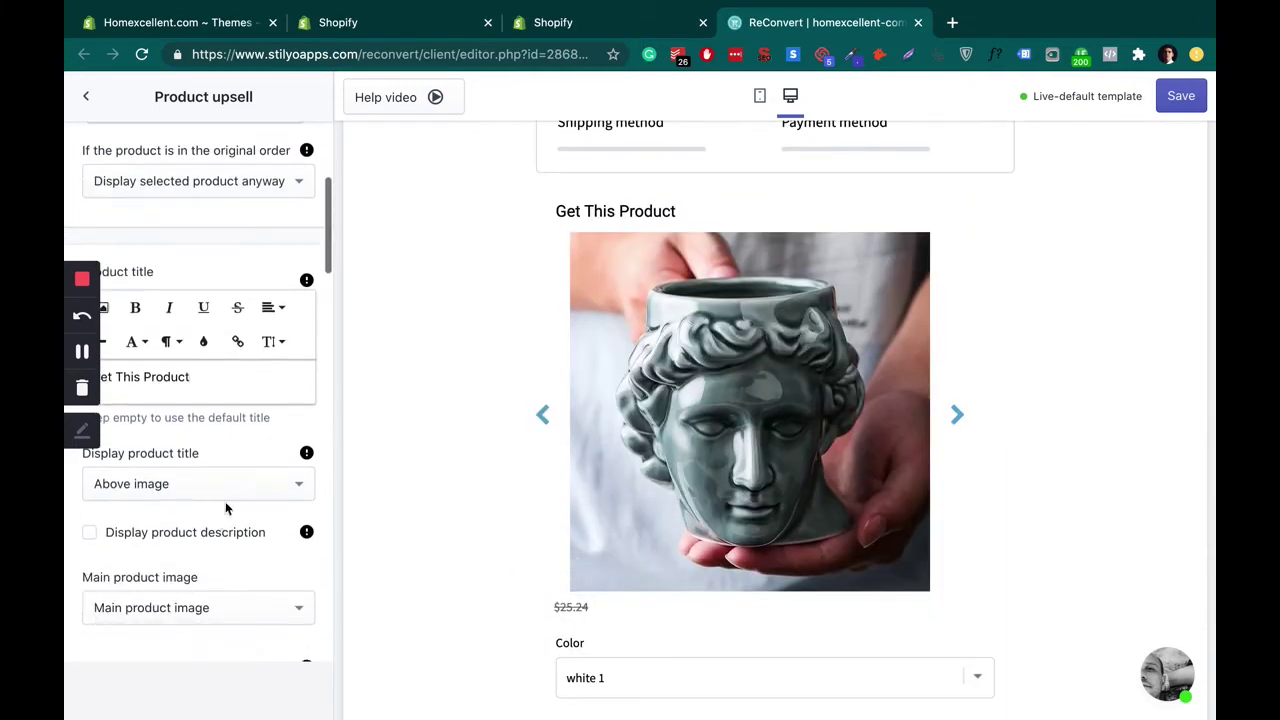
Step: Try displaying the product title below the image and restore it to Above image
click(213, 499)
click(177, 557)
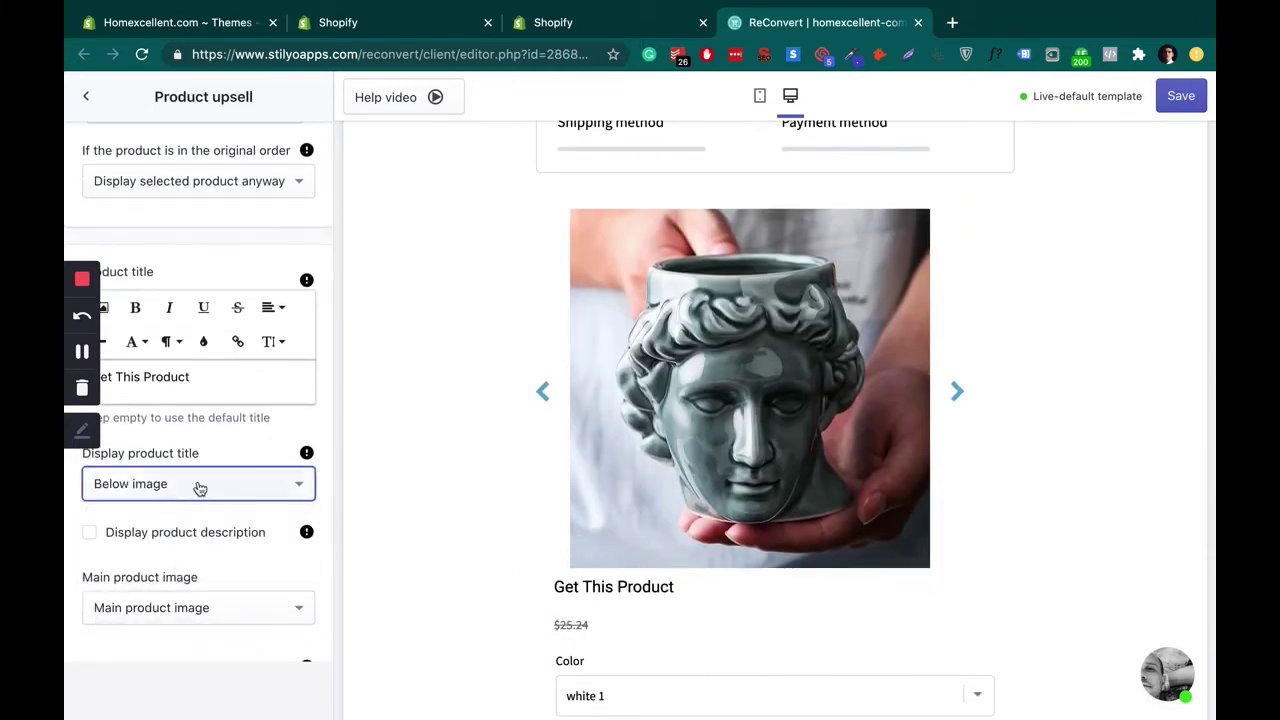
click(197, 490)
click(196, 526)
Step: Enable the product description for the upsell, keep its default text, and check it in the preview
scroll(150, 569, down, 1)
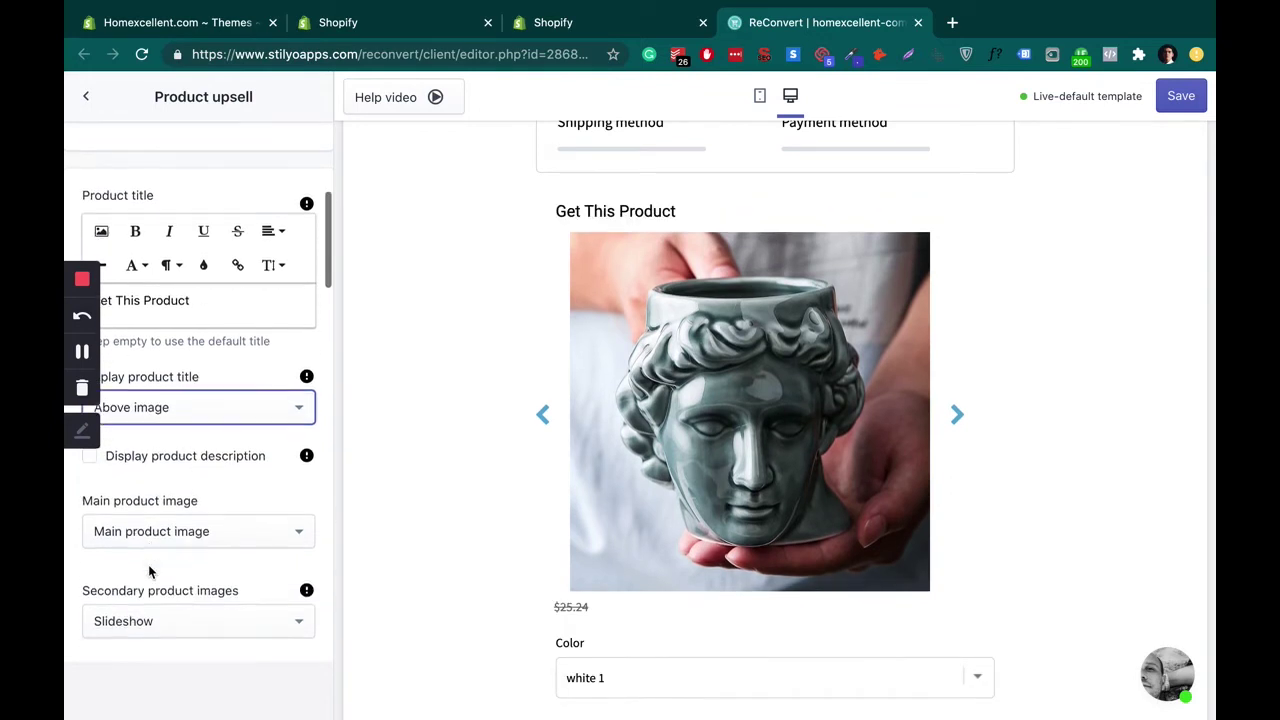
click(145, 462)
scroll(574, 590, down, 2)
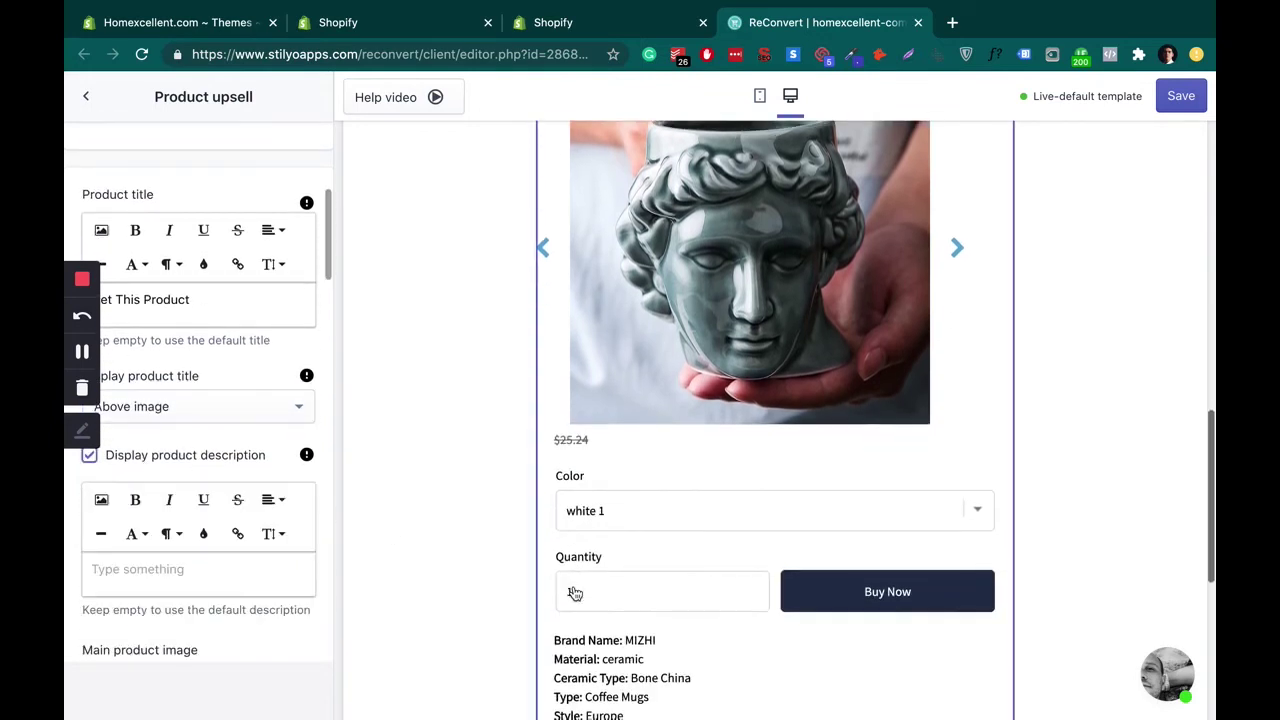
scroll(572, 586, down, 1)
scroll(229, 551, down, 1)
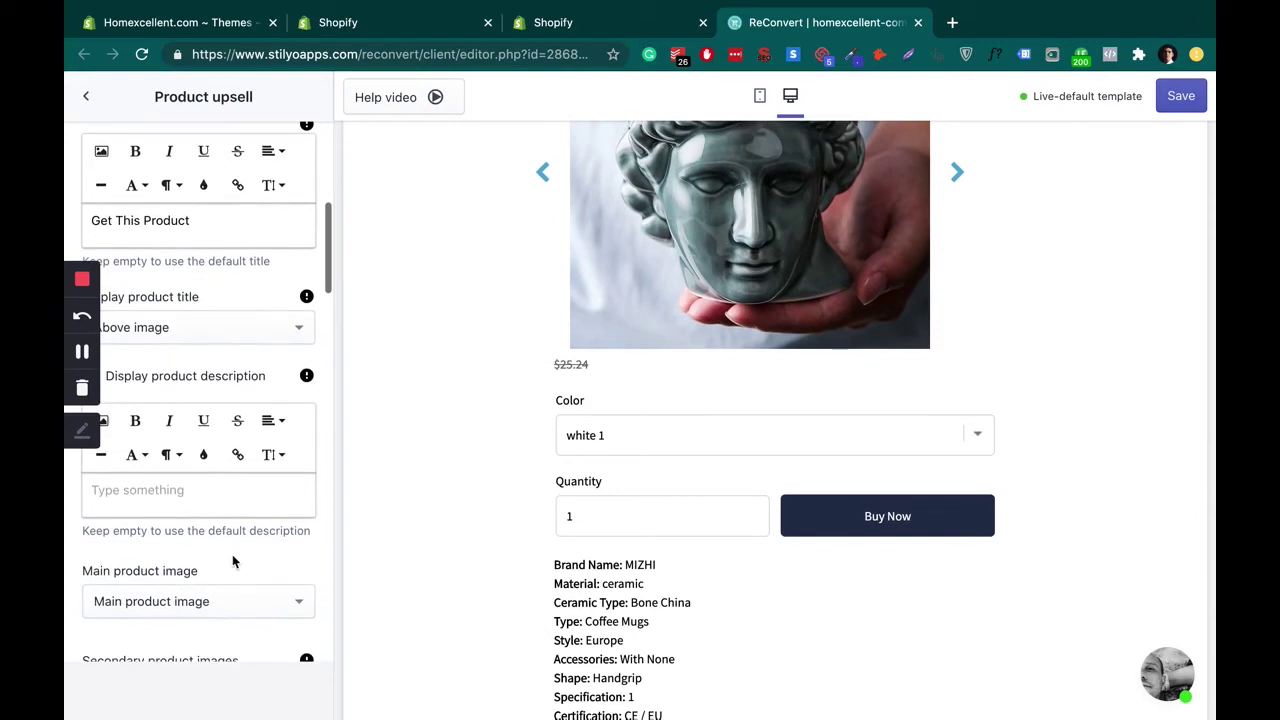
Step: Try a custom image as the main product image and switch back to Main product image
scroll(110, 580, down, 2)
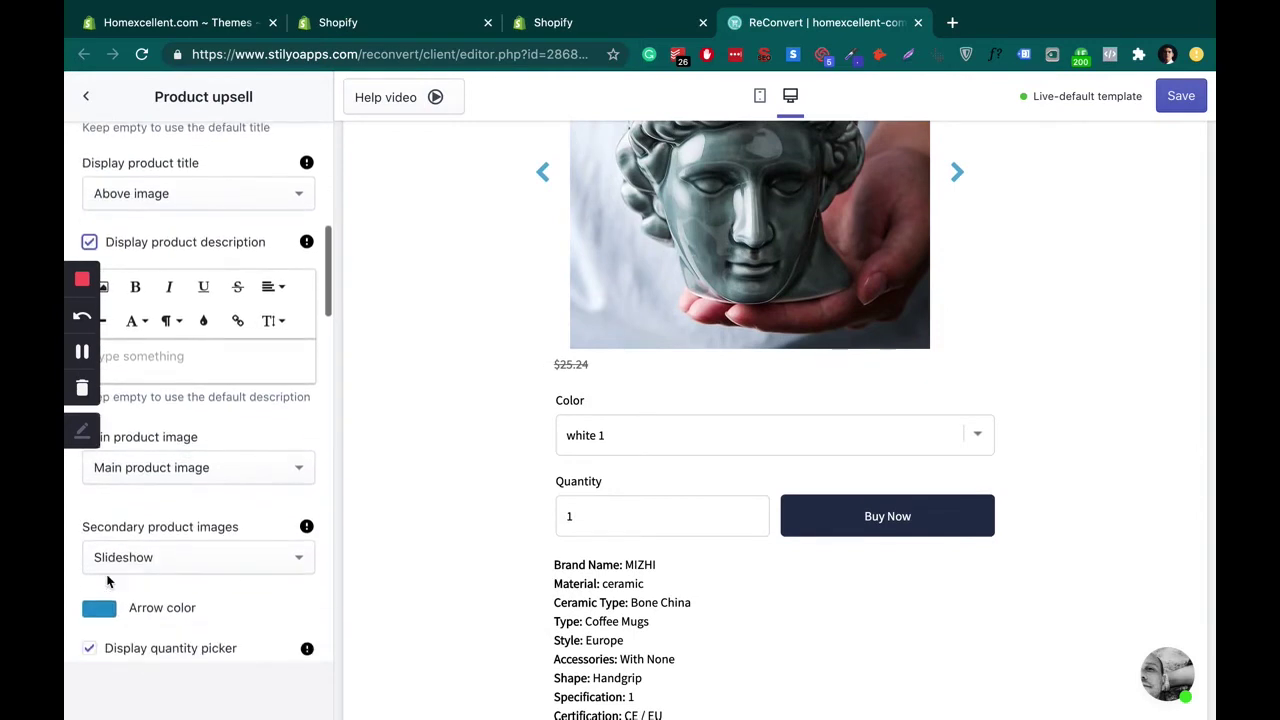
click(220, 468)
click(206, 543)
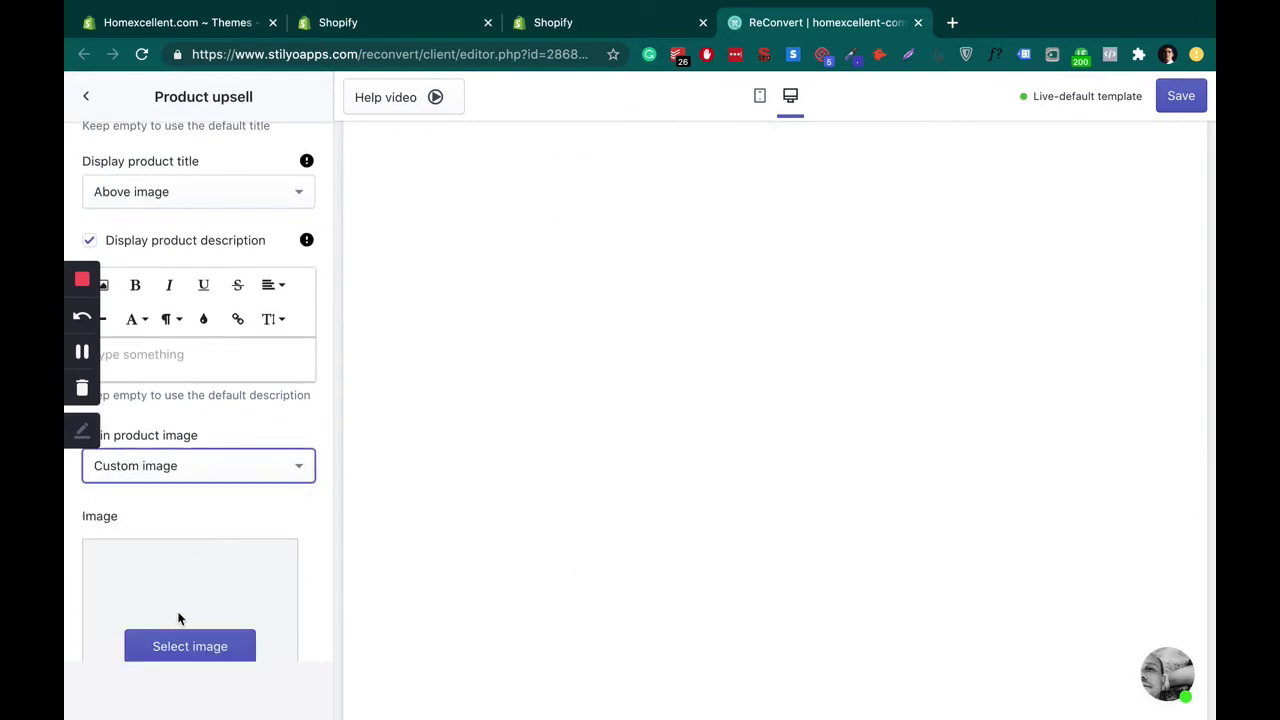
scroll(200, 560, down, 1)
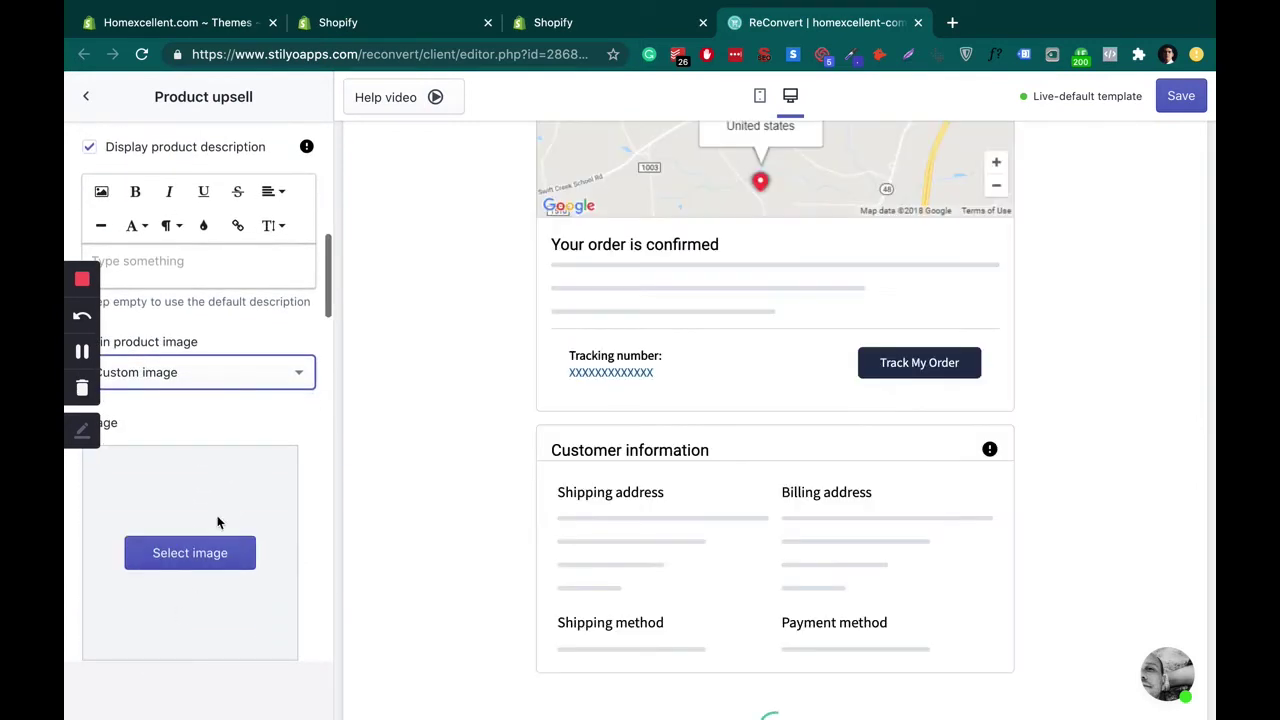
click(266, 394)
Step: Set the upsell's automatic percentage discount to 8% and check the product price in the preview
scroll(225, 537, down, 5)
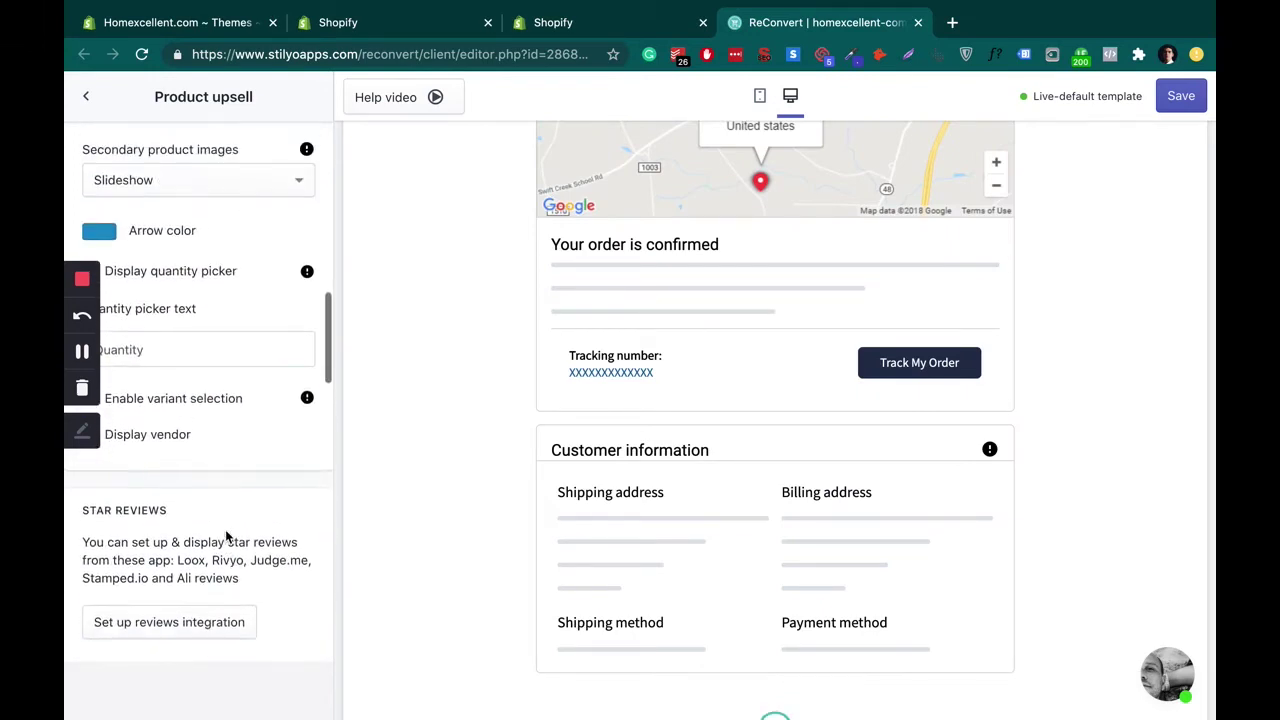
scroll(205, 642, down, 10)
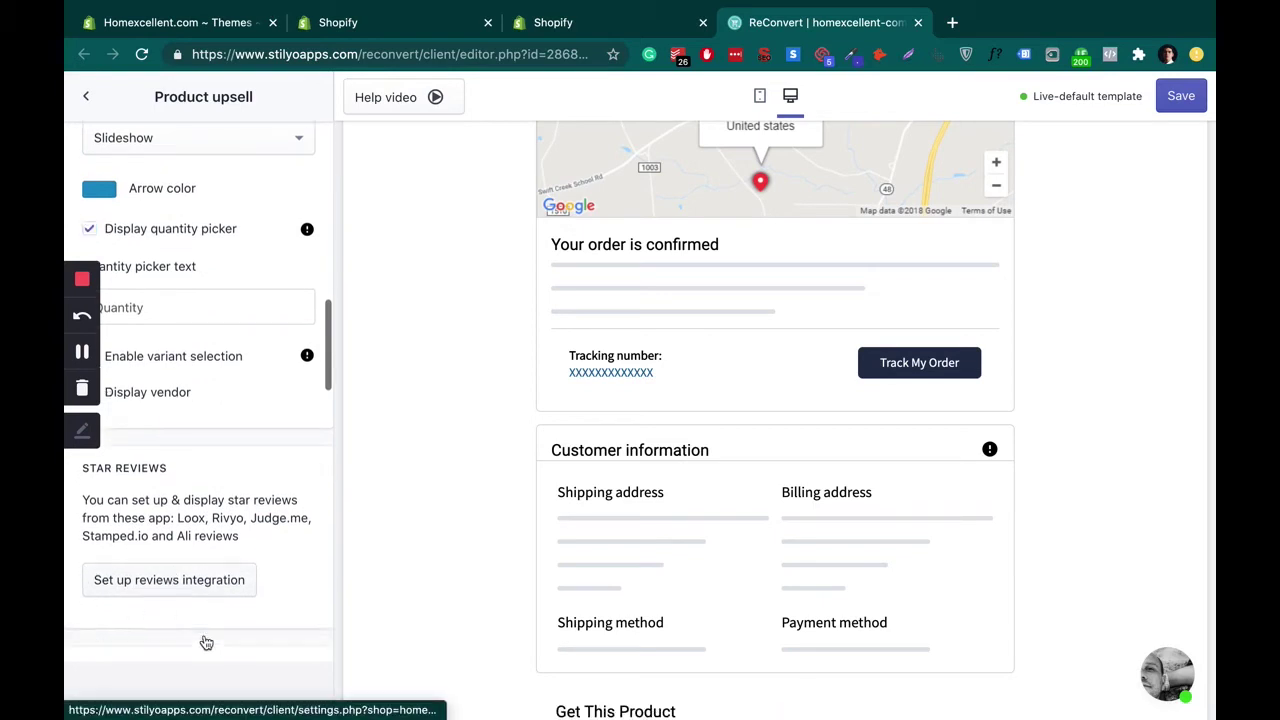
scroll(205, 642, up, 4)
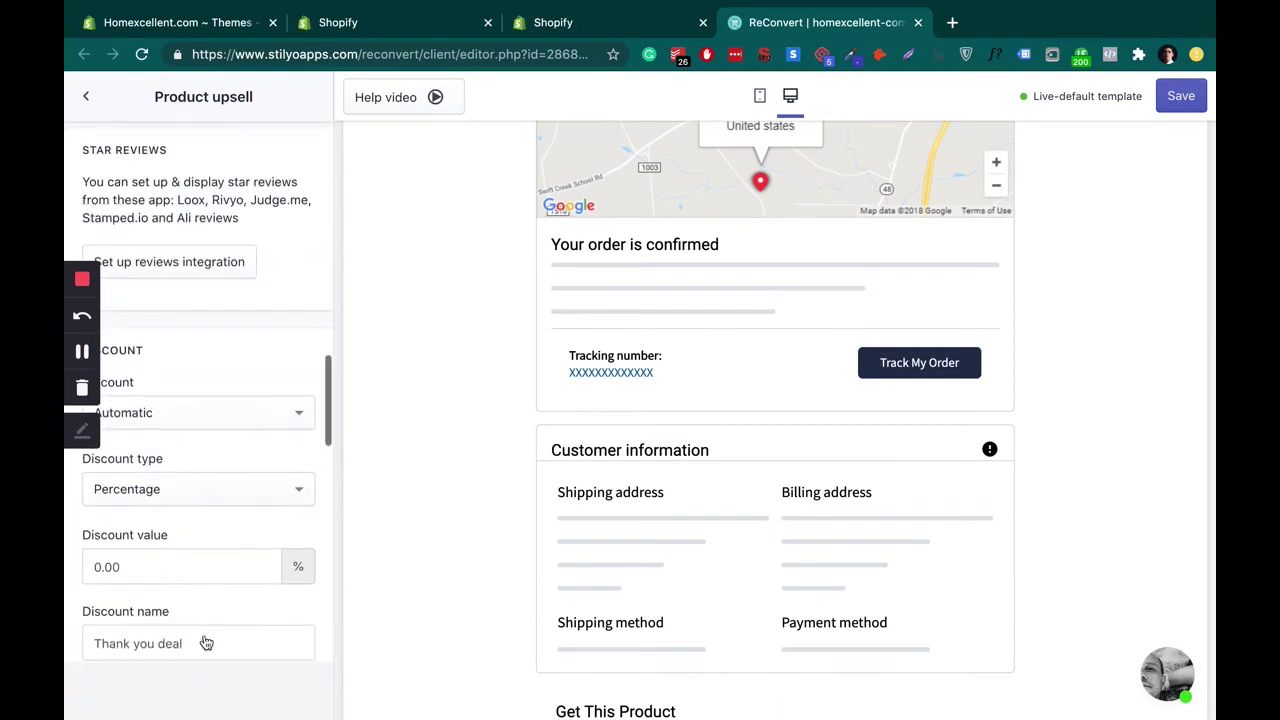
click(149, 563)
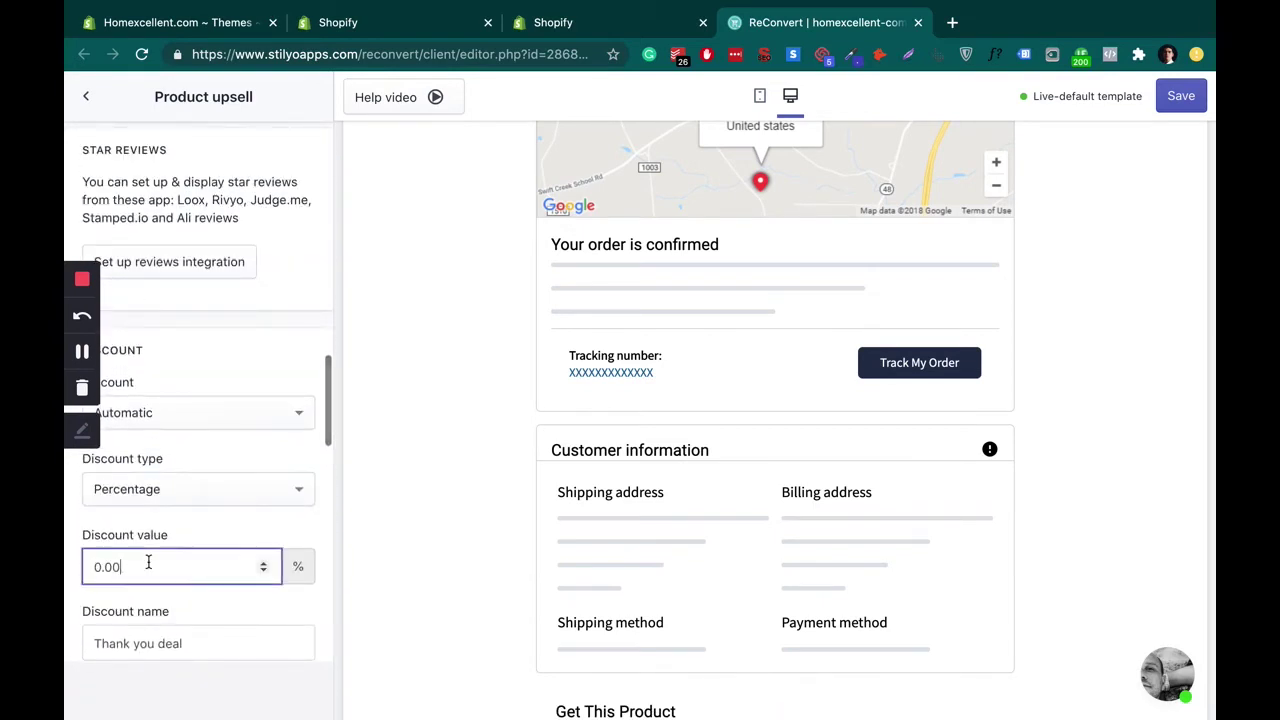
click(262, 565)
click(262, 565)
click(262, 565)
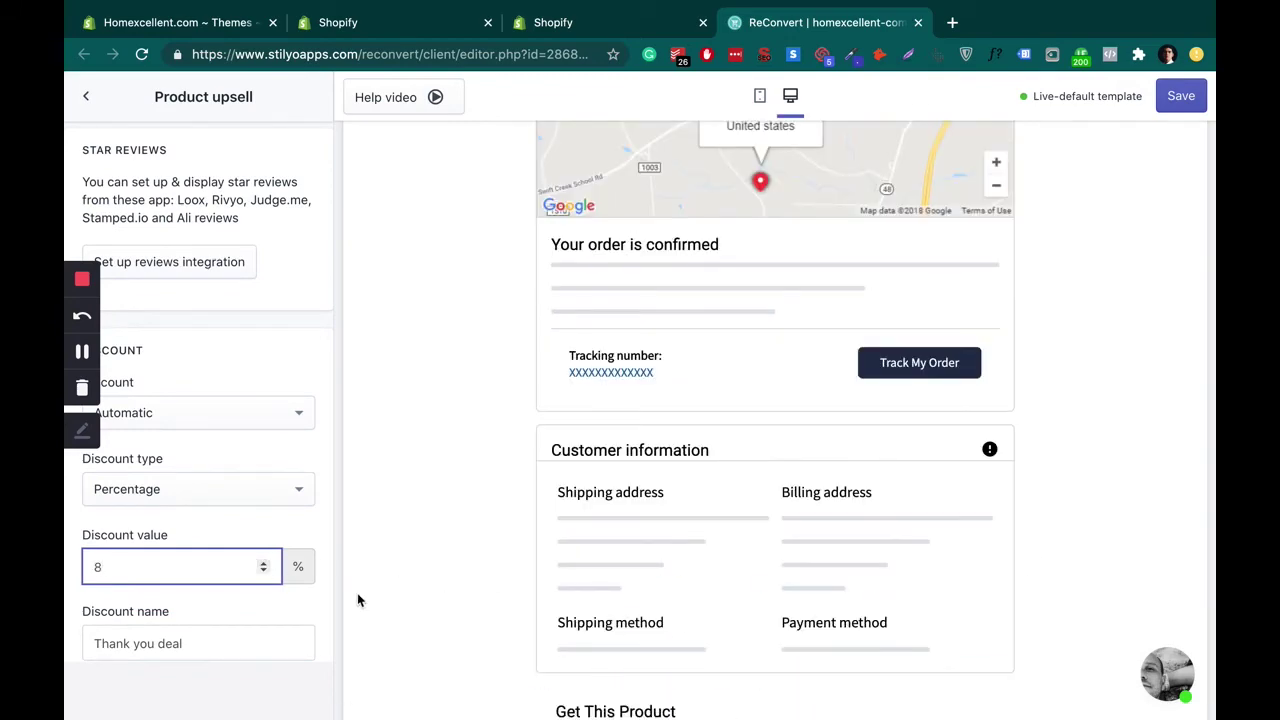
scroll(605, 607, down, 5)
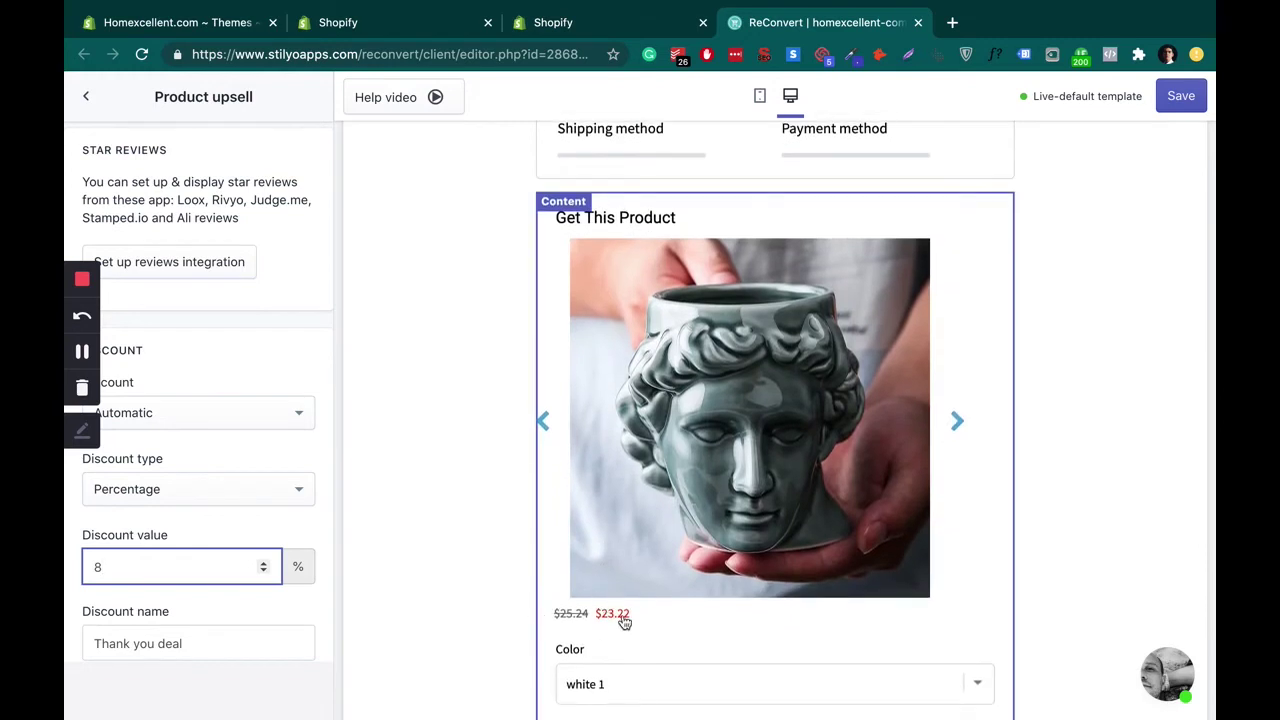
Step: Also apply free shipping to the upsell discount and set the free shipping name to "Free Shipping"
scroll(258, 645, down, 2)
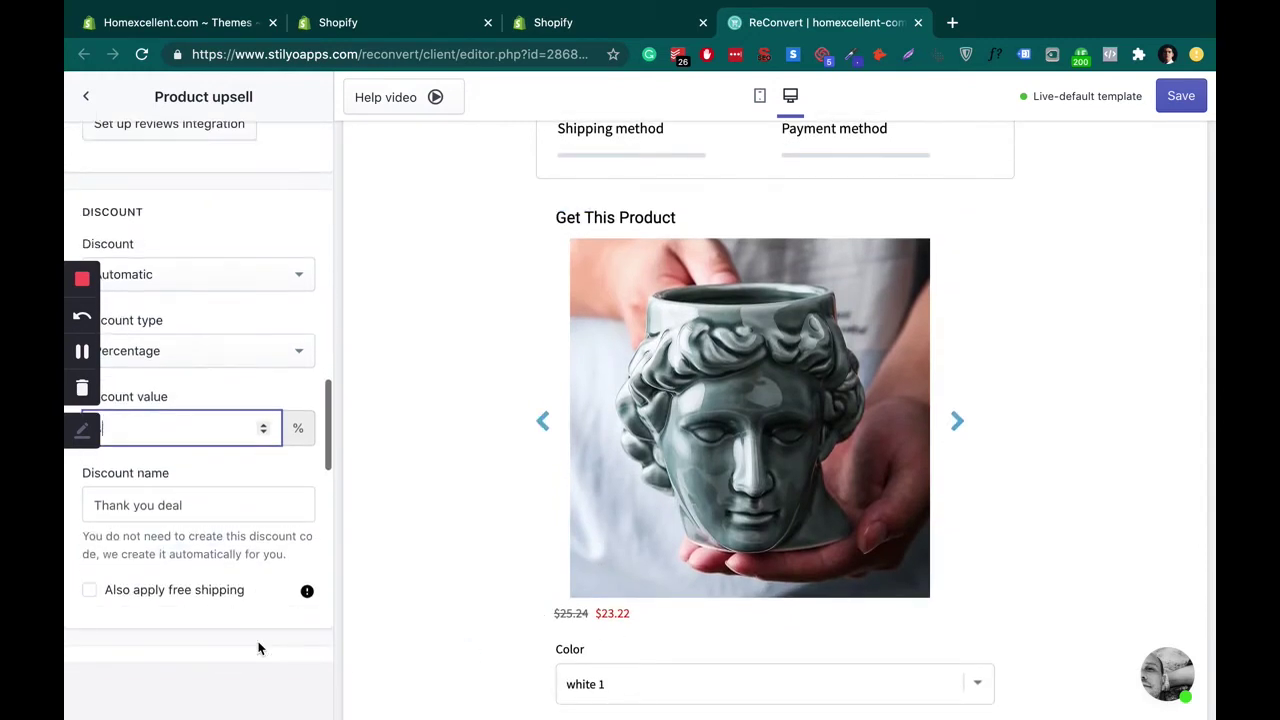
click(201, 513)
scroll(197, 596, down, 3)
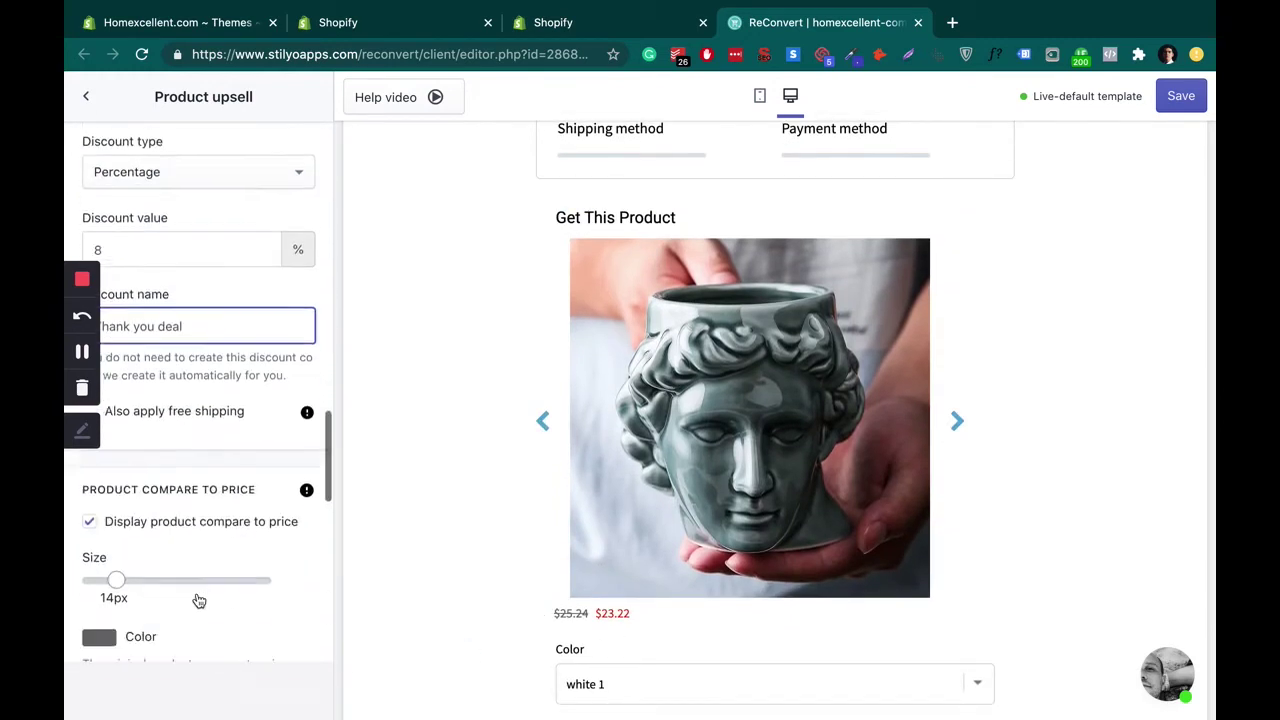
scroll(197, 596, up, 1)
click(90, 472)
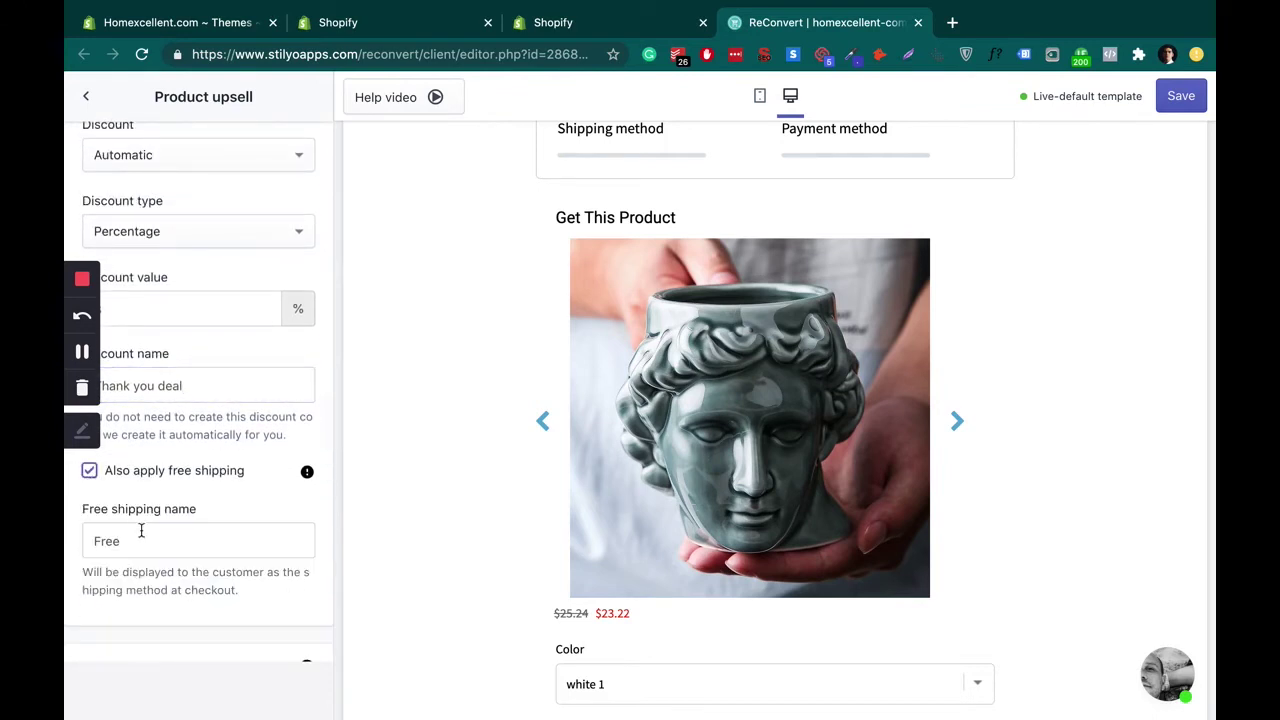
scroll(140, 529, down, 3)
scroll(143, 535, up, 2)
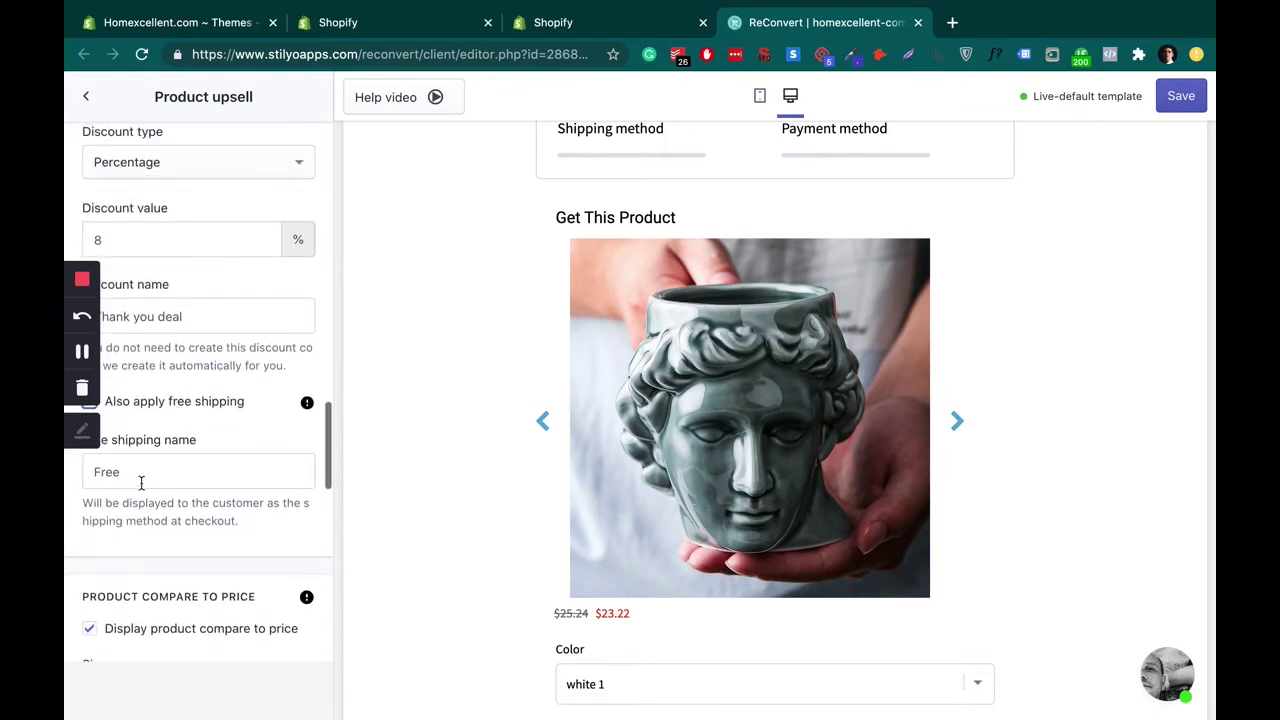
click(141, 482)
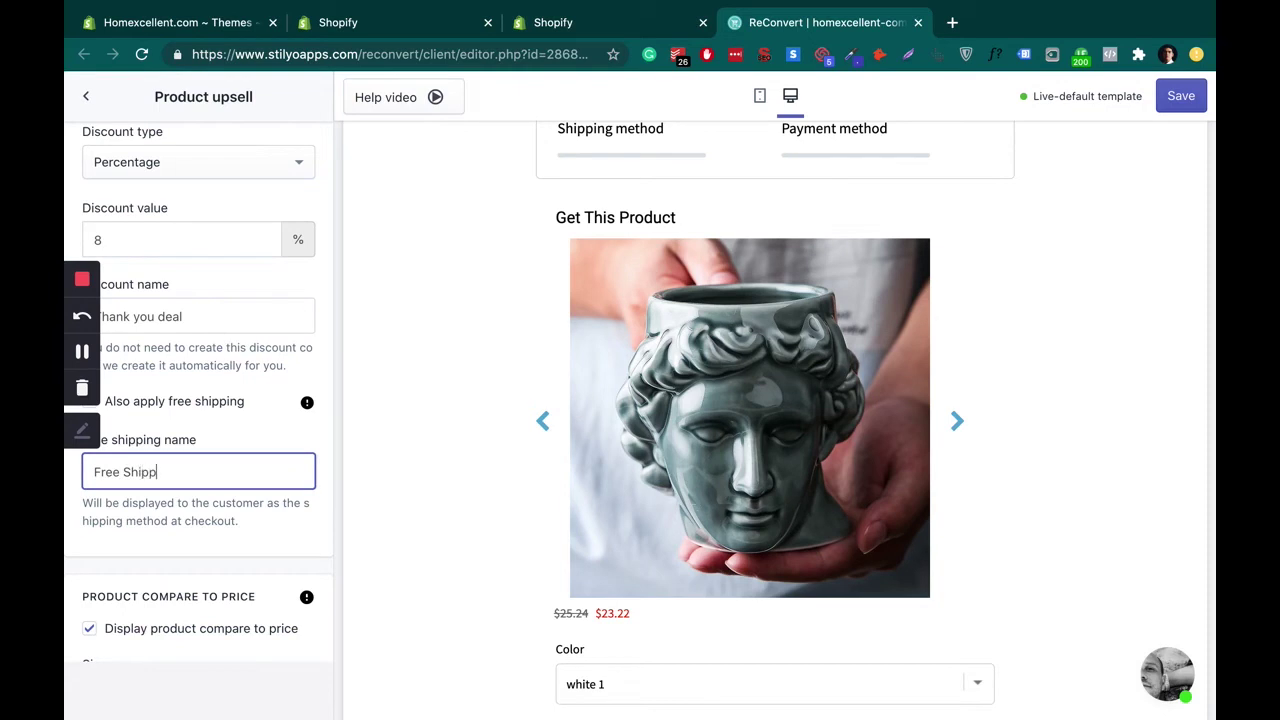
Step: Change the upsell's buy button text to "Get It Now" and check the button in the preview
scroll(161, 564, down, 5)
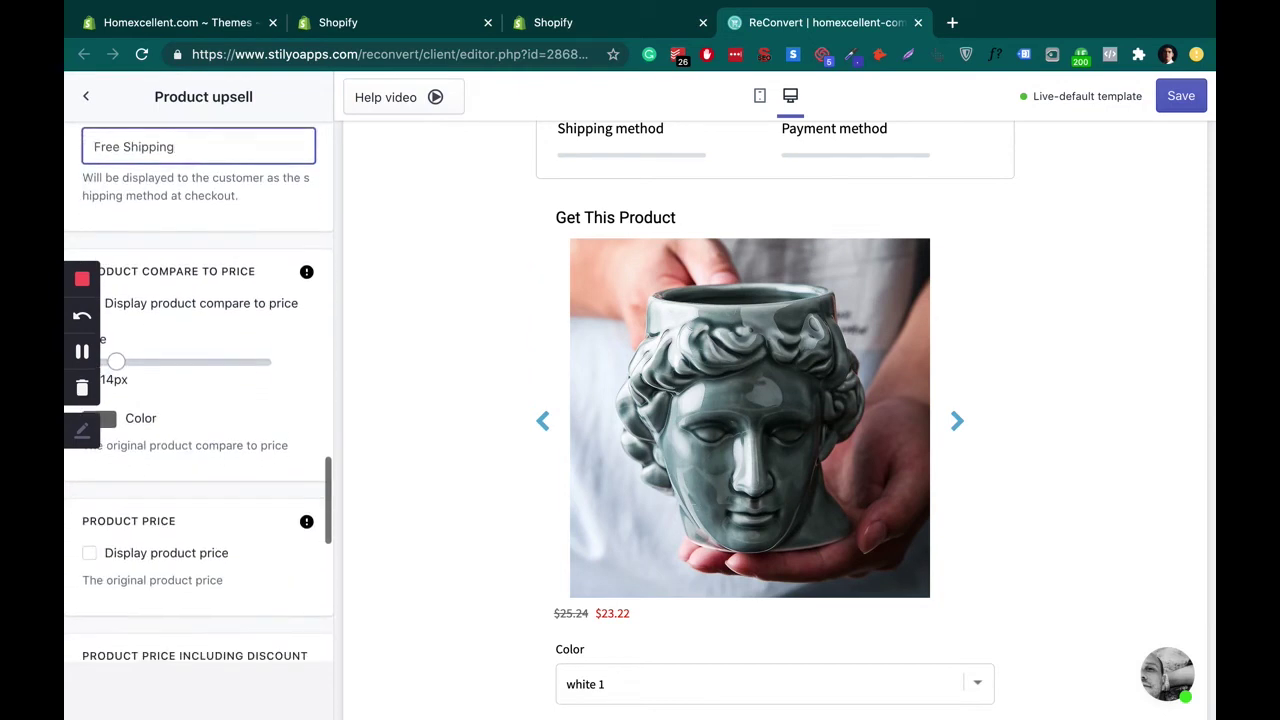
scroll(162, 563, down, 7)
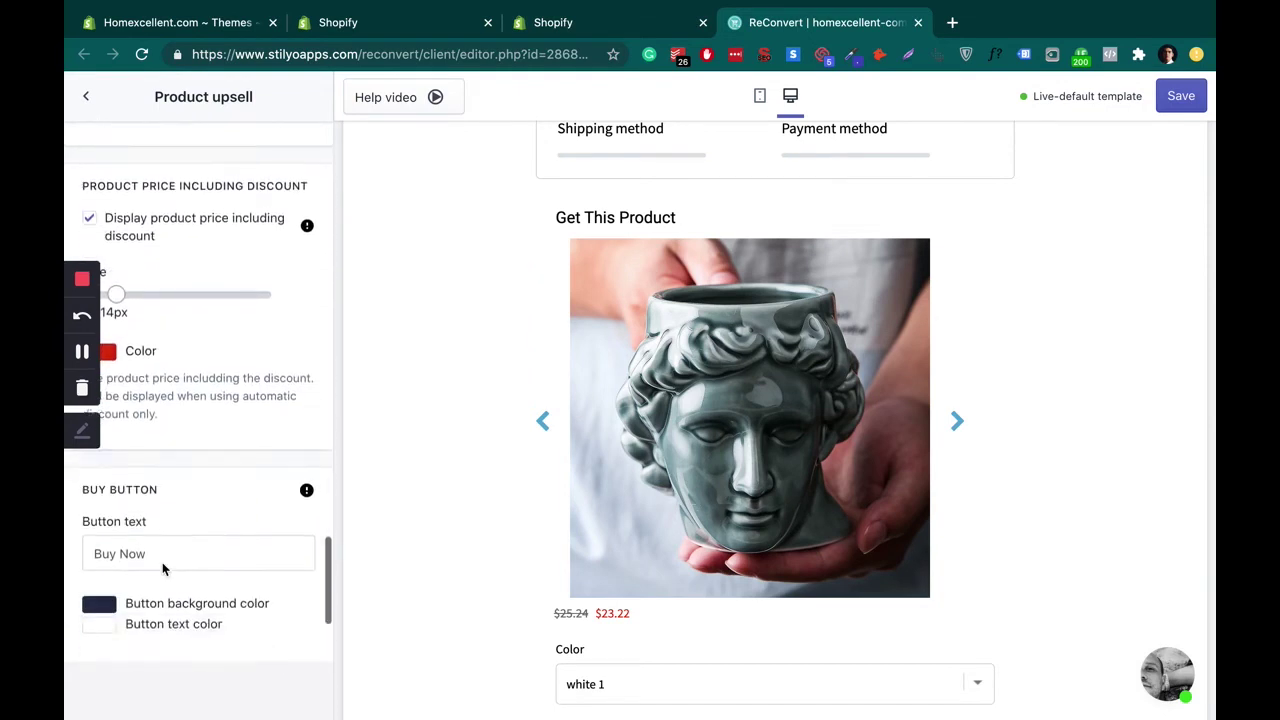
click(140, 514)
double_click(106, 514)
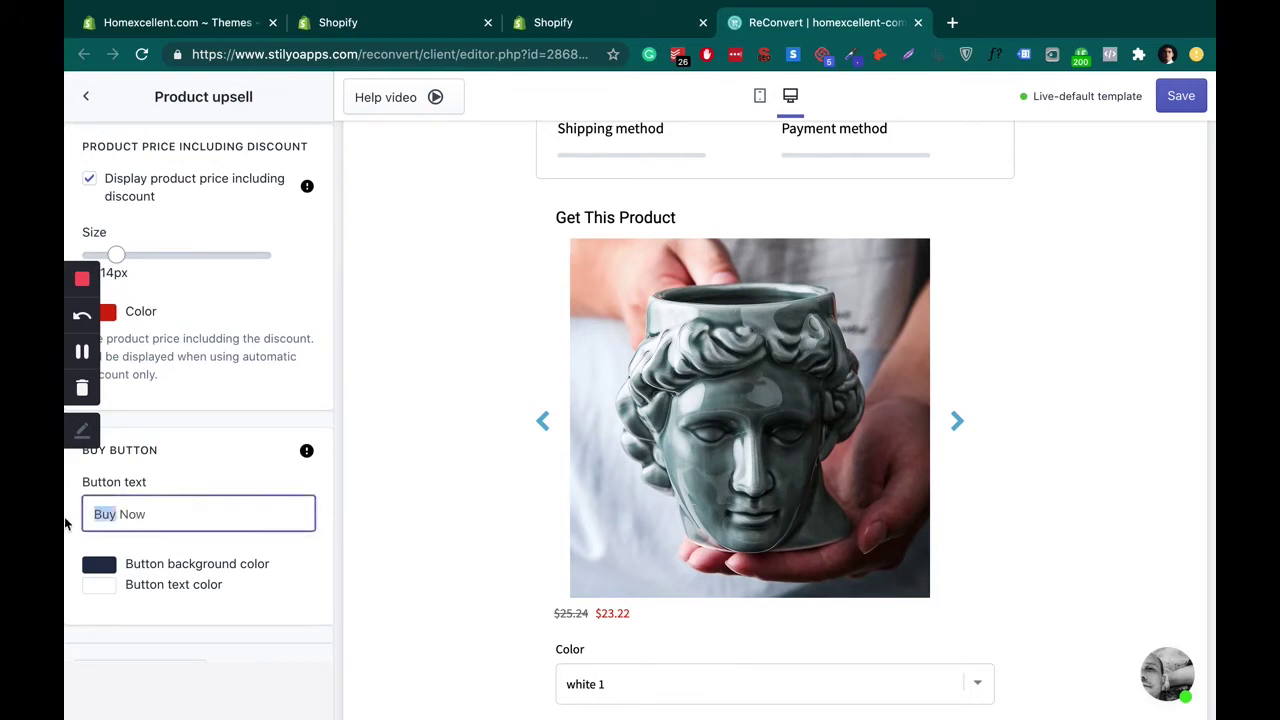
text(Get It)
scroll(700, 549, down, 5)
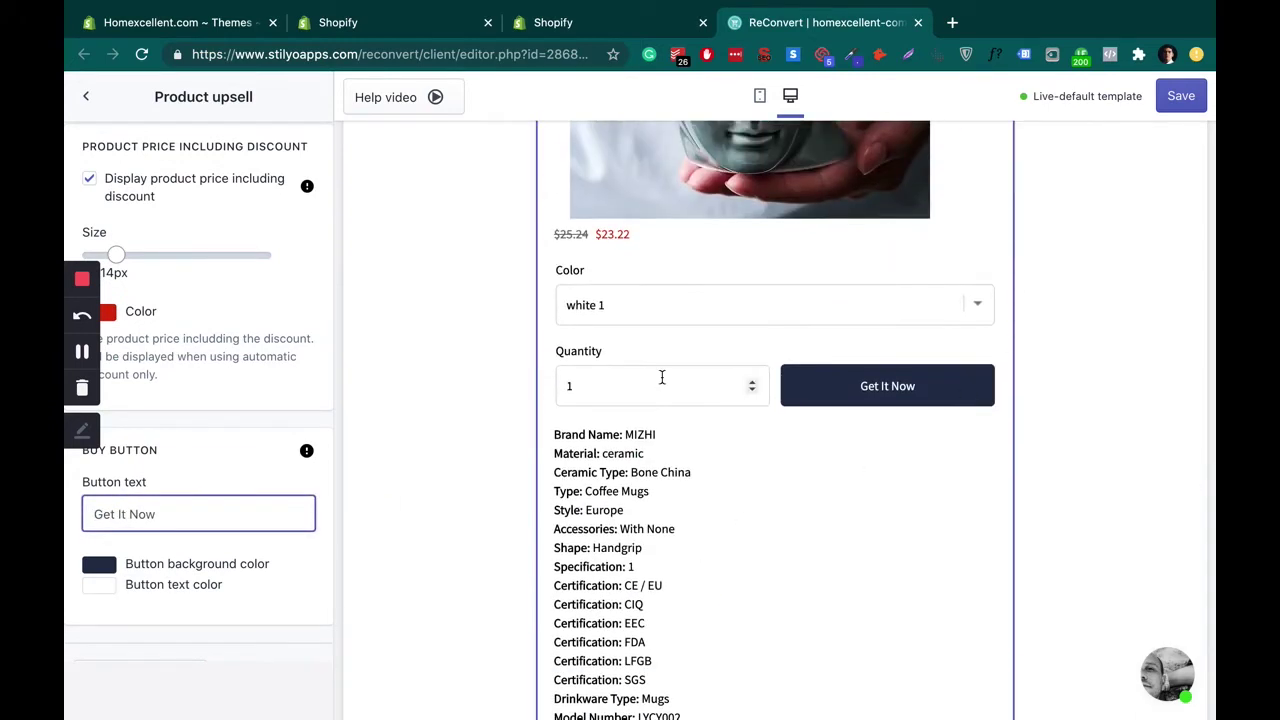
scroll(660, 374, down, 3)
scroll(662, 375, up, 3)
scroll(214, 563, up, 5)
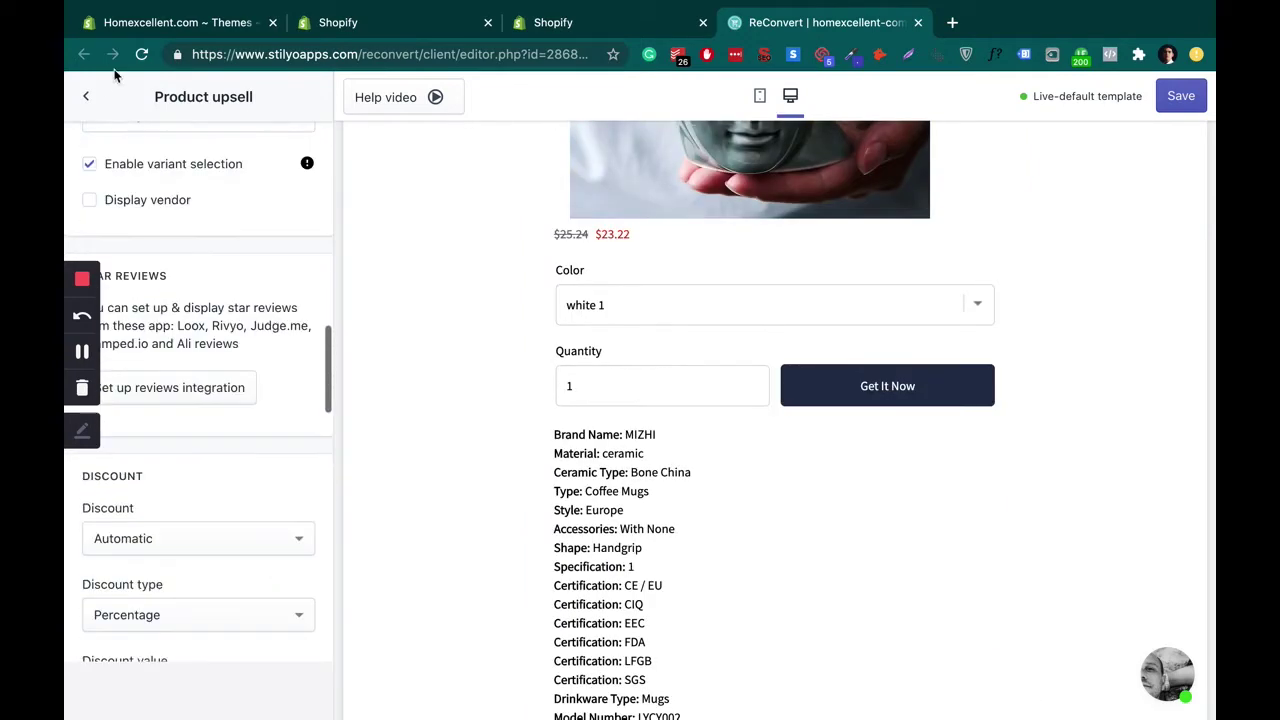
Step: Leave the product upsell settings and add a Video section to the left area of the thank-you page
scroll(190, 410, down, 6)
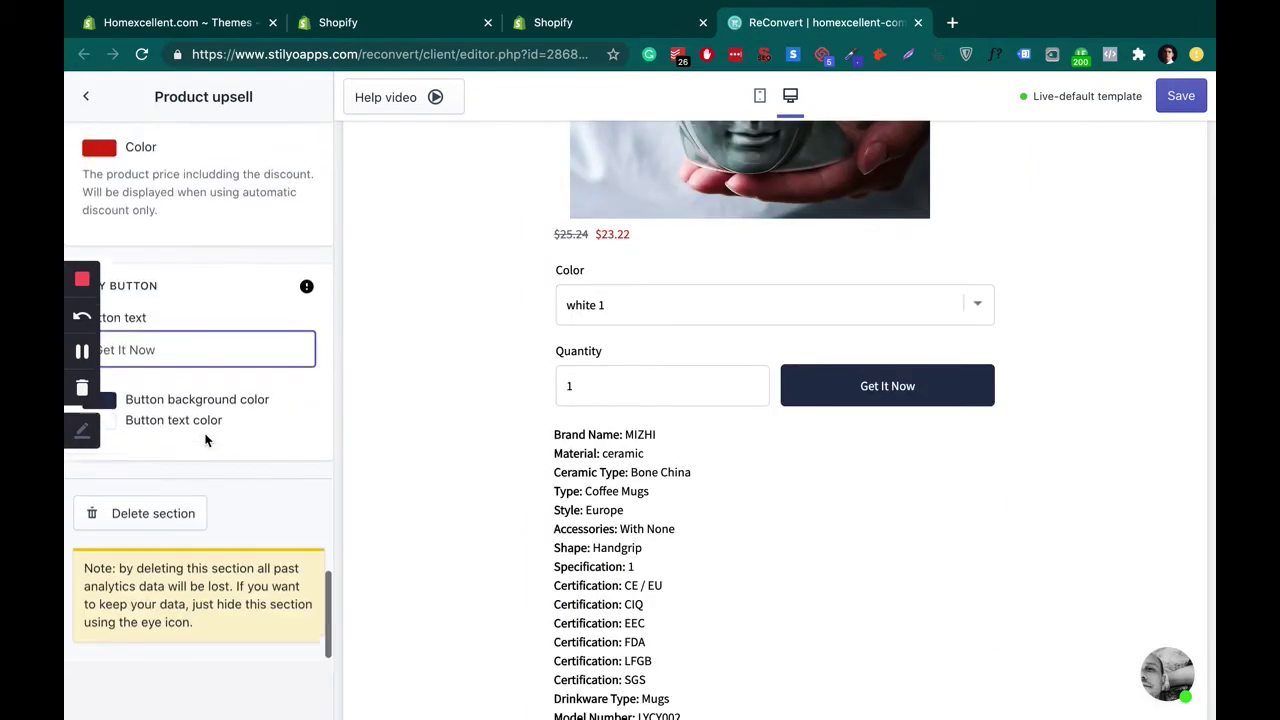
scroll(206, 437, up, 10)
click(86, 97)
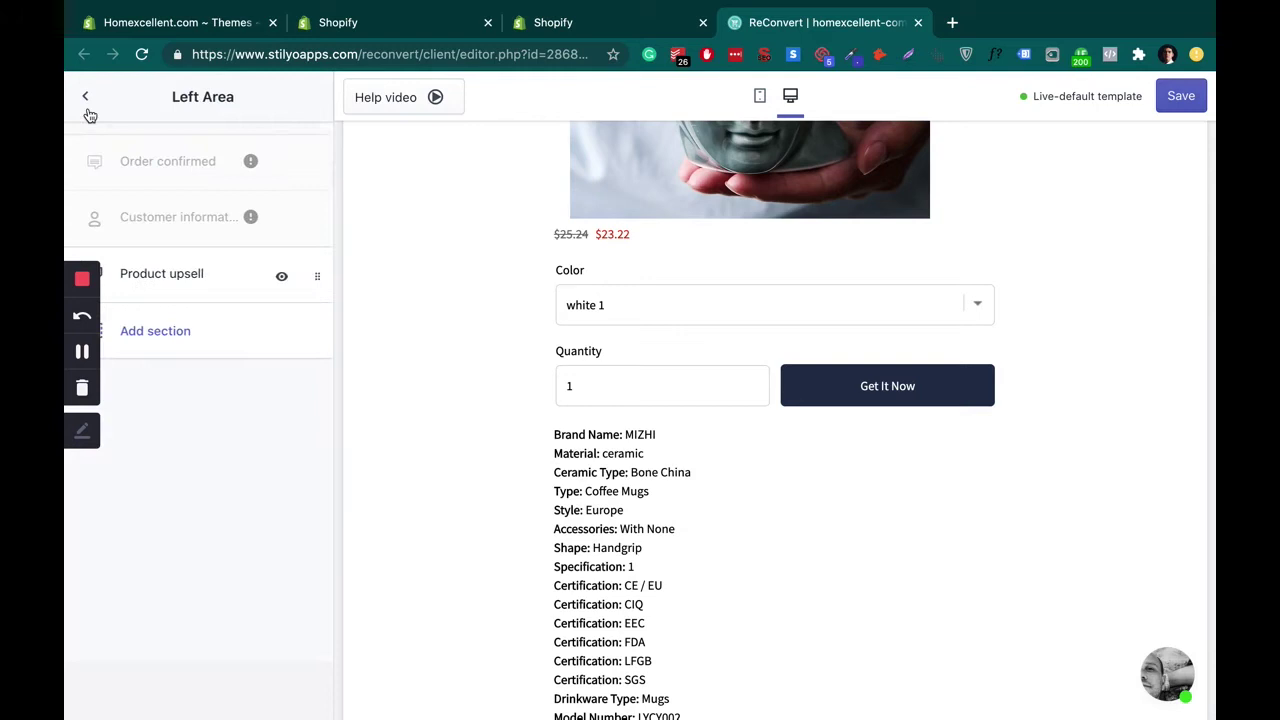
click(176, 330)
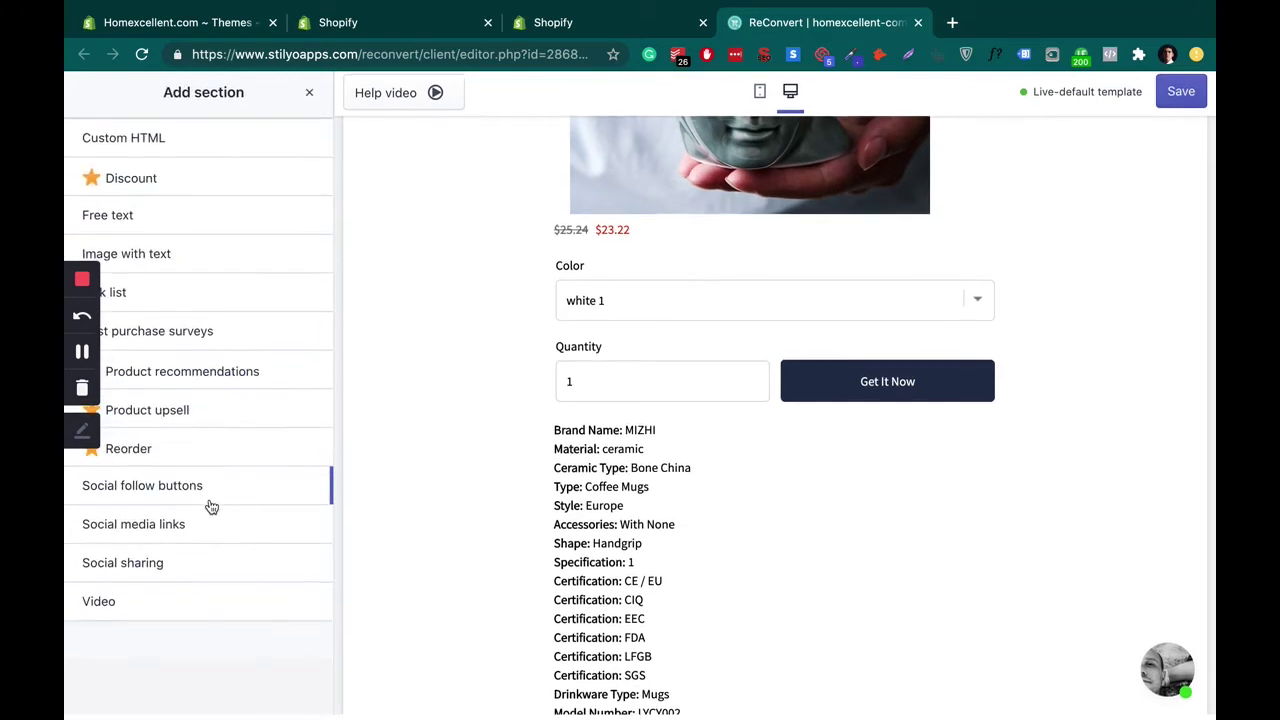
scroll(209, 506, up, 3)
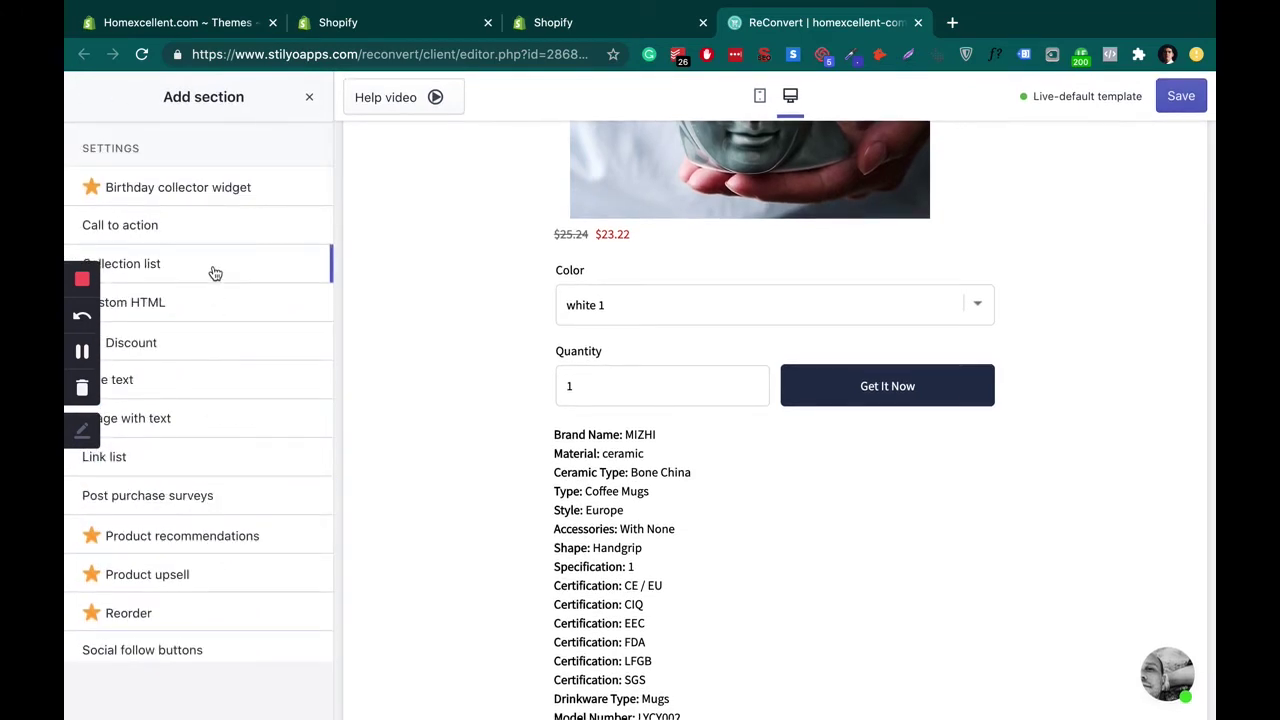
scroll(178, 542, down, 1)
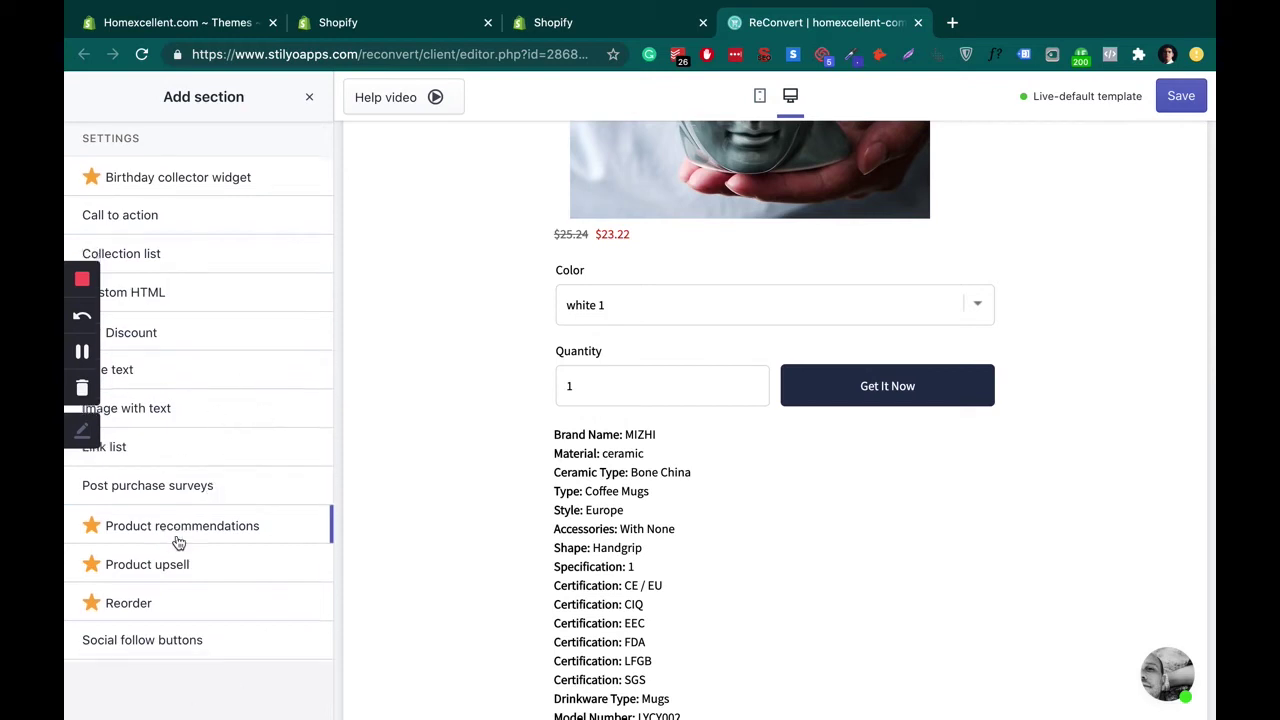
scroll(176, 540, down, 3)
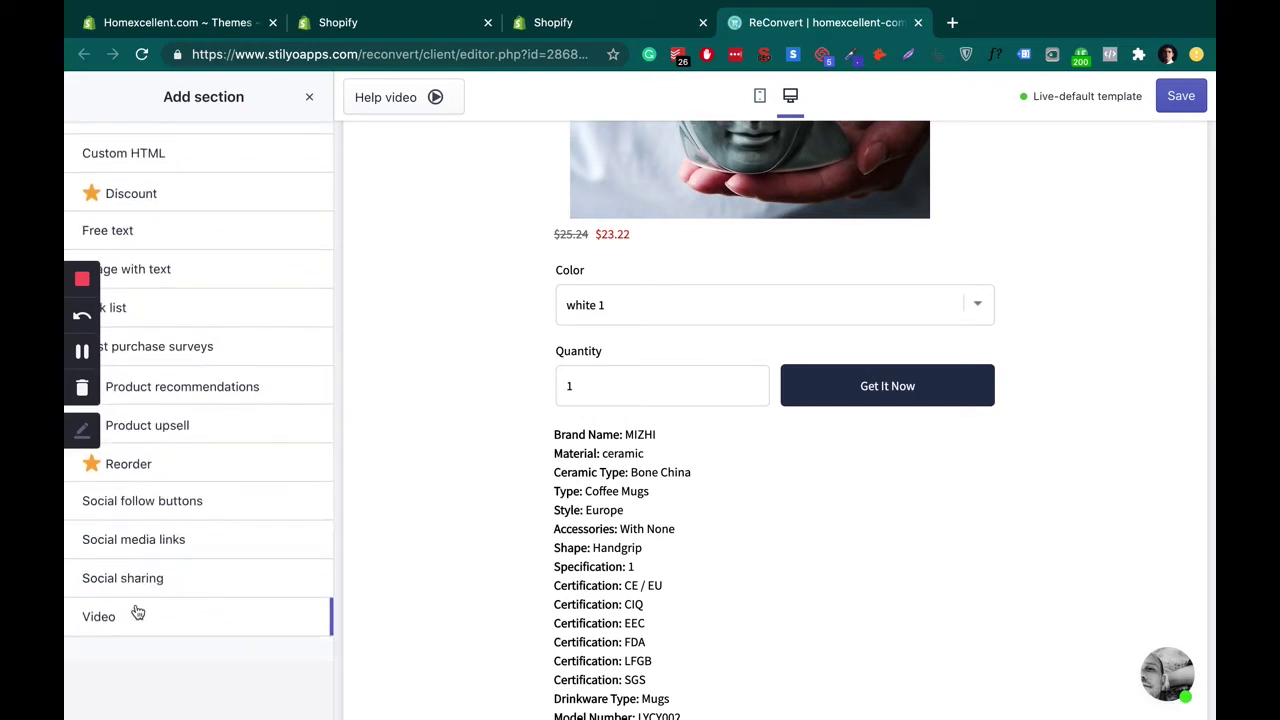
click(298, 616)
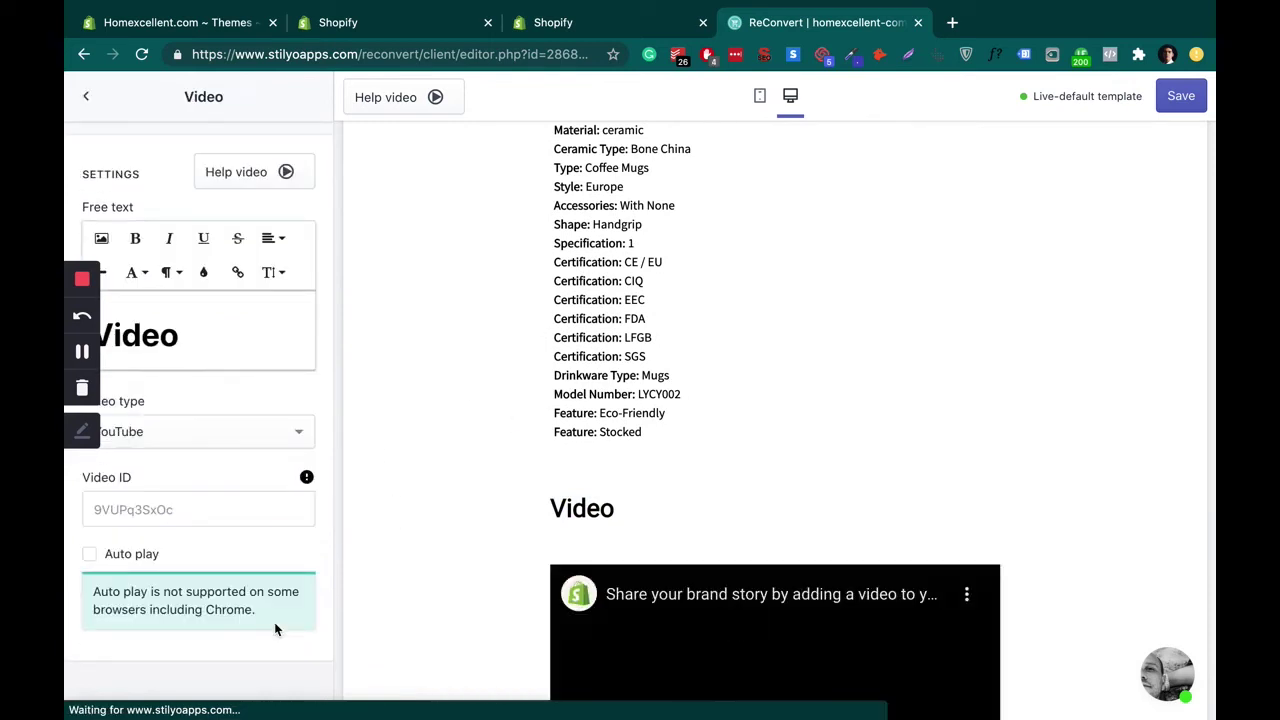
Step: Replace the video section's heading text with "About Us" and make it bold
double_click(185, 349)
text(About )
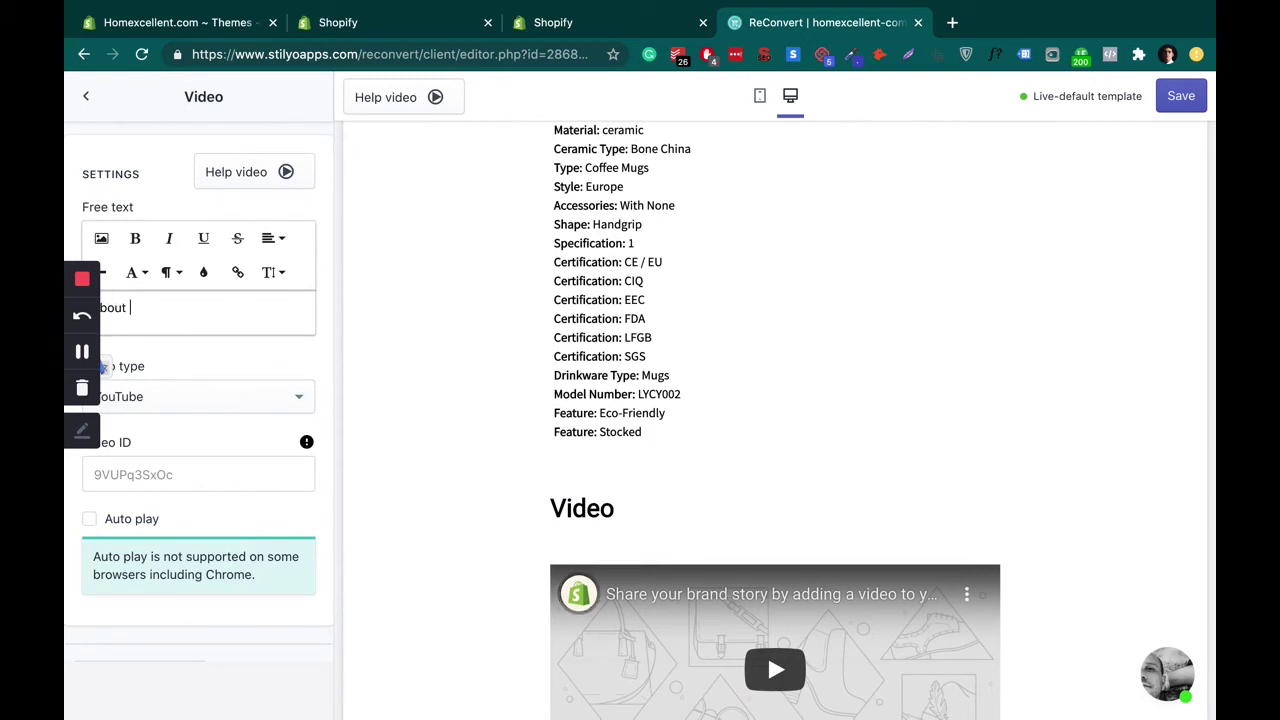
text(Uss)
key(BackSpace)
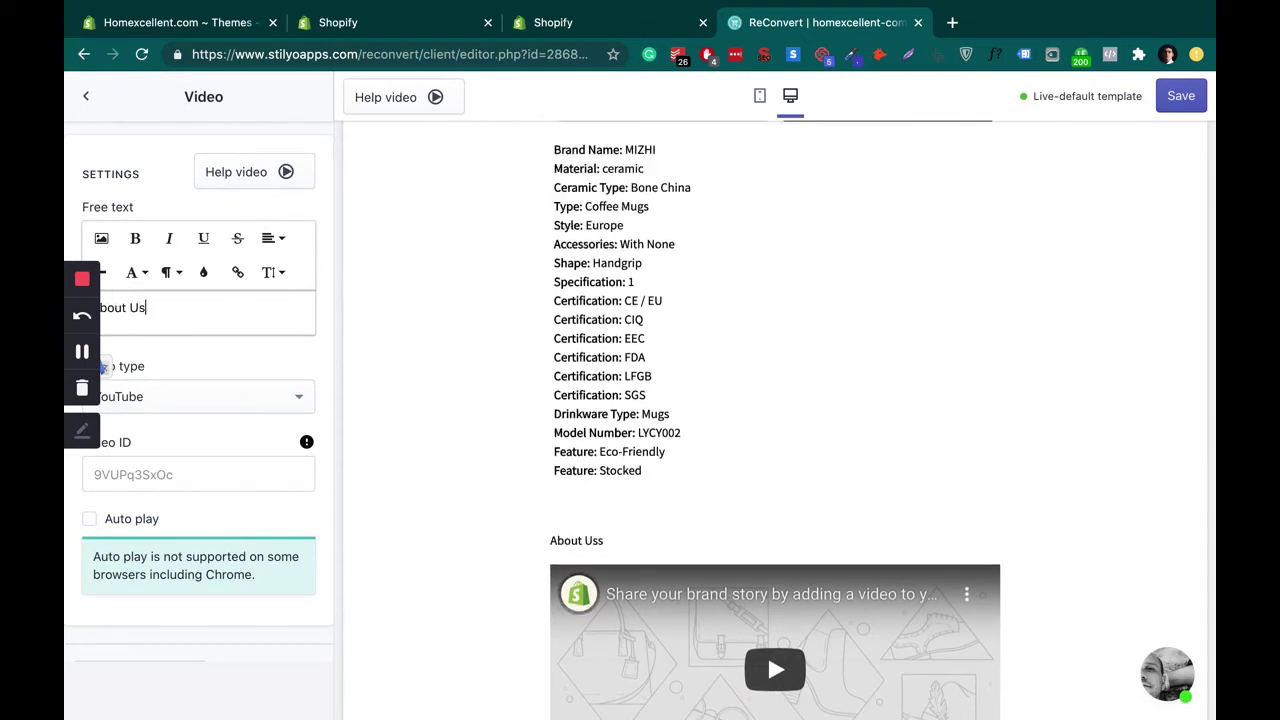
triple_click(156, 310)
key(ctrl+b)
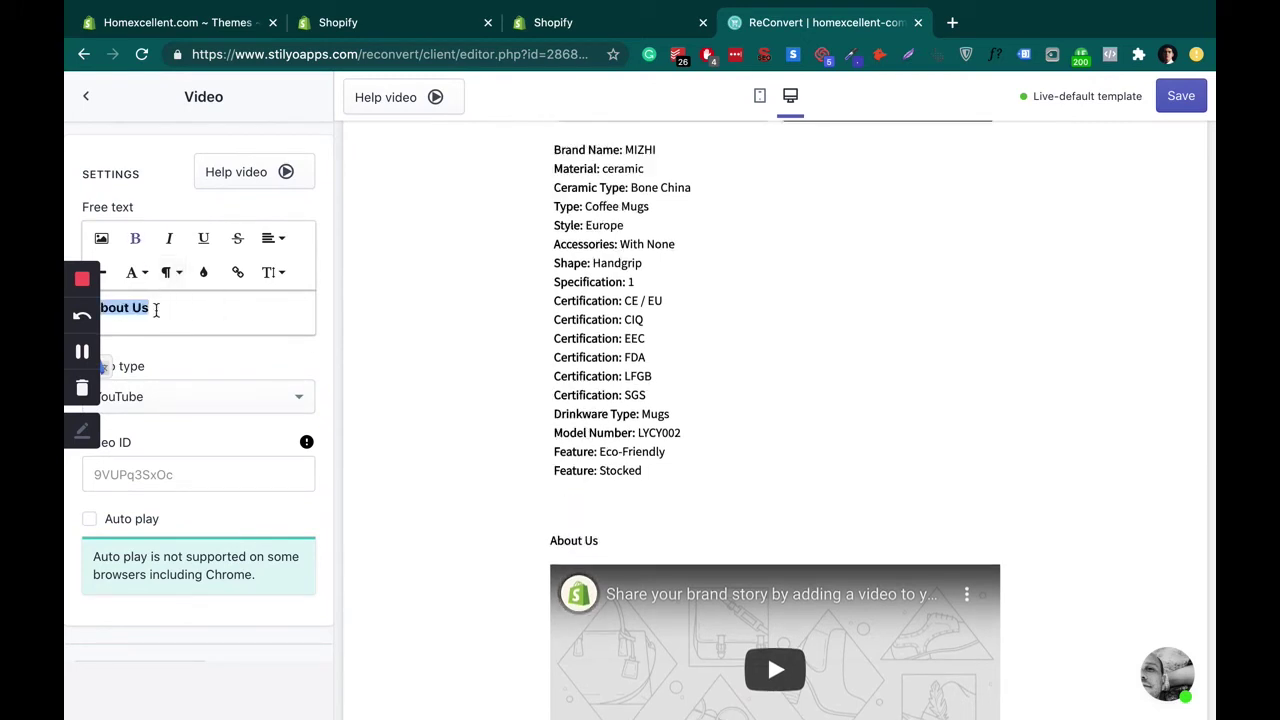
Step: Set the YouTube video ID to the suggested vIH18nyiciU and enable auto play
click(177, 476)
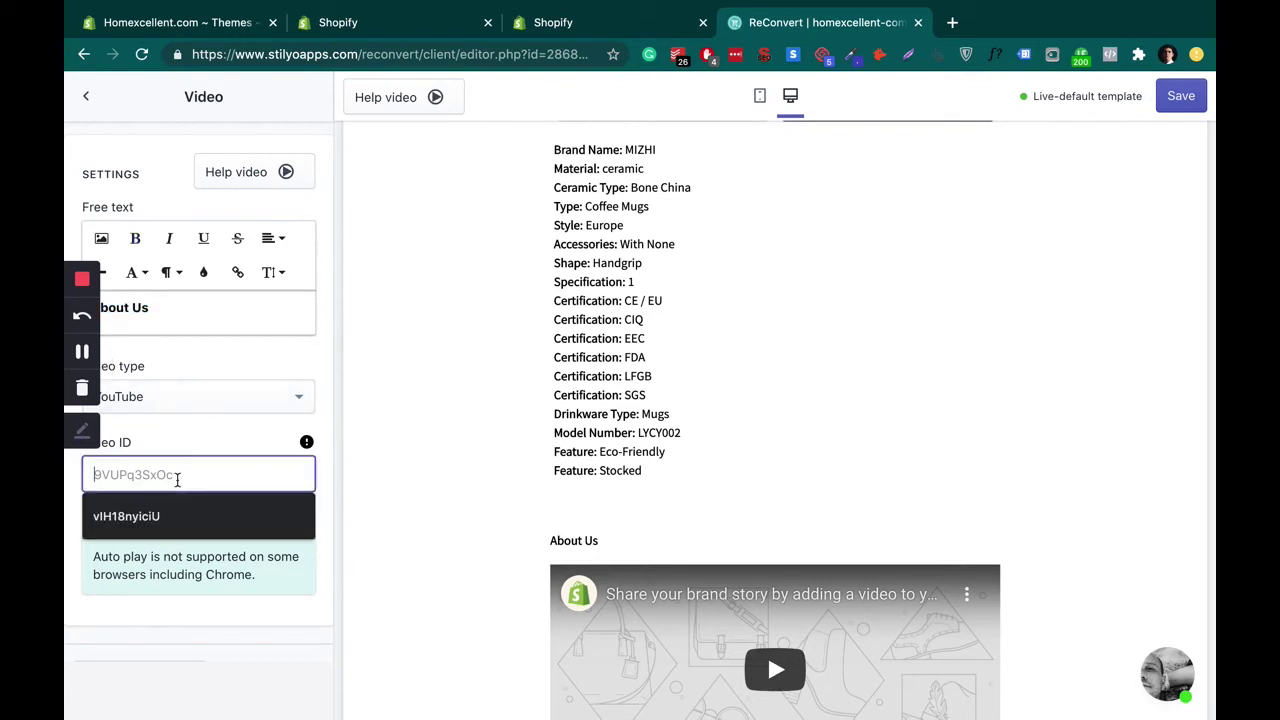
click(177, 515)
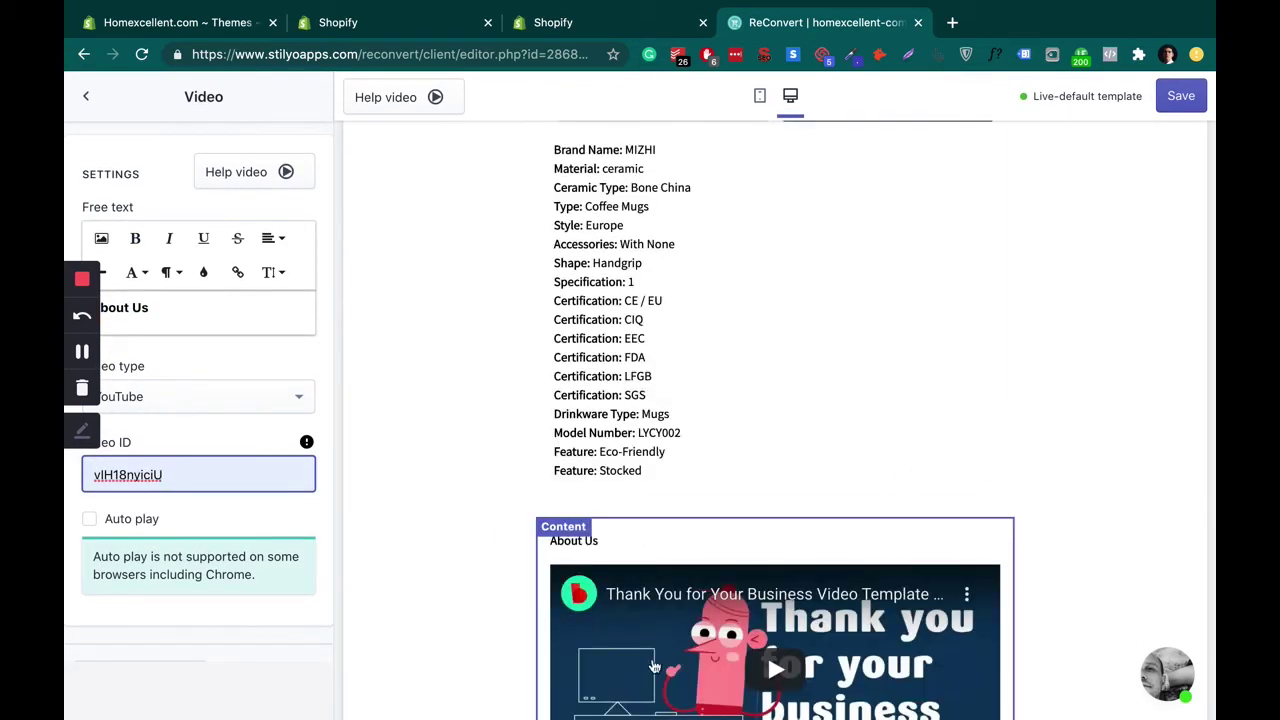
click(89, 519)
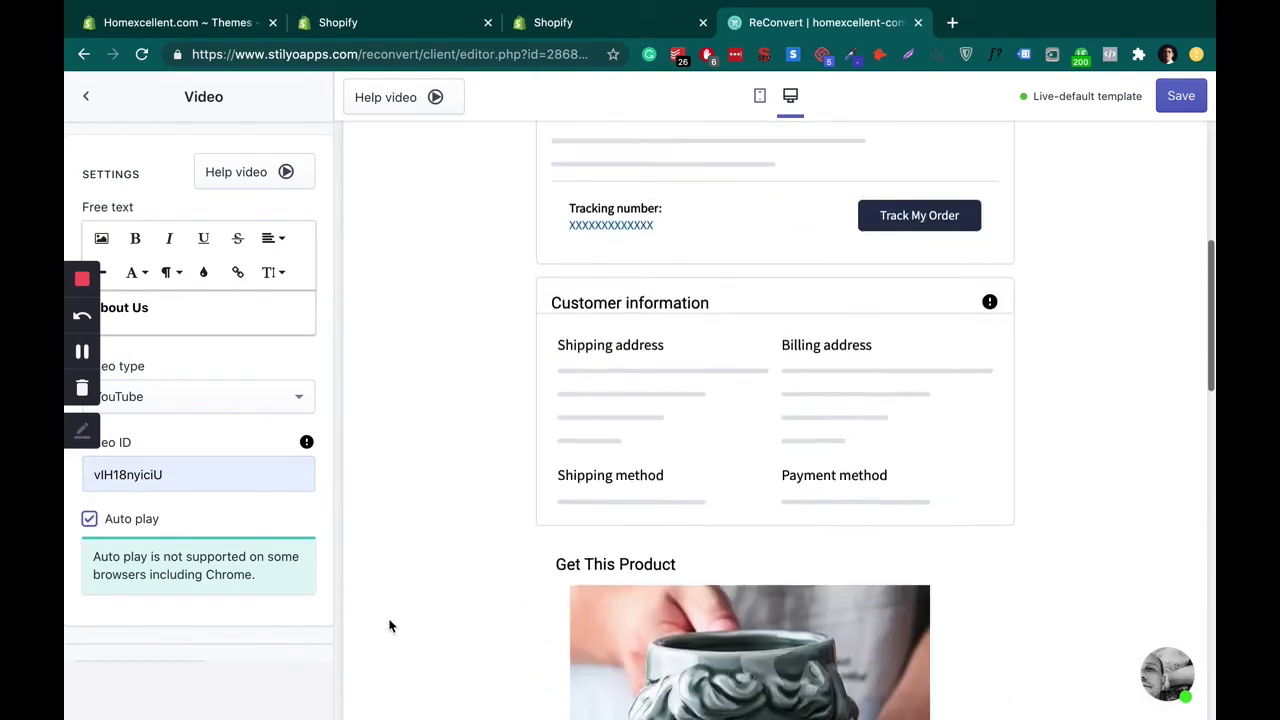
Step: Add a Social media links section below the video in the left area
click(86, 96)
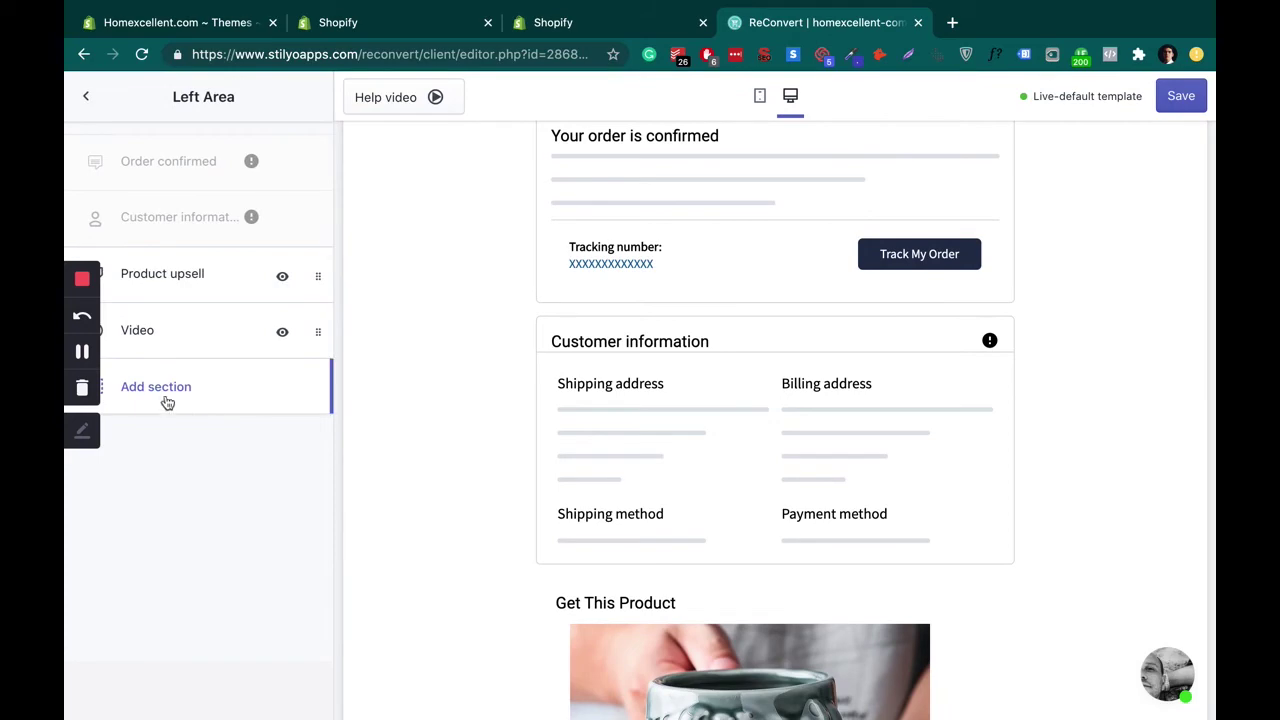
click(164, 394)
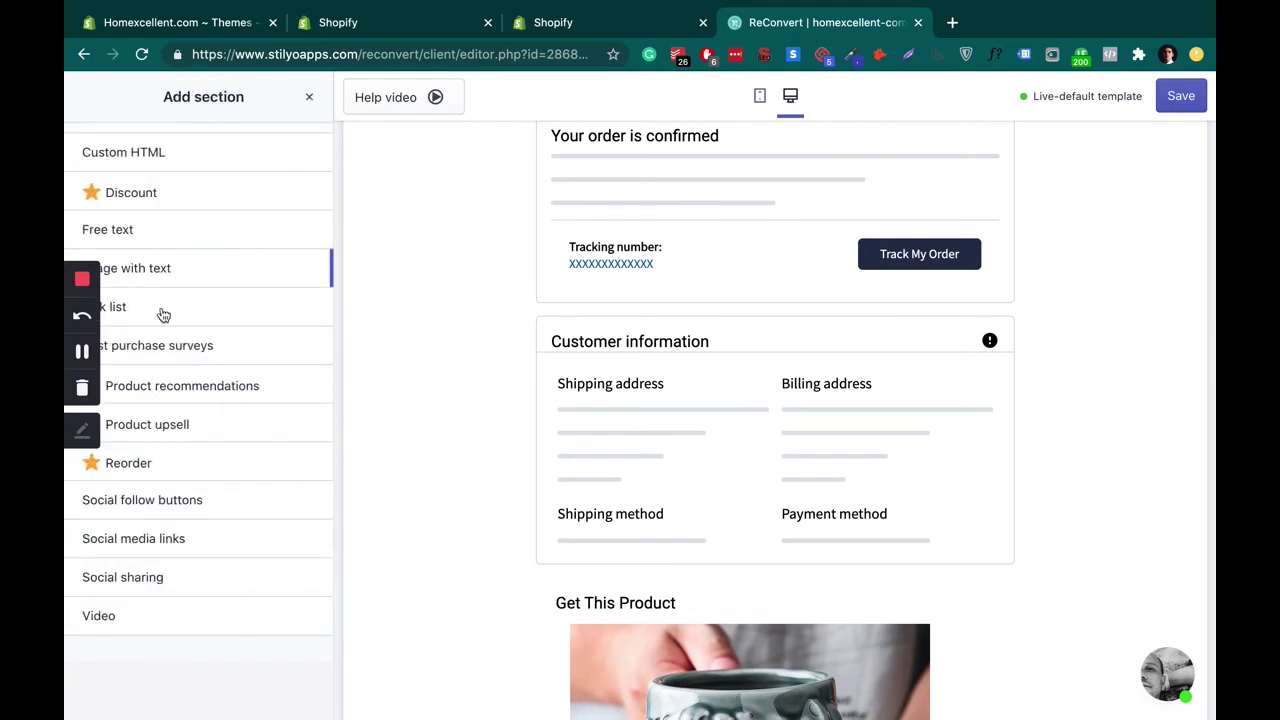
scroll(240, 546, down, 1)
mouse_move(200, 532)
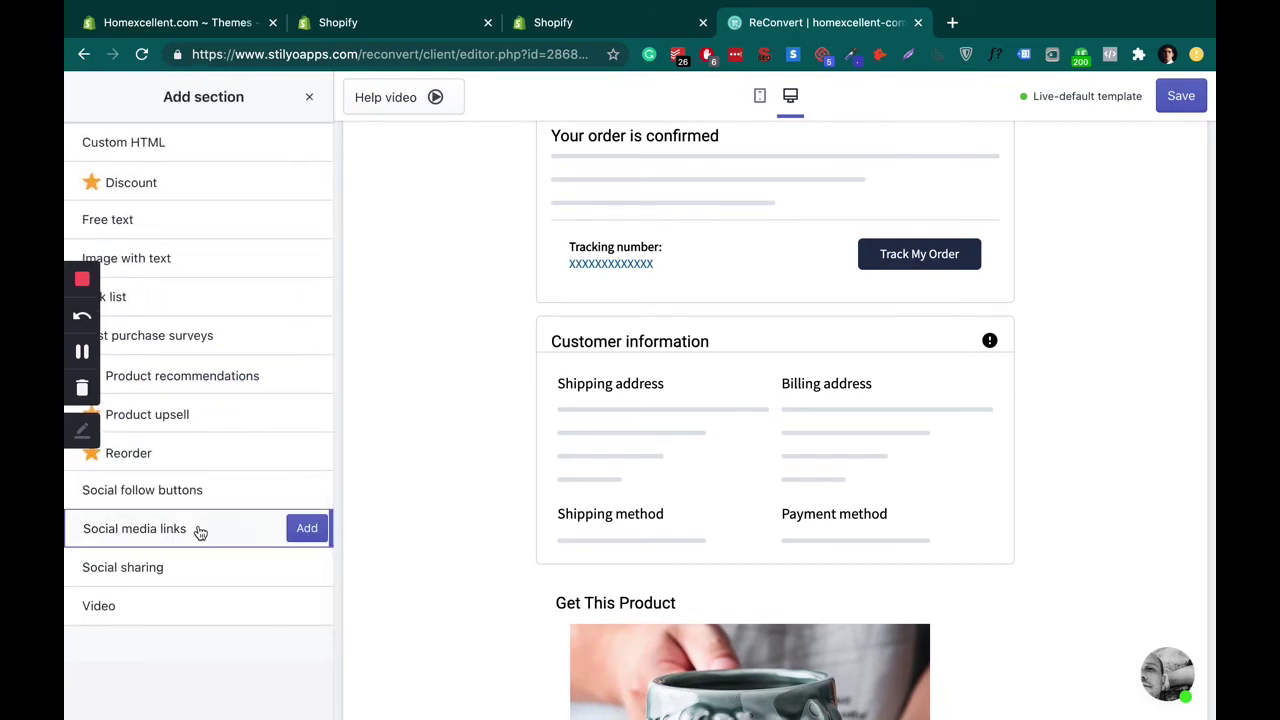
click(312, 534)
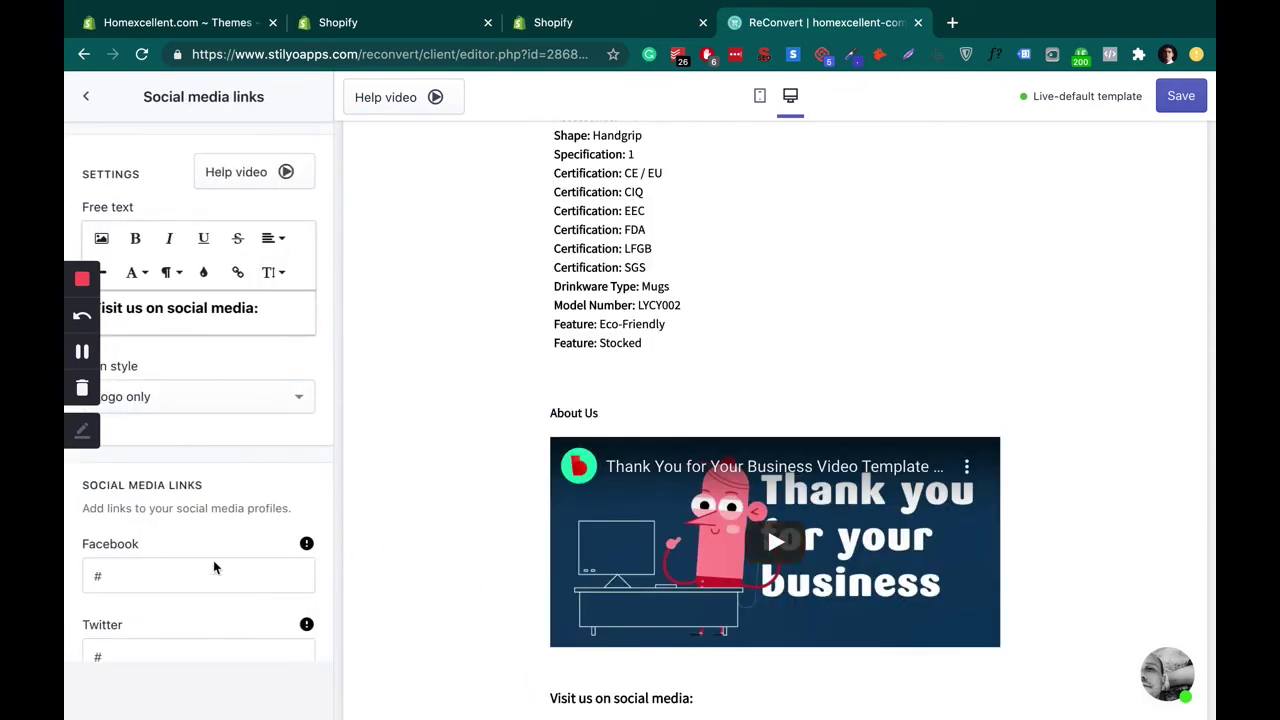
Step: Review the social media profile link fields, return to the left area's section list and save the template
click(171, 567)
scroll(171, 567, down, 10)
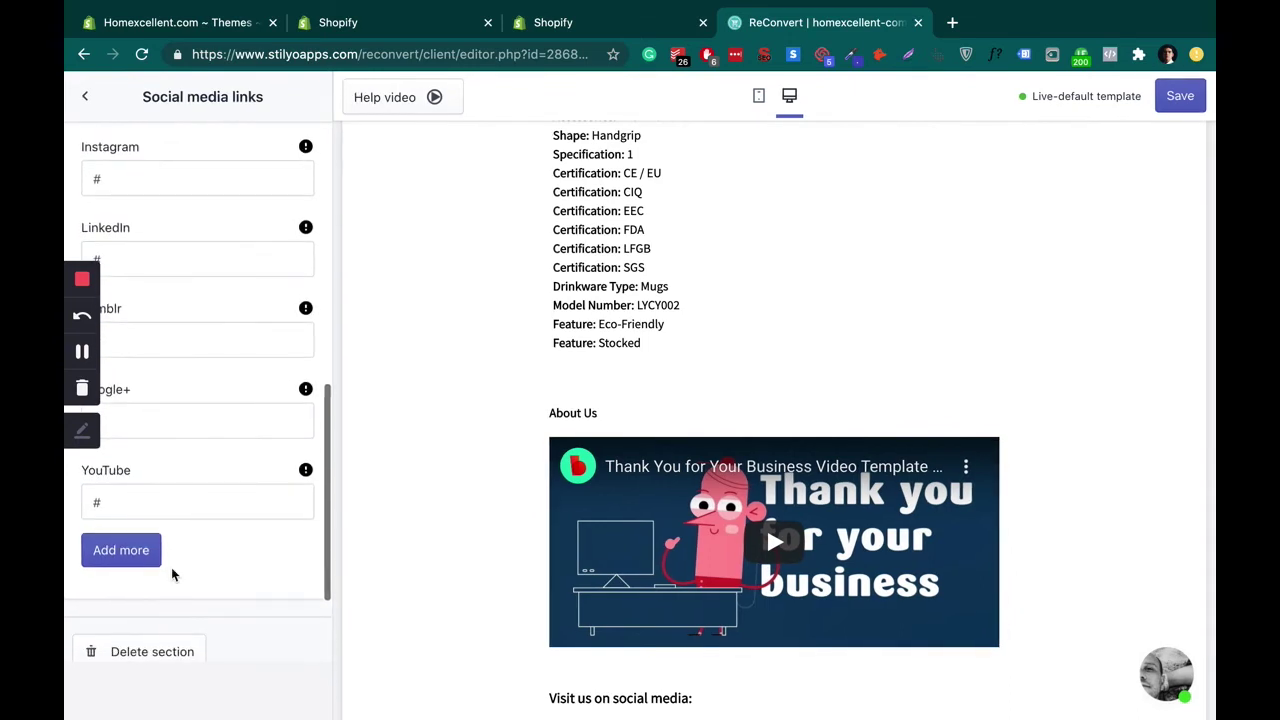
scroll(171, 567, up, 10)
click(86, 97)
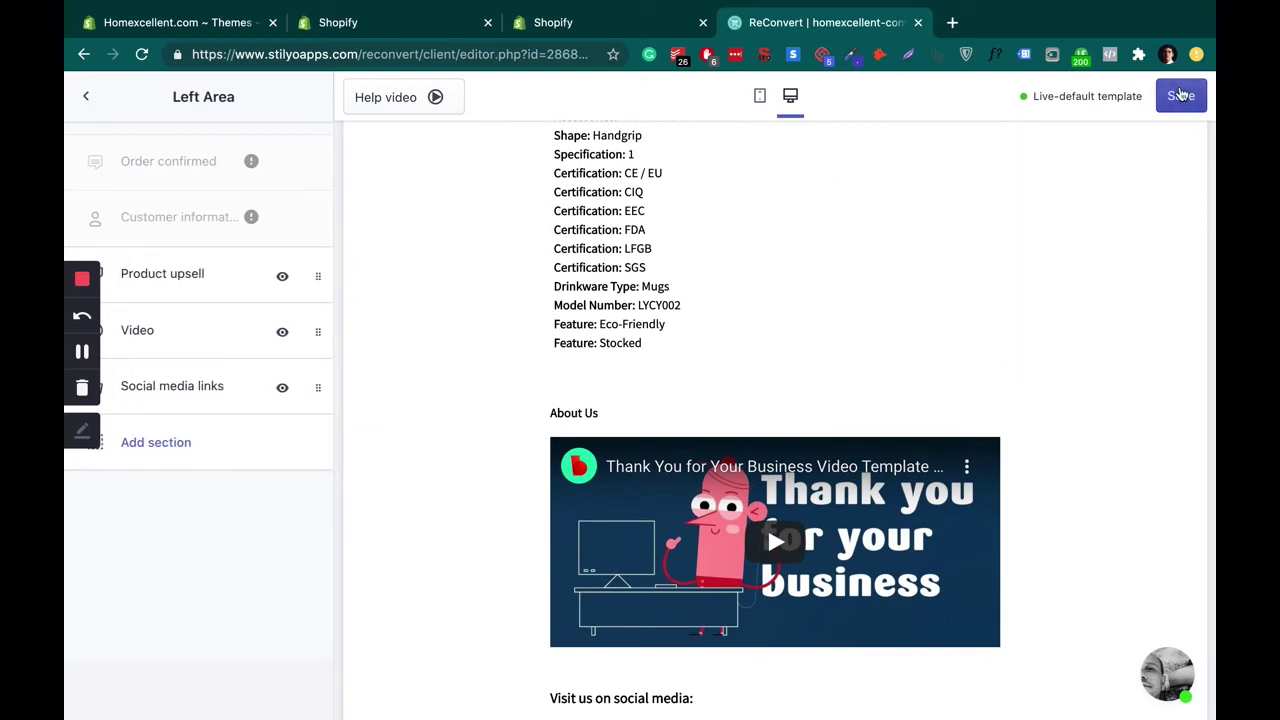
click(1180, 94)
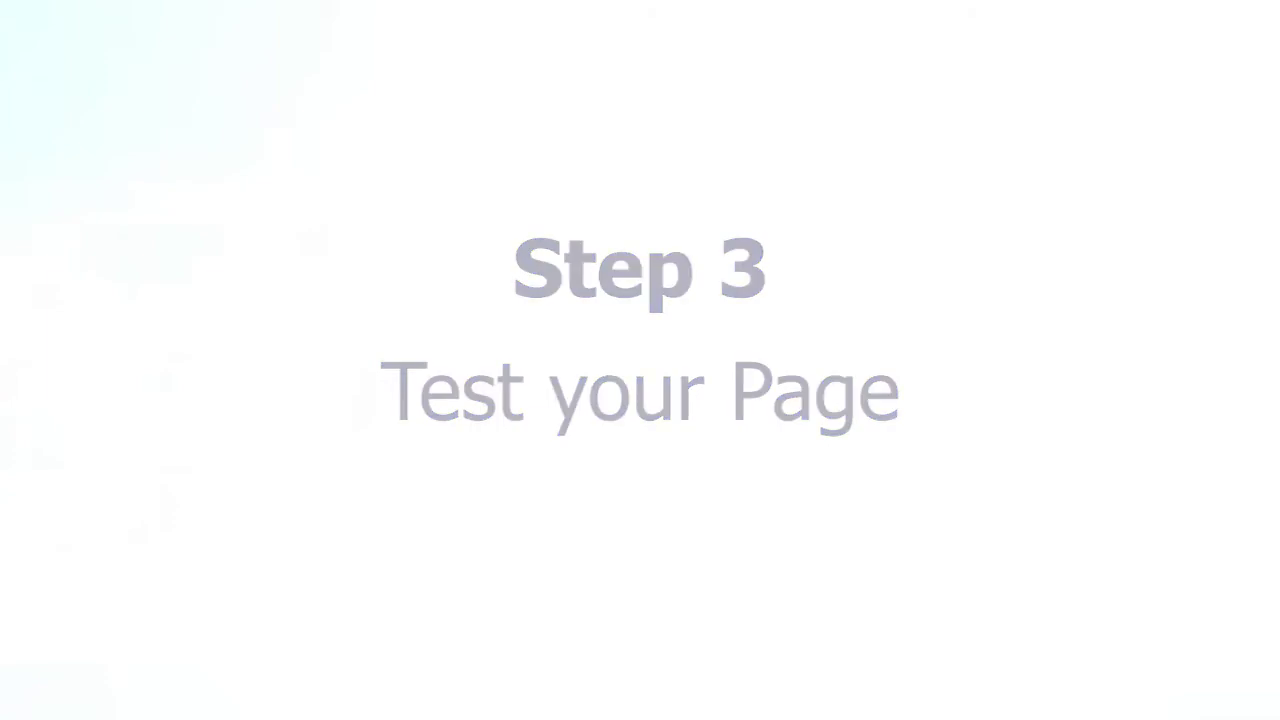
Step: Open The New Silence Is The Golden Figure product page from the Homexcellent storefront and view its purchase options
scroll(668, 560, down, 13)
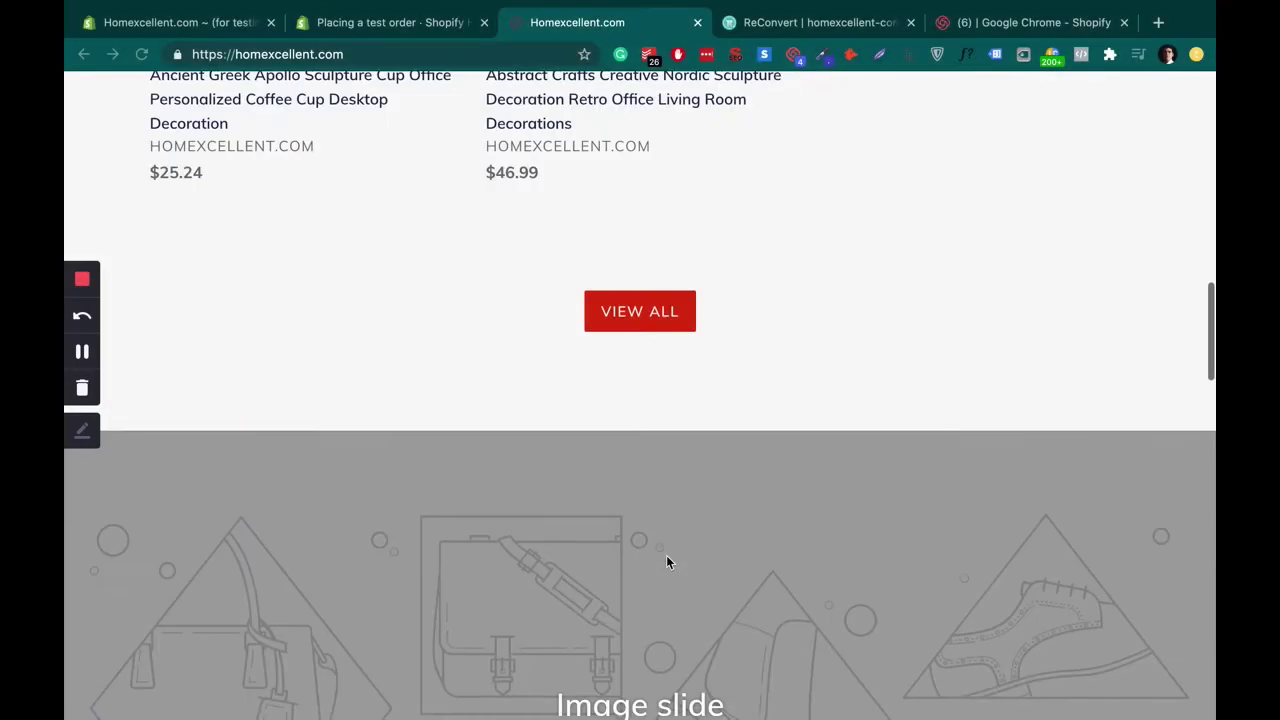
scroll(668, 560, up, 3)
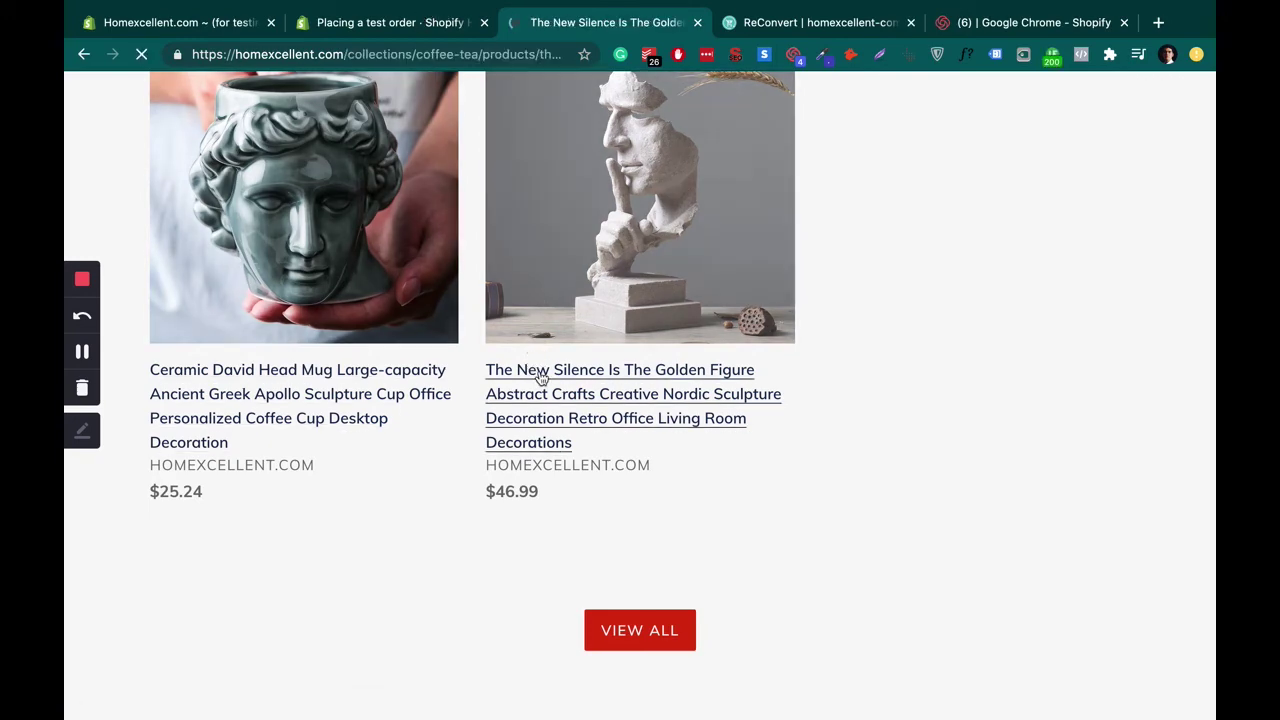
scroll(540, 378, down, 2)
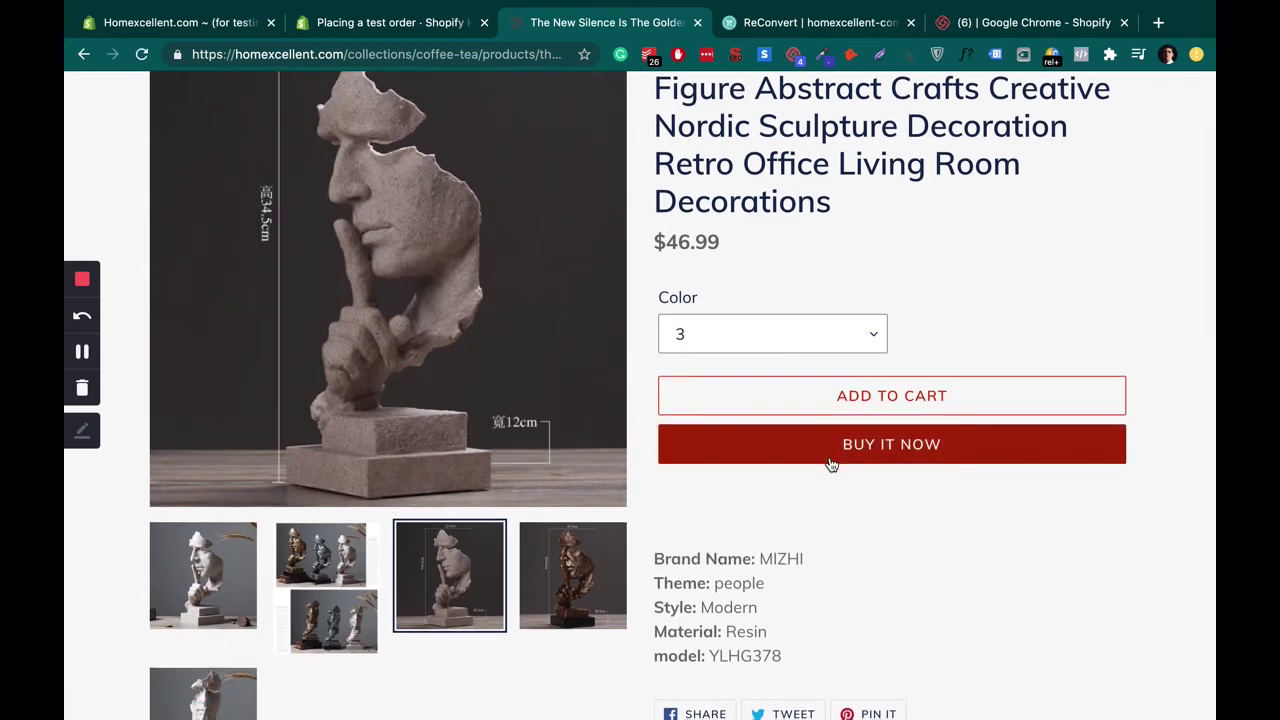
Step: Buy the sculpture immediately, submit the contact and shipping address details, and continue with Standard shipping to payment
click(830, 462)
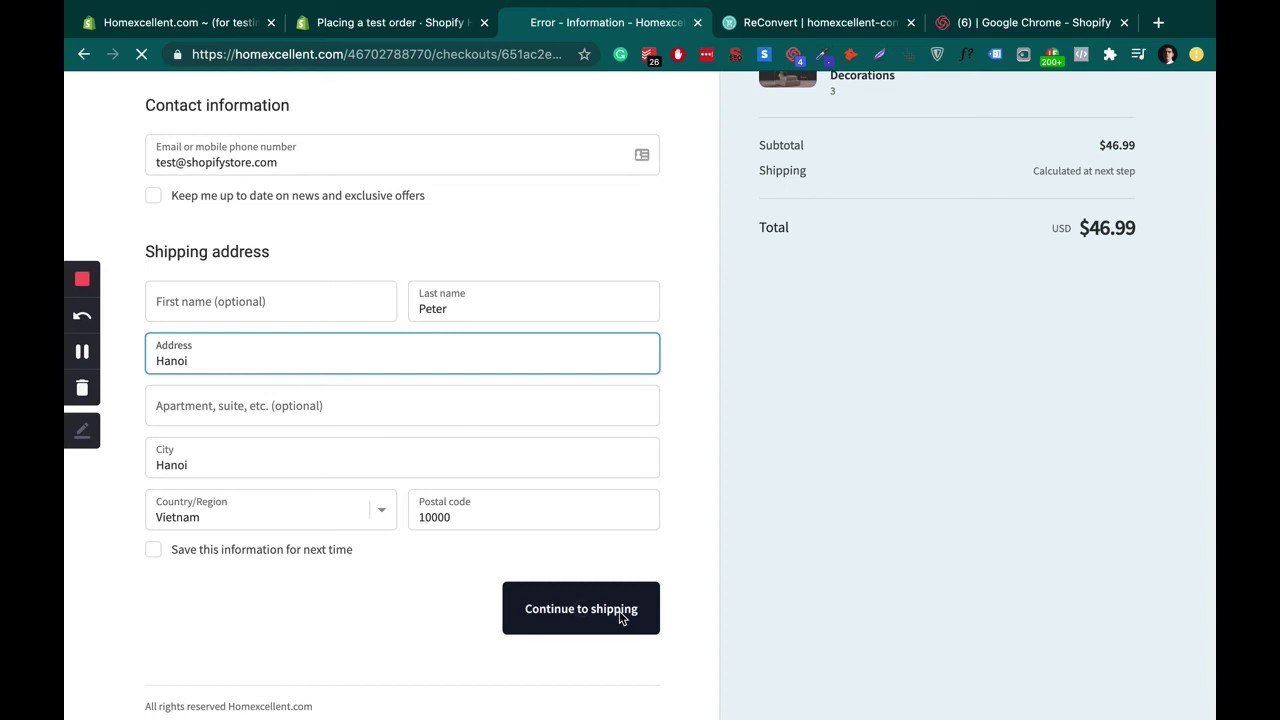
click(620, 615)
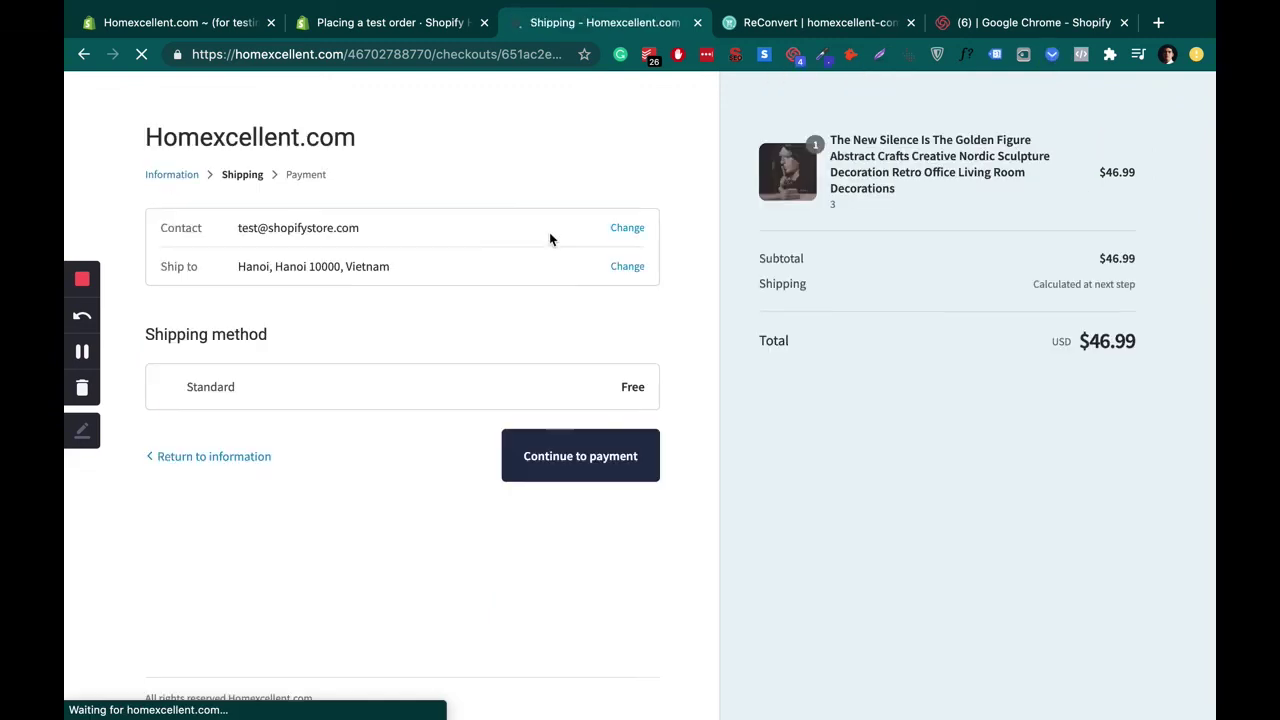
click(552, 455)
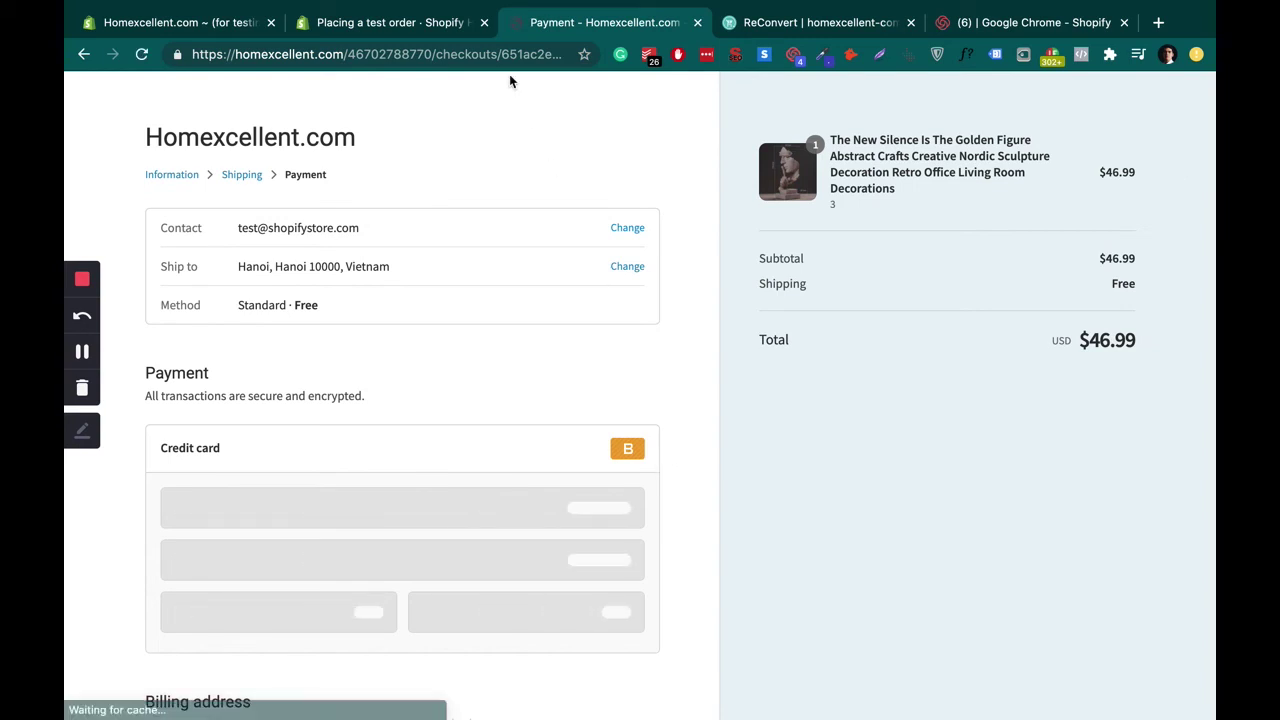
Step: Check the test credit card details in the Shopify help article and return to the payment page
click(445, 26)
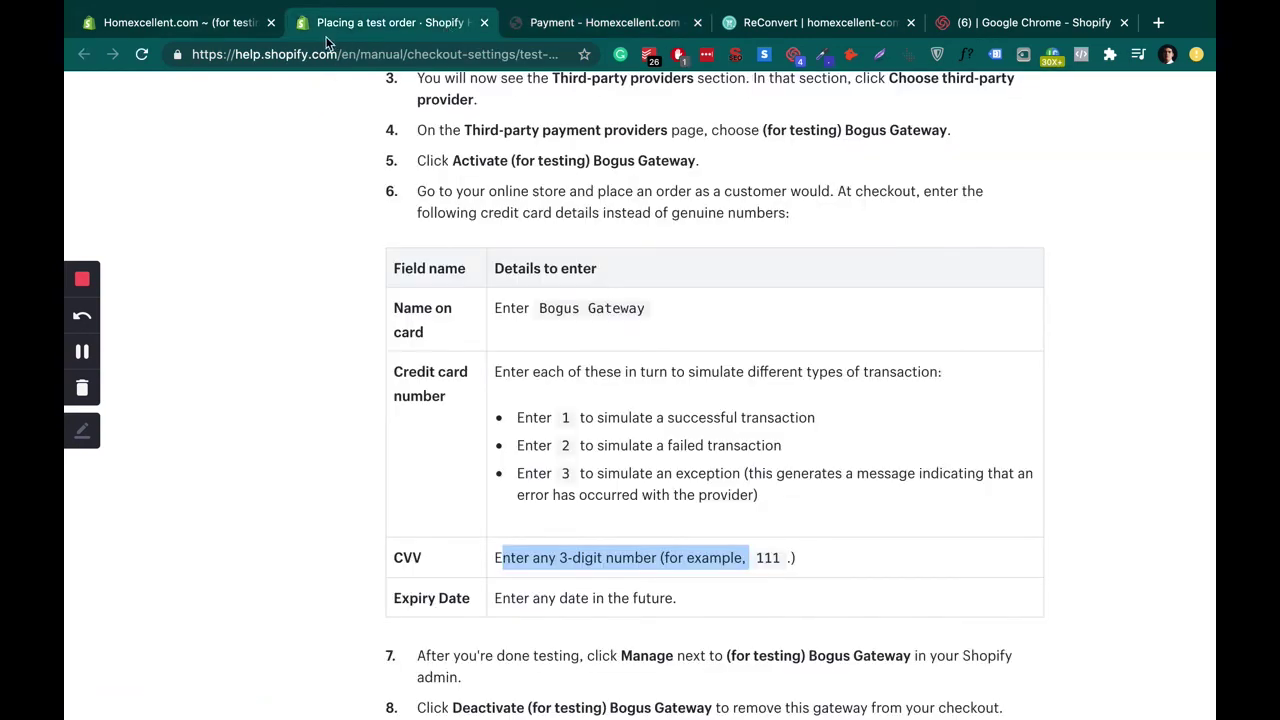
click(497, 366)
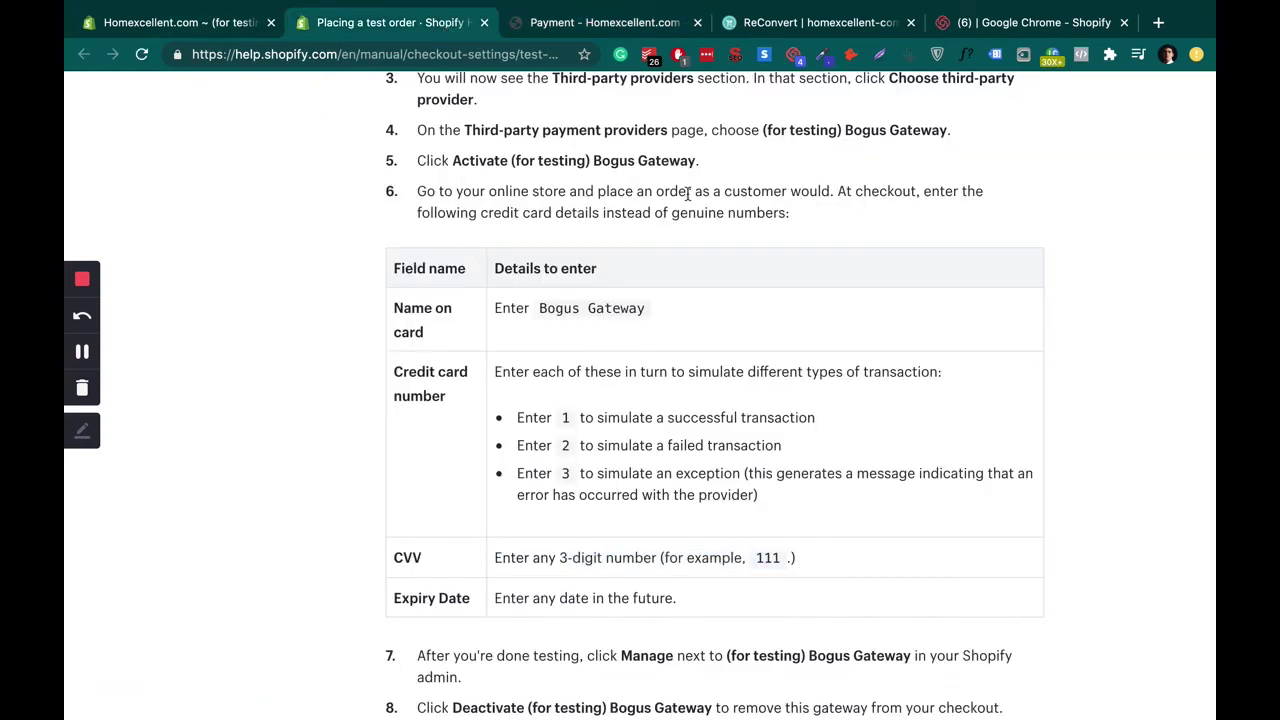
click(530, 24)
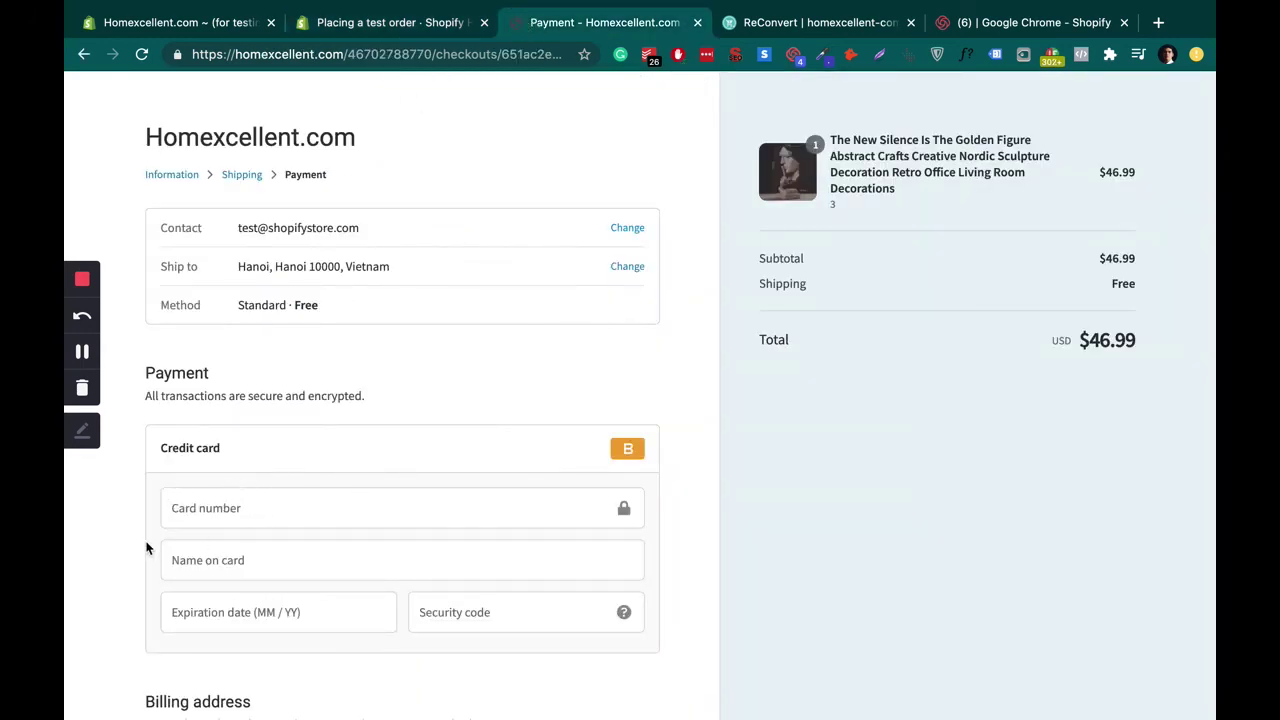
Step: Copy "Bogus Gateway" from the Shopify help article into the name on card field at checkout
click(420, 18)
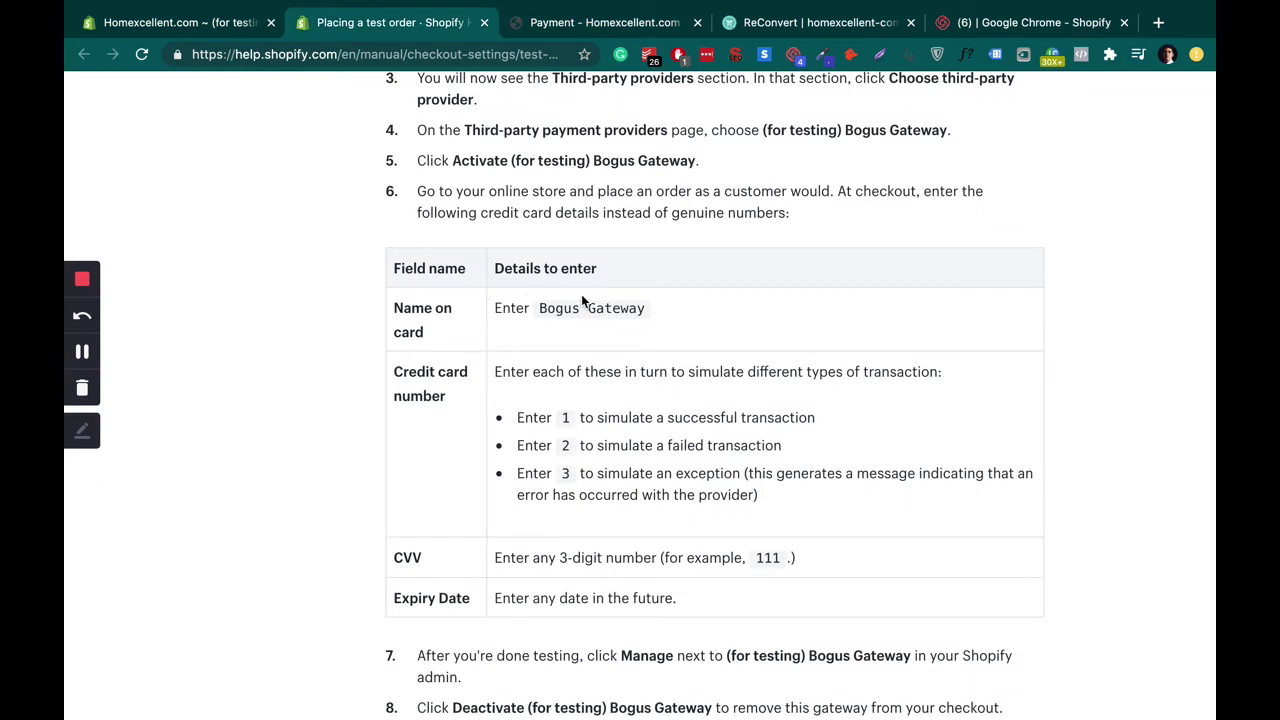
drag(505, 311, 646, 310)
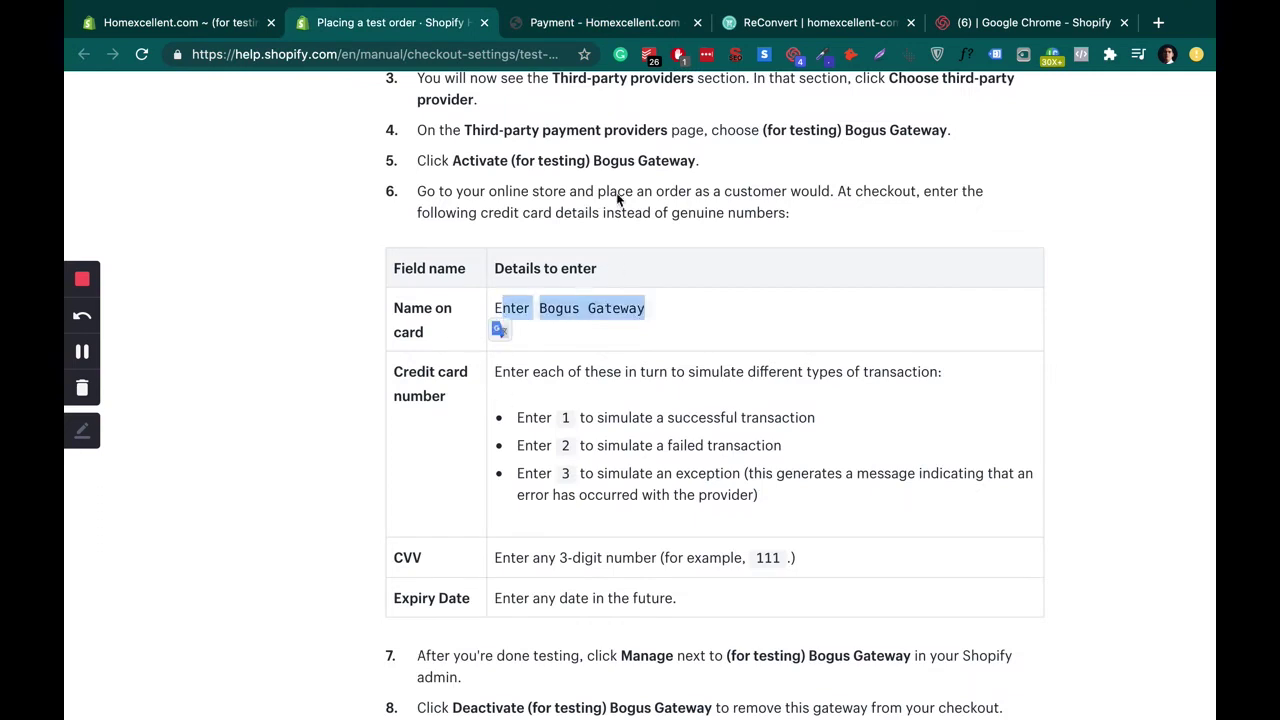
click(558, 311)
drag(540, 311, 648, 318)
key(ctrl+c)
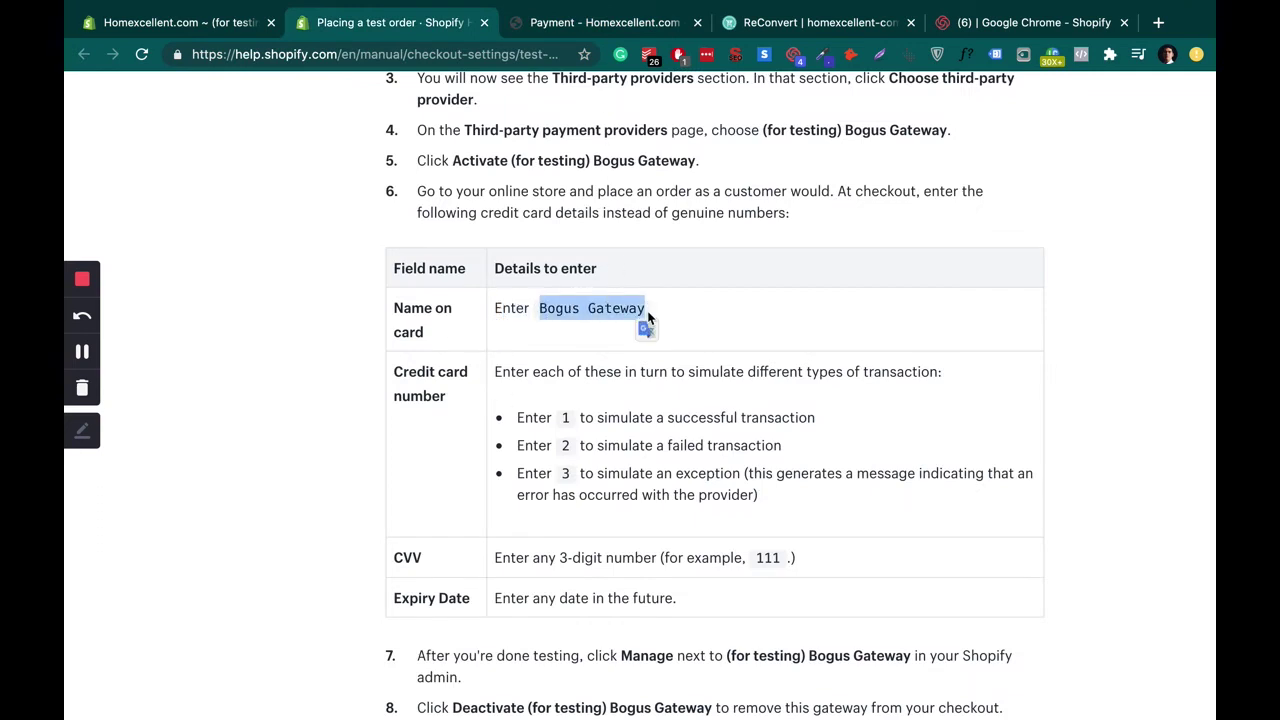
click(574, 23)
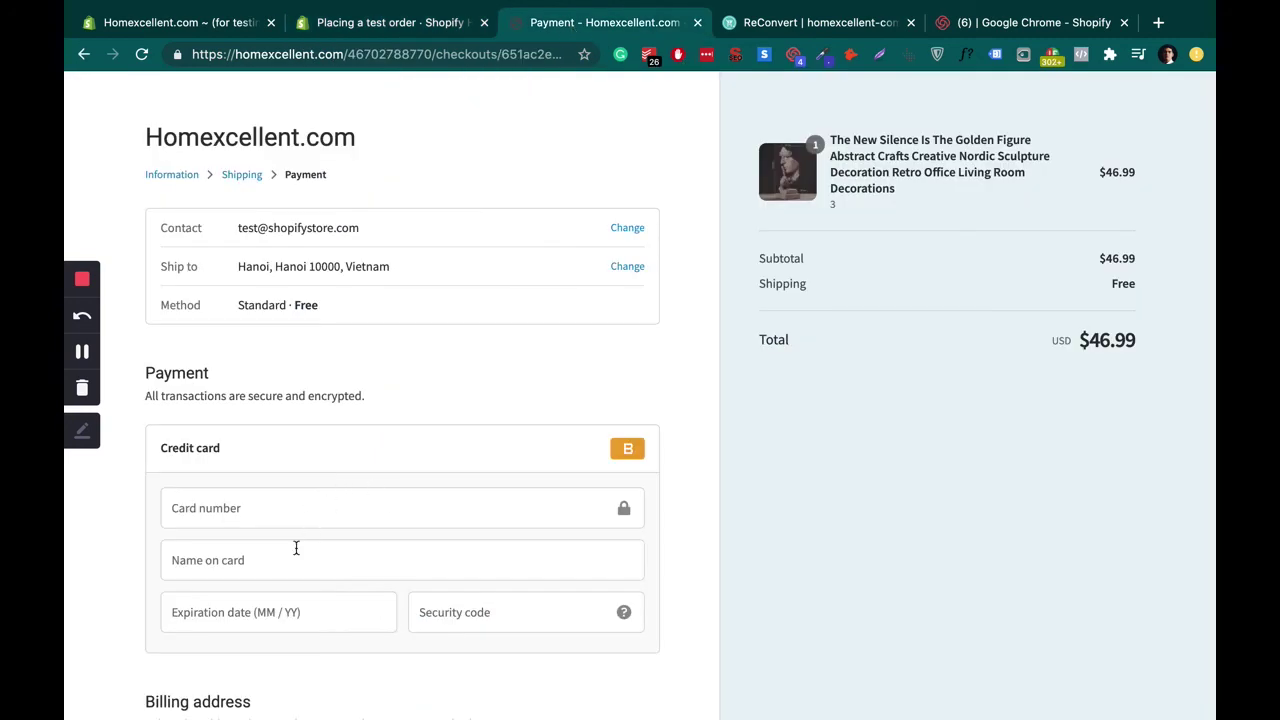
click(270, 562)
key(ctrl+v)
Step: Check the Shopify help article, enter the test card number for a successful transaction, and fill in "Bogus Gateway" as the name on card
click(290, 516)
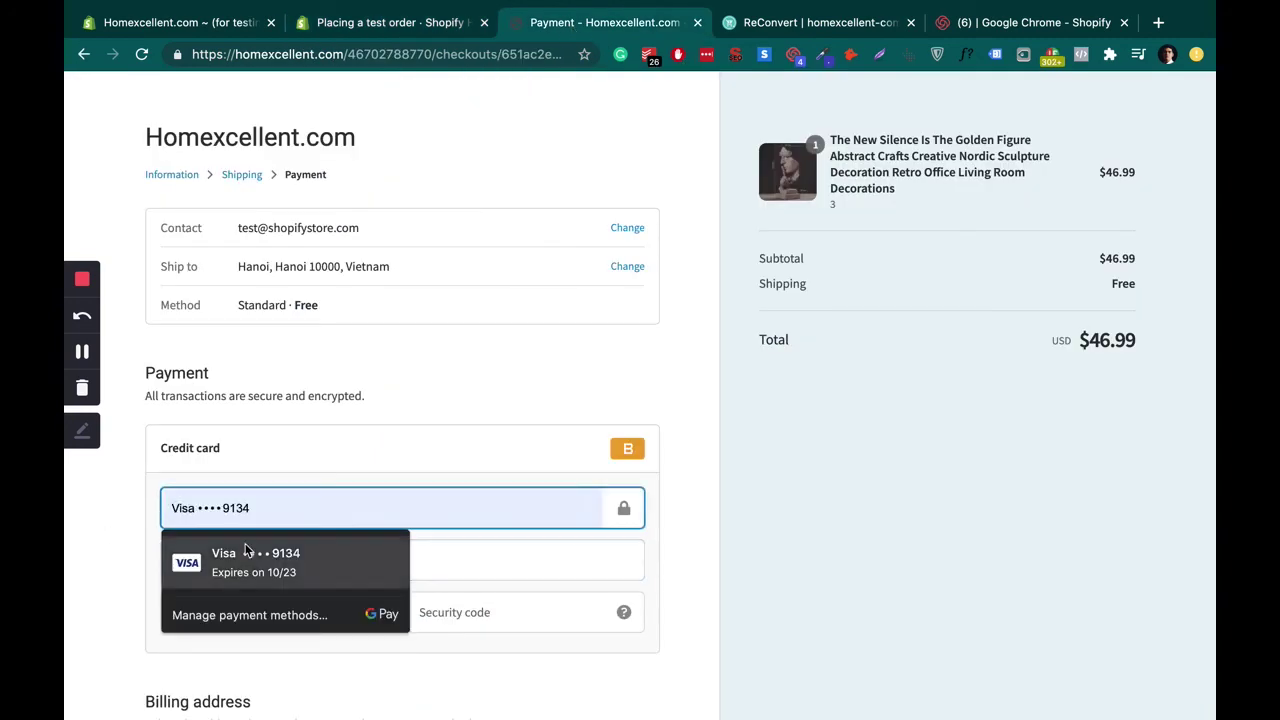
click(446, 37)
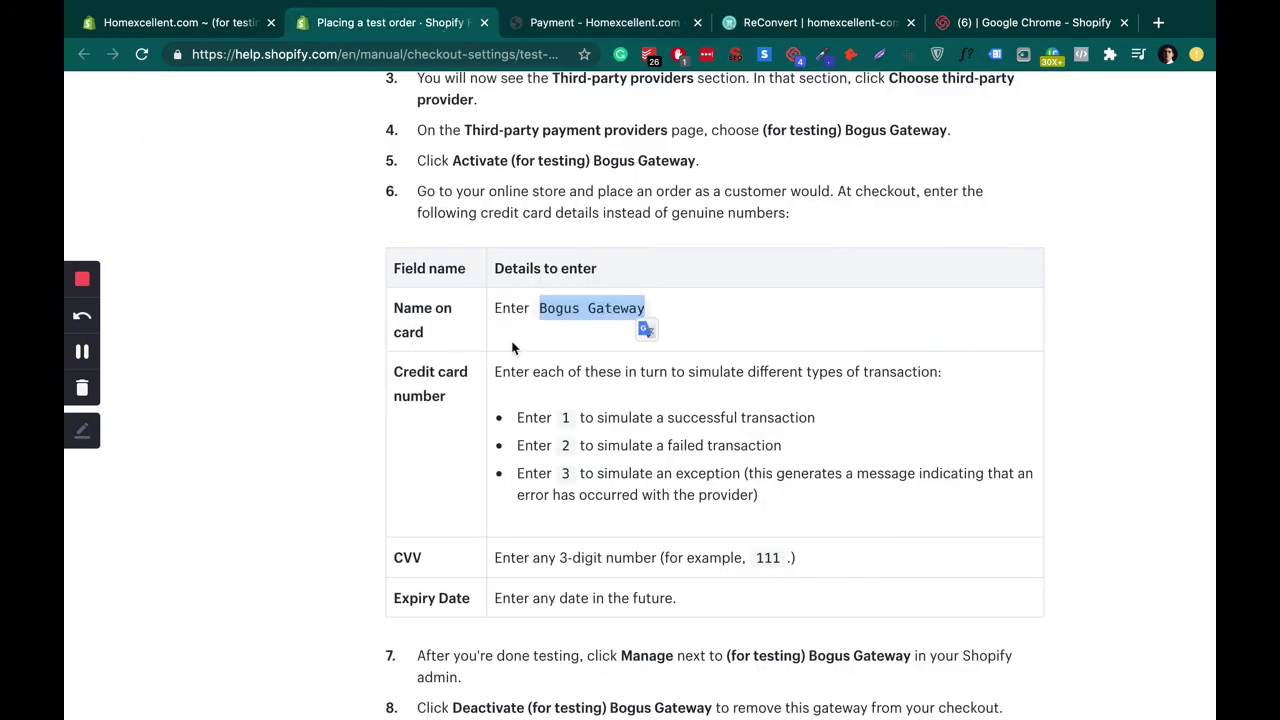
drag(397, 375, 431, 380)
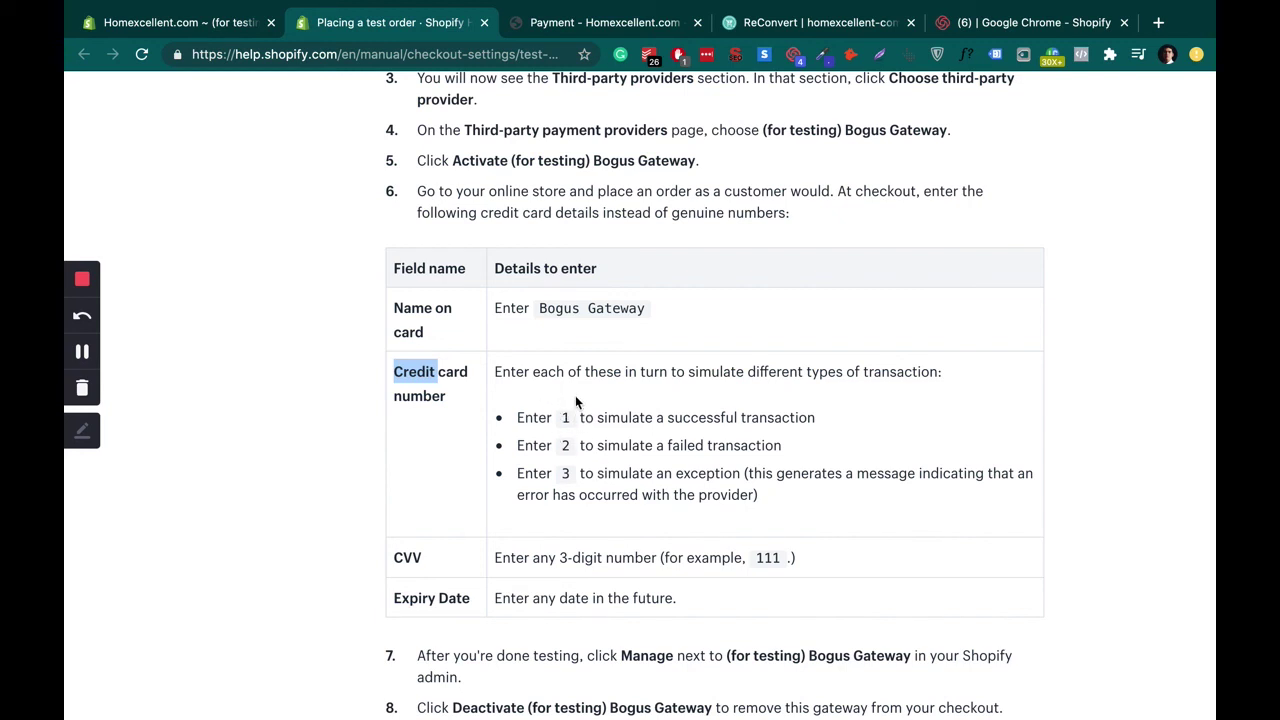
click(523, 30)
click(330, 495)
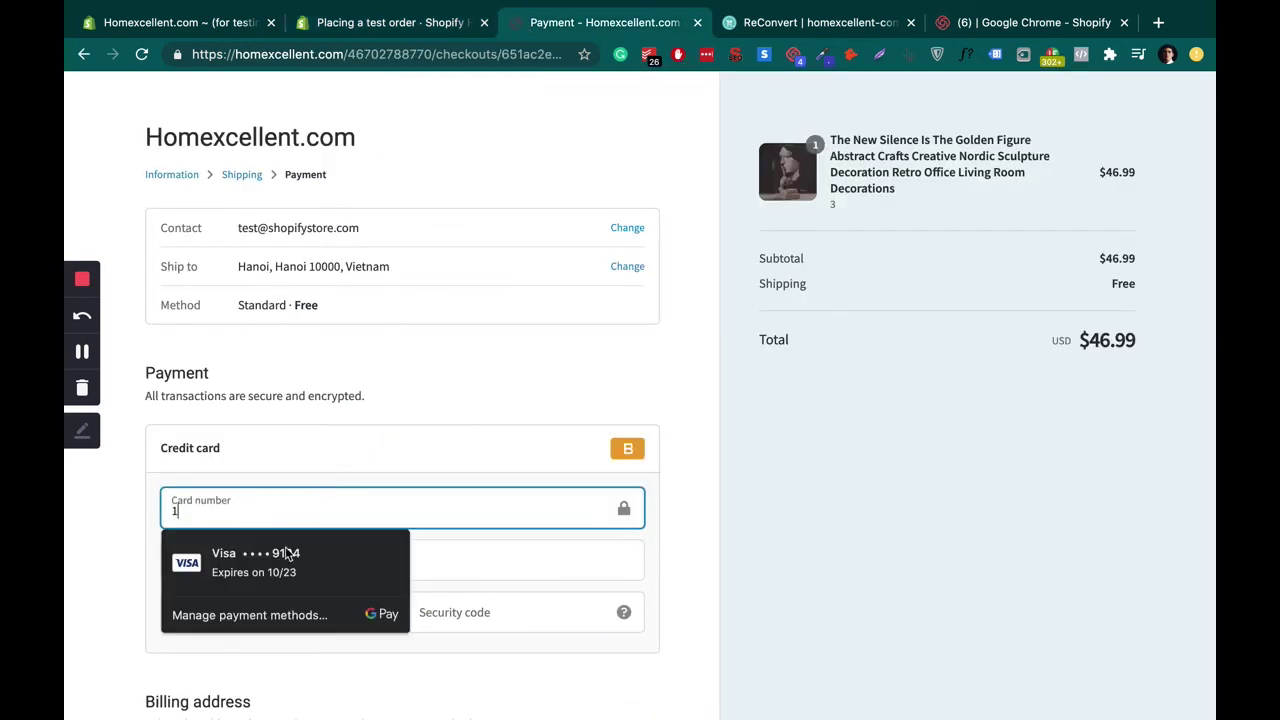
text(1)
click(533, 555)
Step: Check the expiry date rule in the Shopify help article and set the card's expiration date to 10 / 30
click(306, 615)
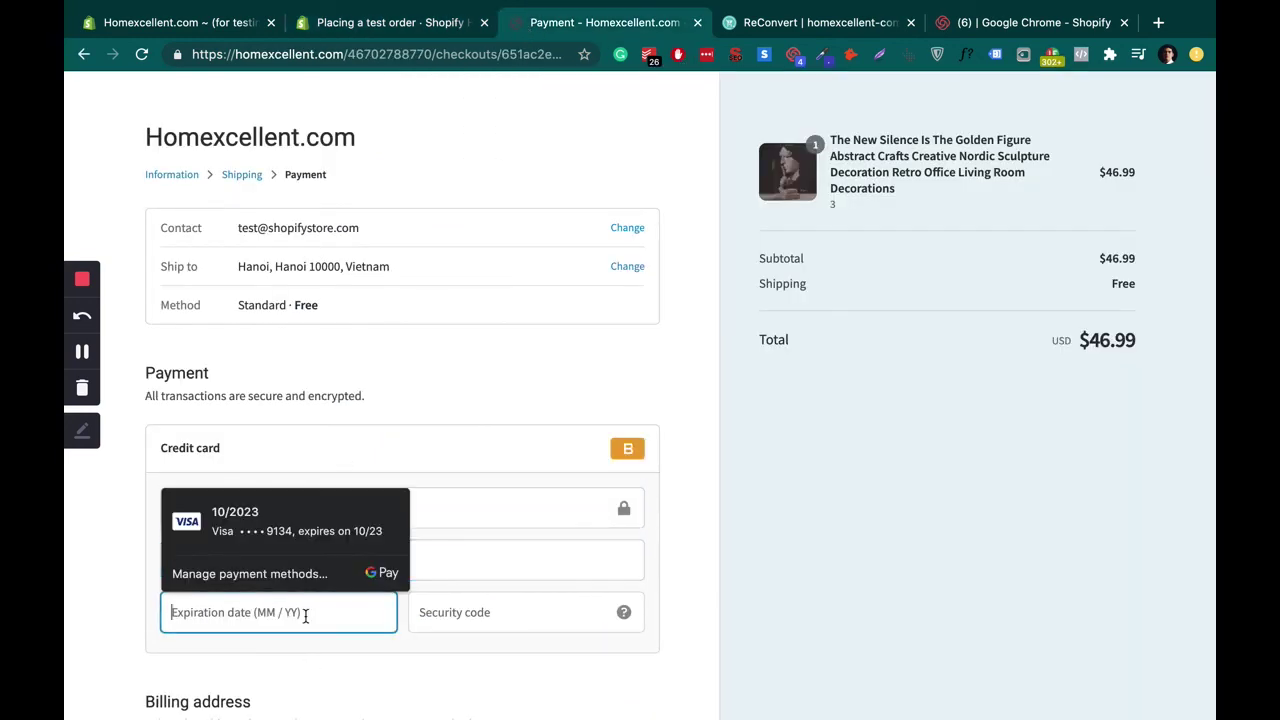
click(390, 22)
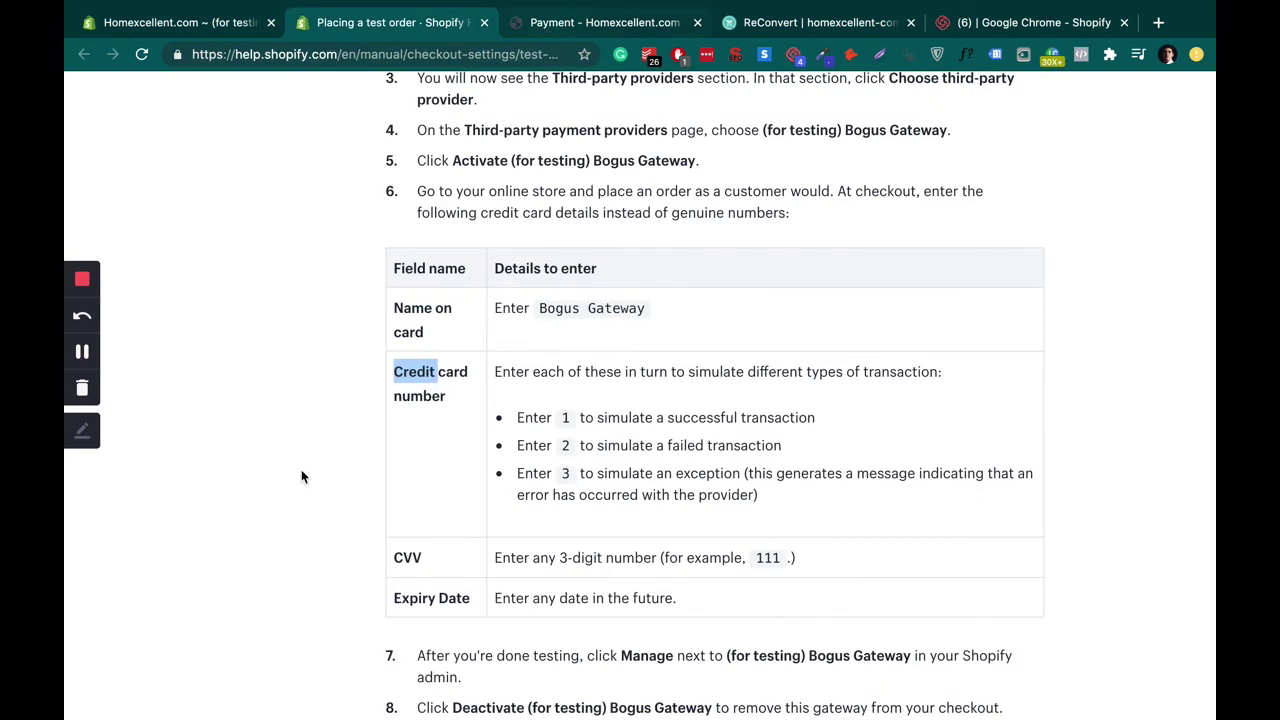
key(ctrl+Tab)
text(10 / 3)
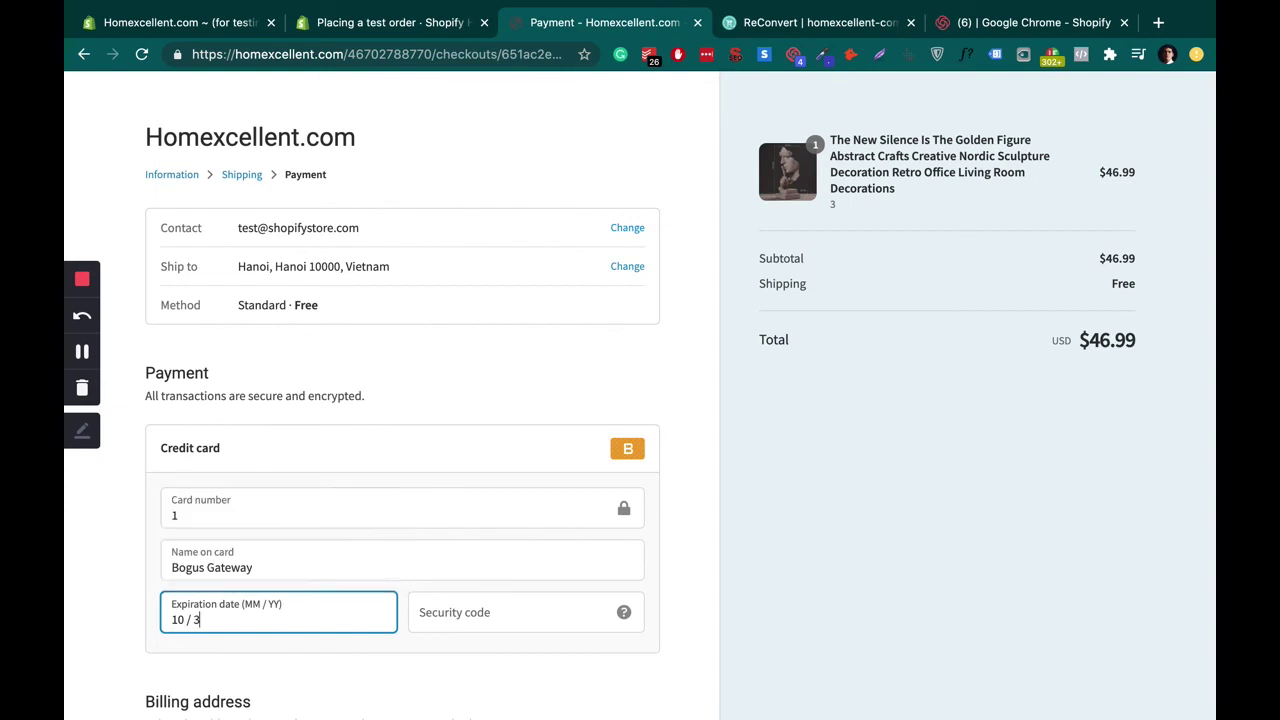
text(0)
Step: Look up the example CVV in the Shopify help article, enter it as the security code, and pay for the order
click(454, 622)
click(432, 30)
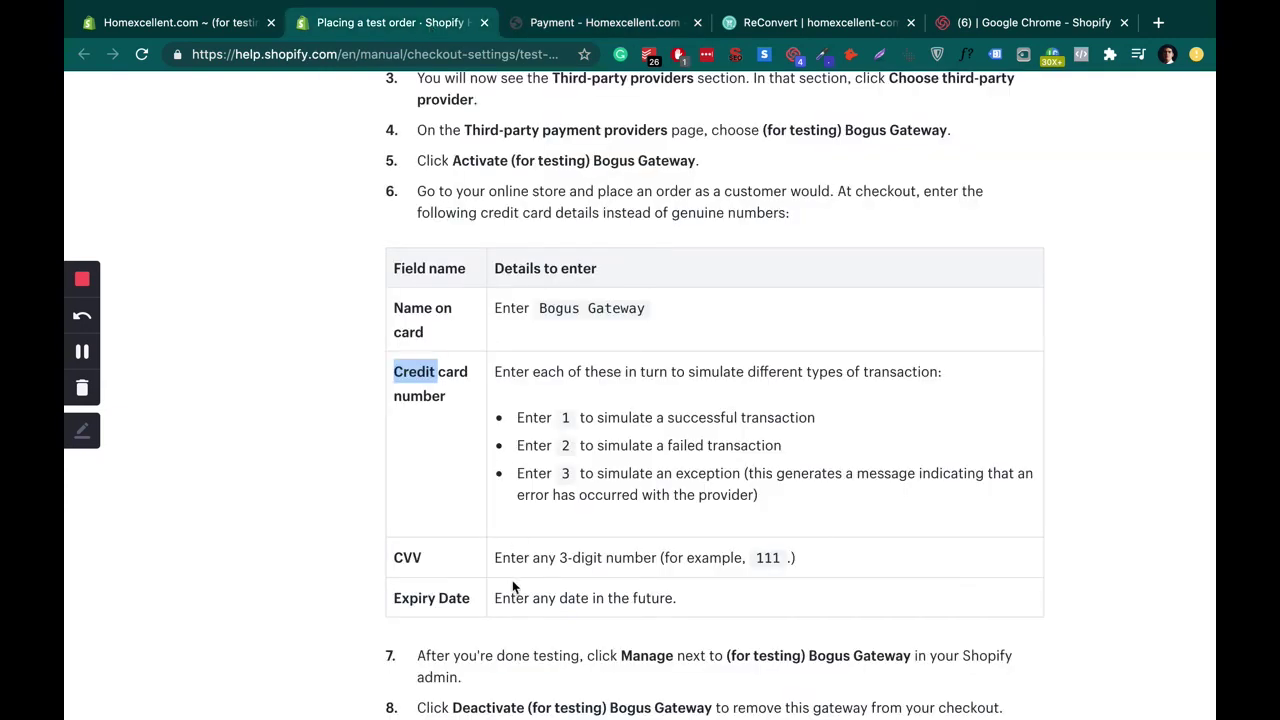
drag(495, 565, 790, 566)
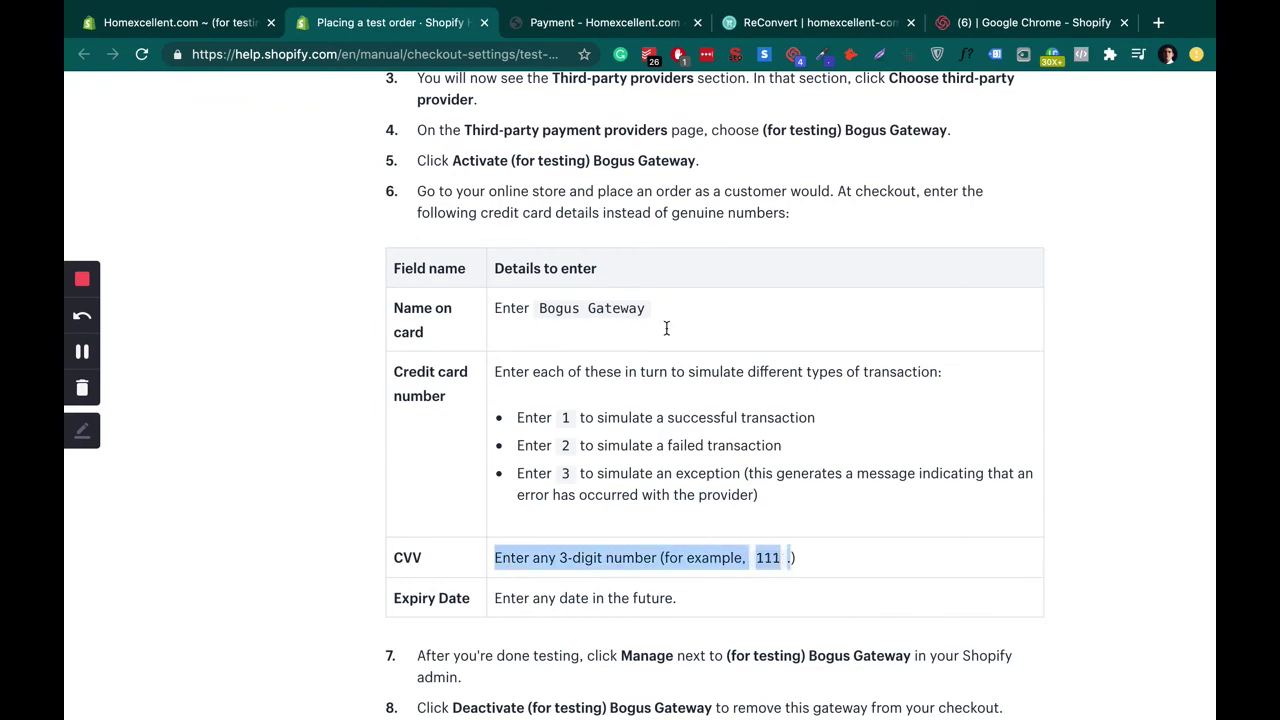
click(581, 30)
text(111)
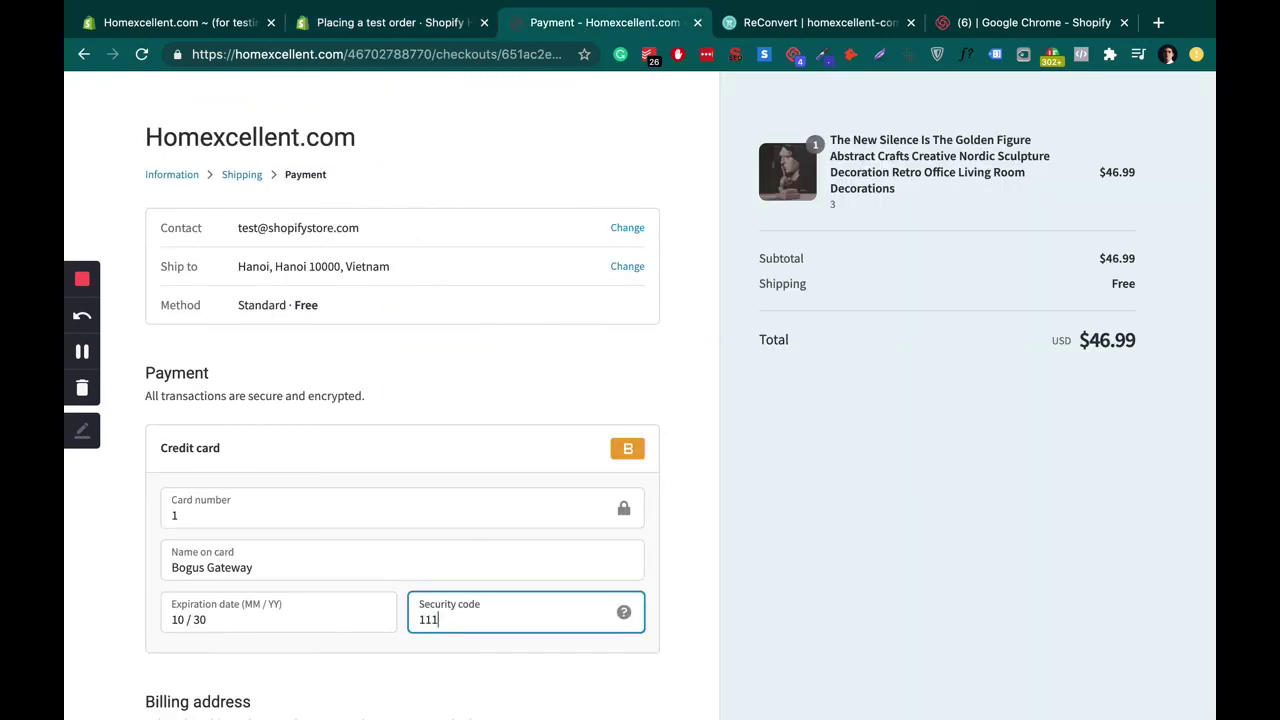
scroll(600, 613, down, 3)
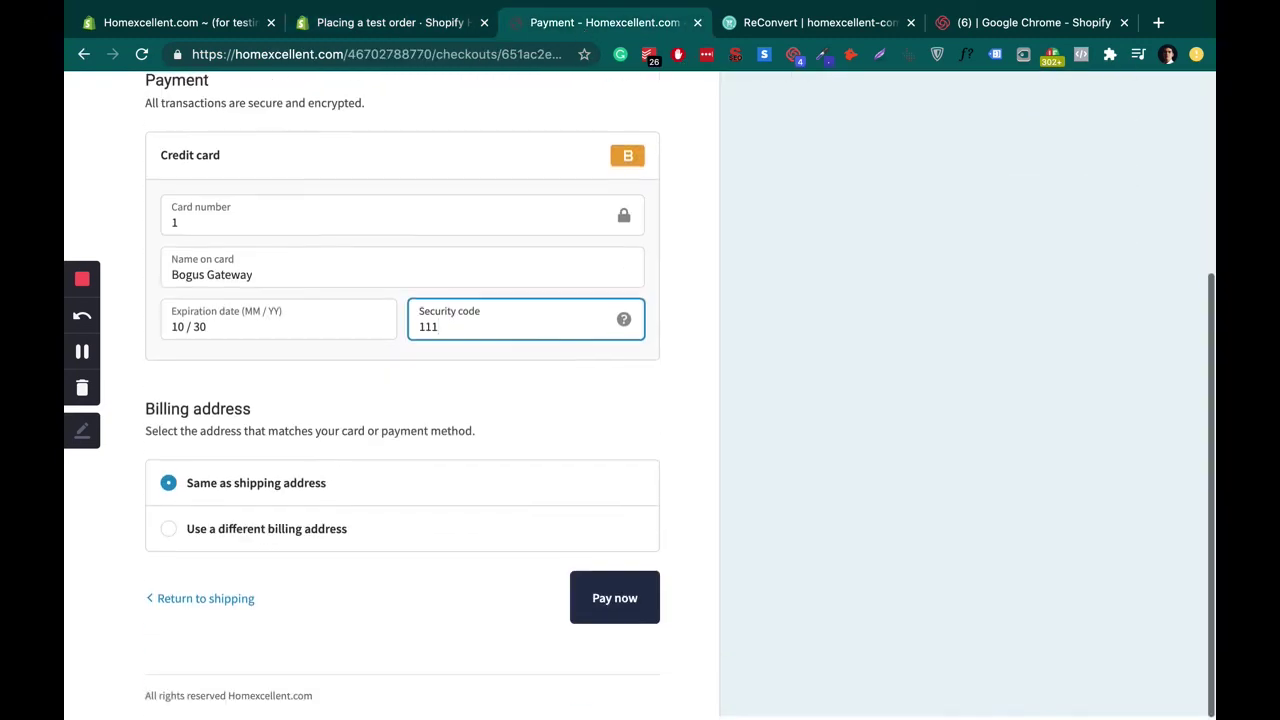
click(600, 613)
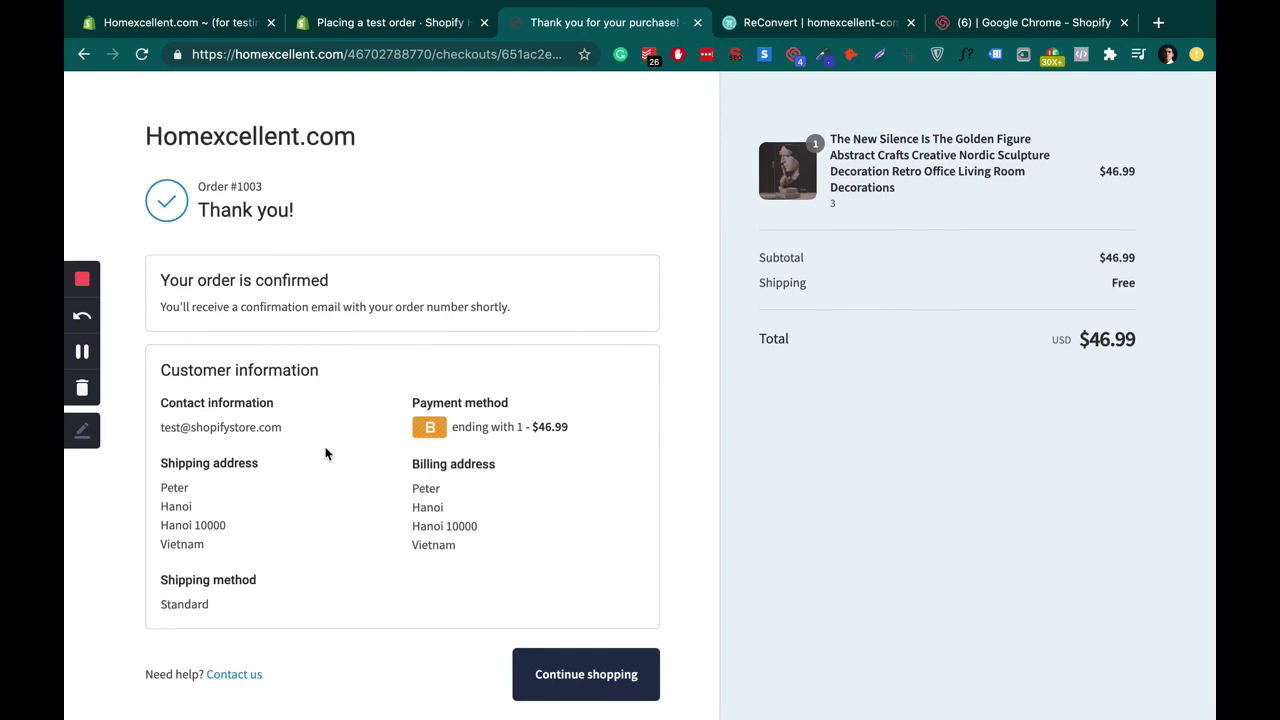
Step: Review the thank-you page's Get This Product images, About Us video and social media links, pausing the video
scroll(325, 453, down, 2)
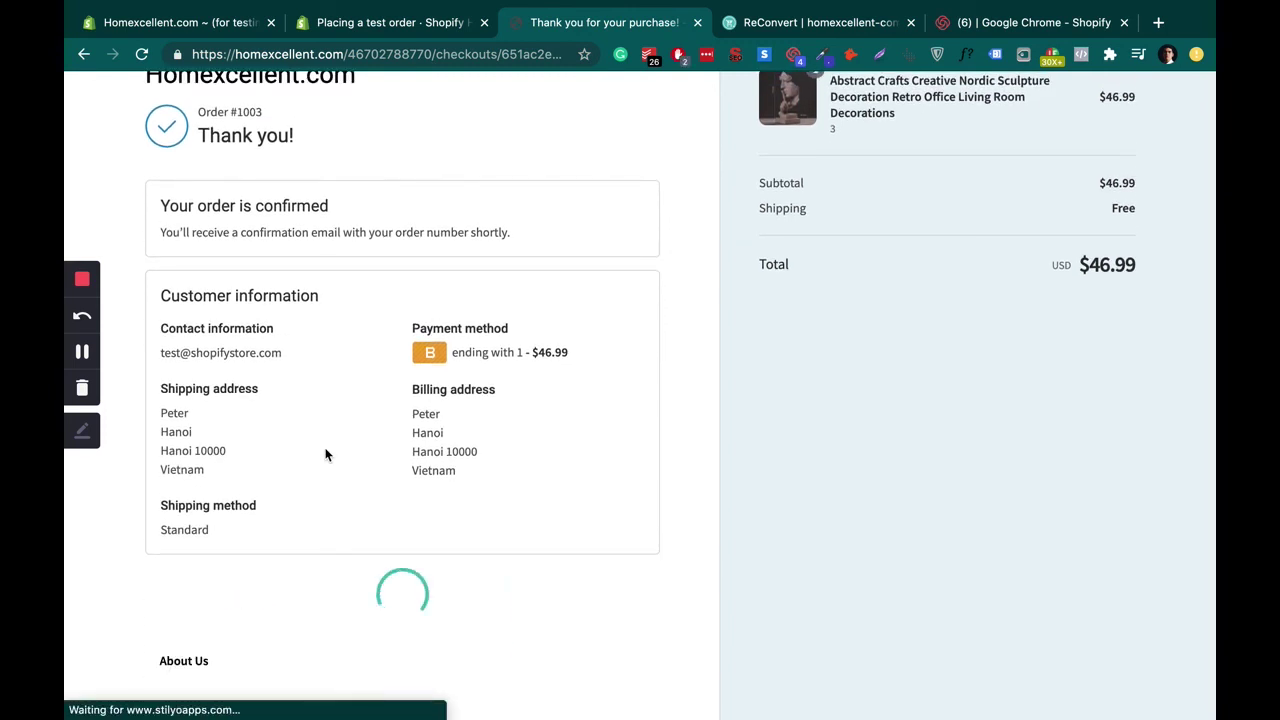
scroll(300, 560, down, 3)
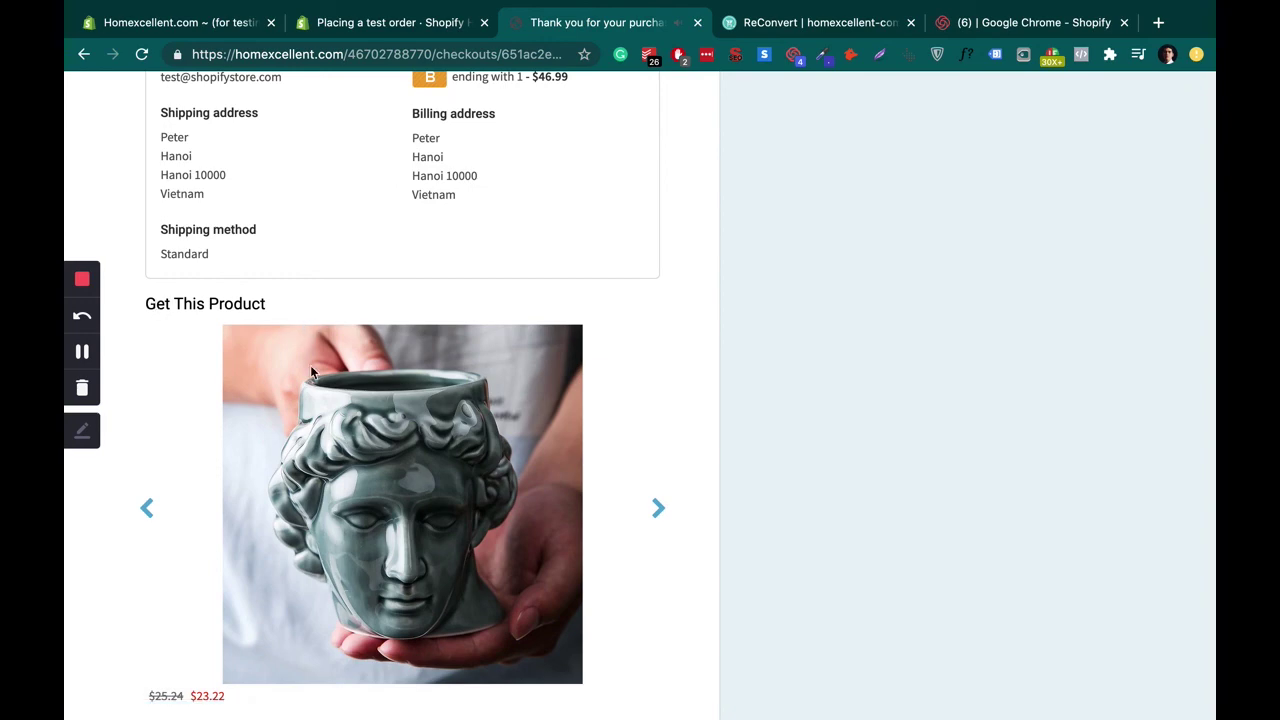
click(659, 510)
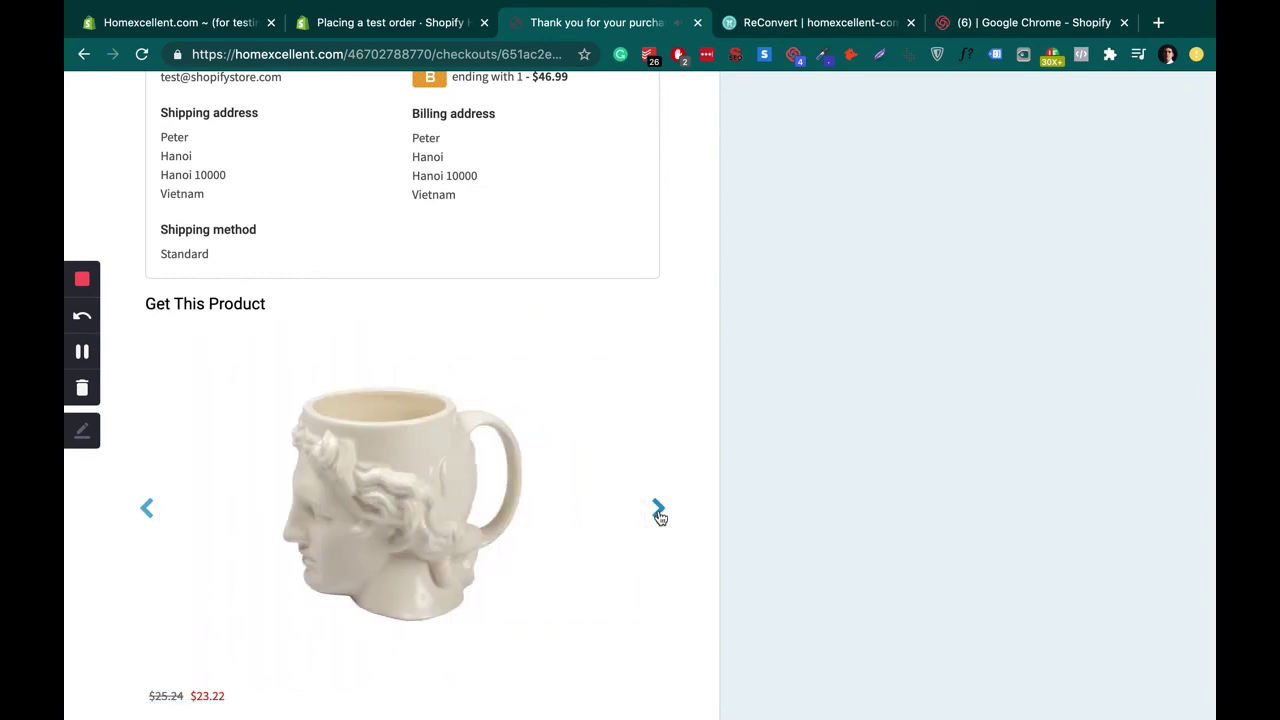
click(659, 510)
scroll(659, 515, down, 10)
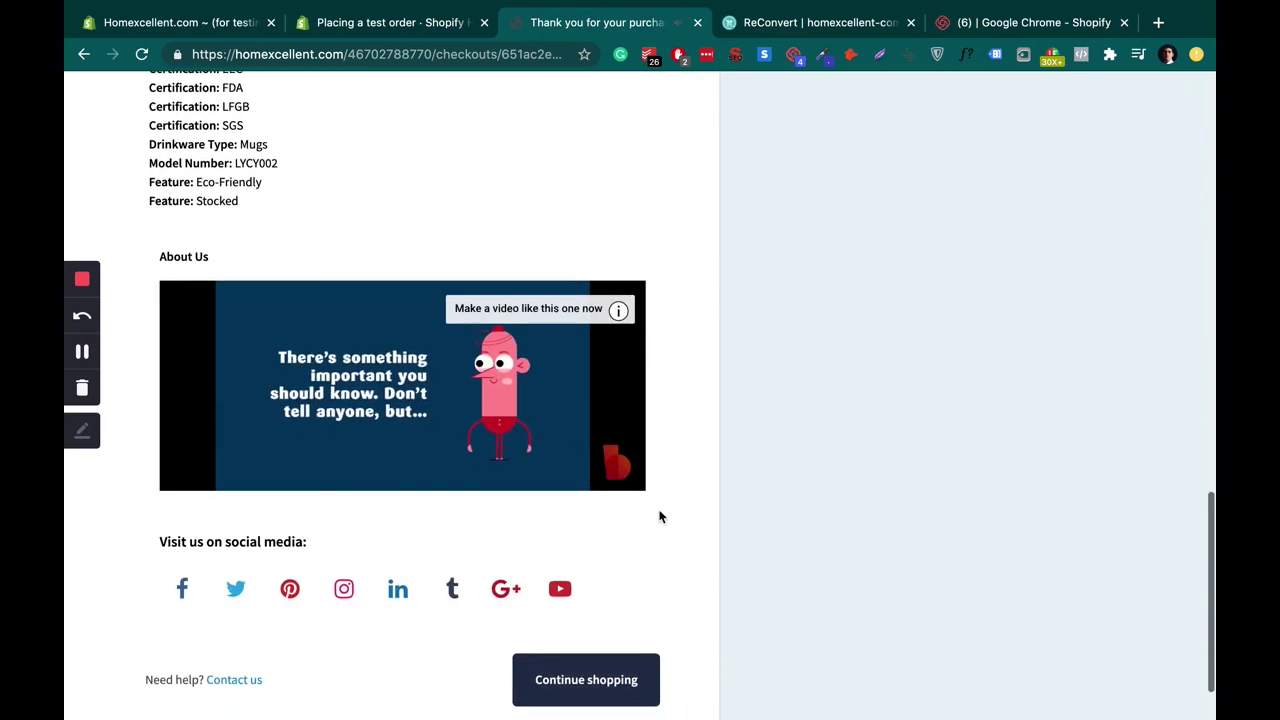
mouse_move(503, 407)
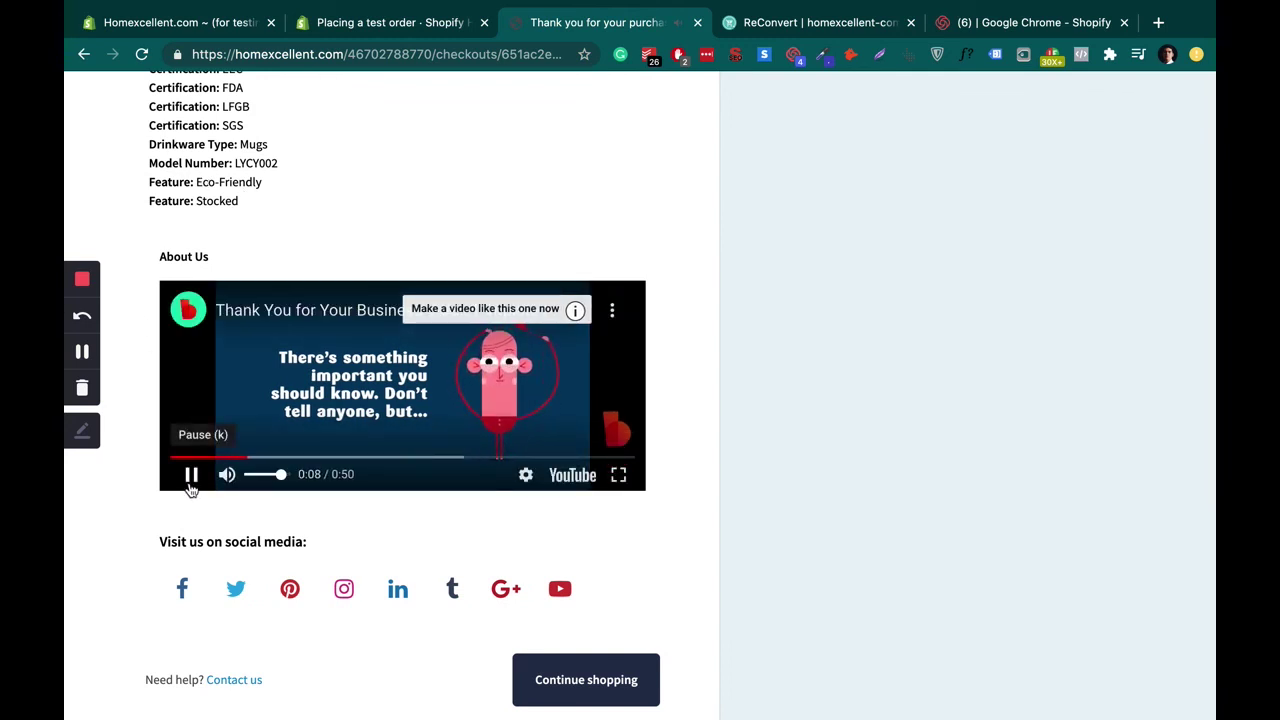
scroll(250, 520, down, 2)
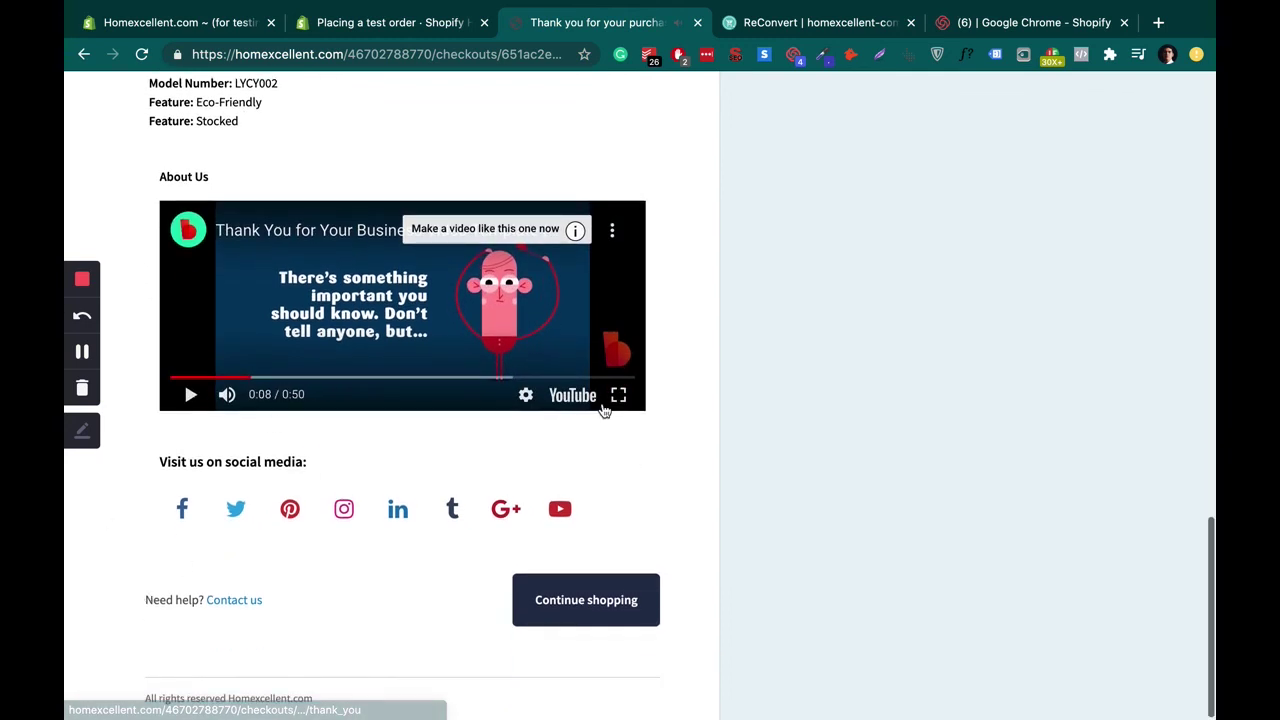